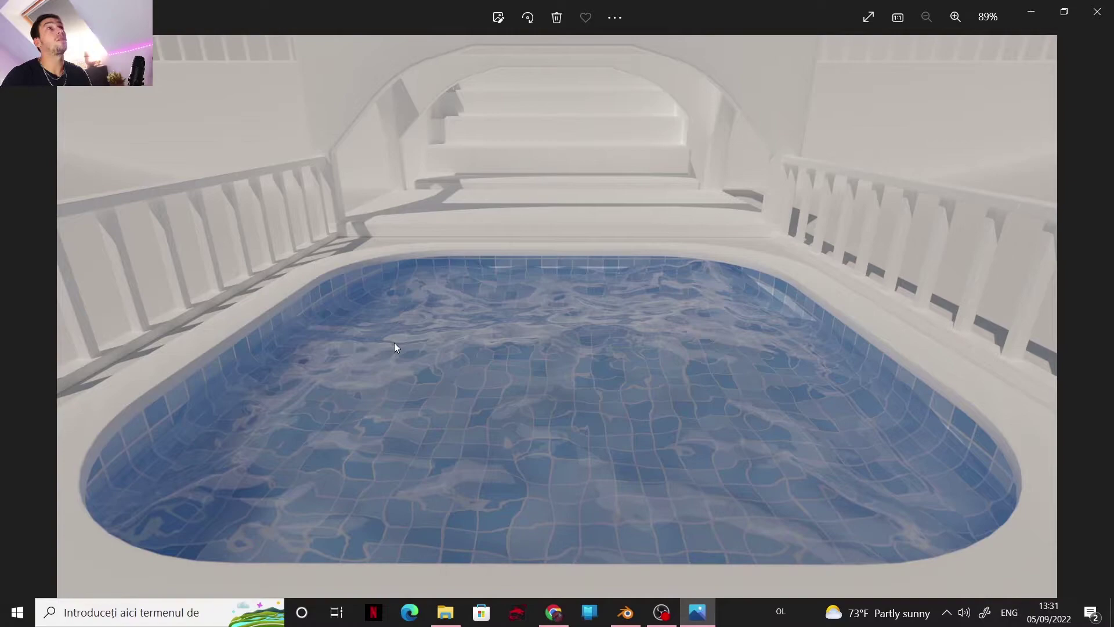
# - Examine the rendered pool image and browse the pool water photos in the browser for how caustics look
pyautogui.scroll(2, 627, 364)
pyautogui.scroll(-2, 586, 361)
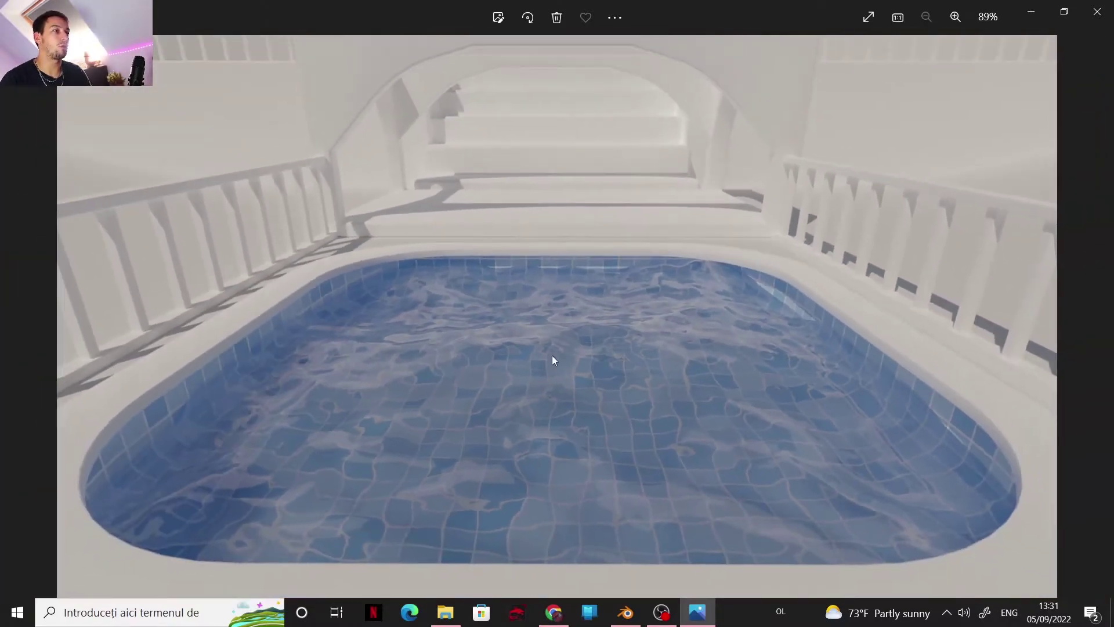
pyautogui.click(554, 612)
pyautogui.scroll(-8, 447, 305)
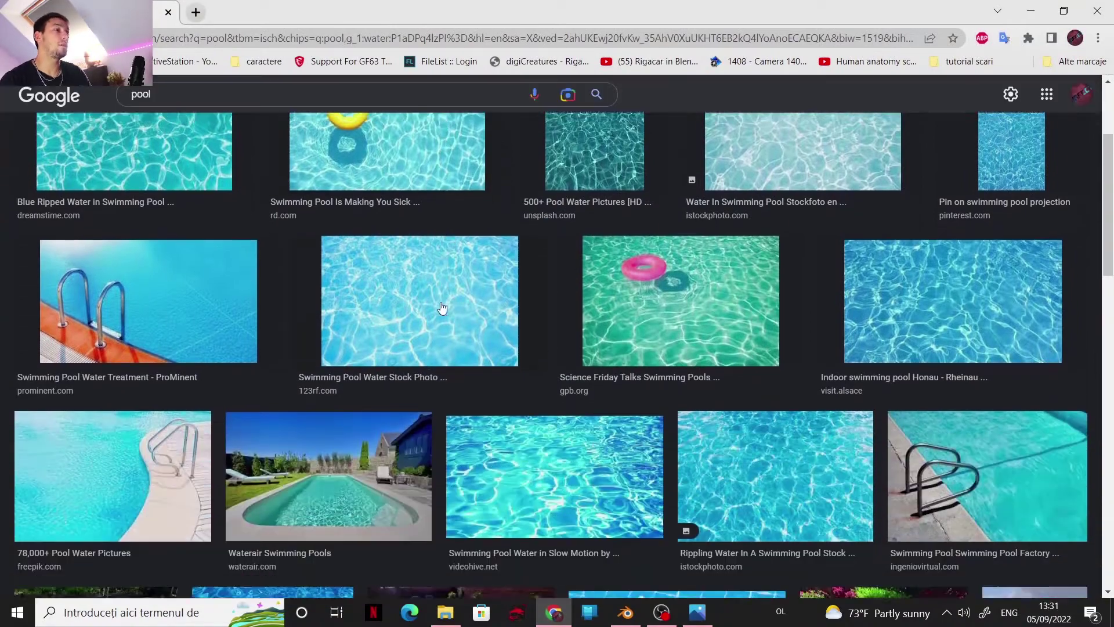
pyautogui.scroll(-2, 348, 302)
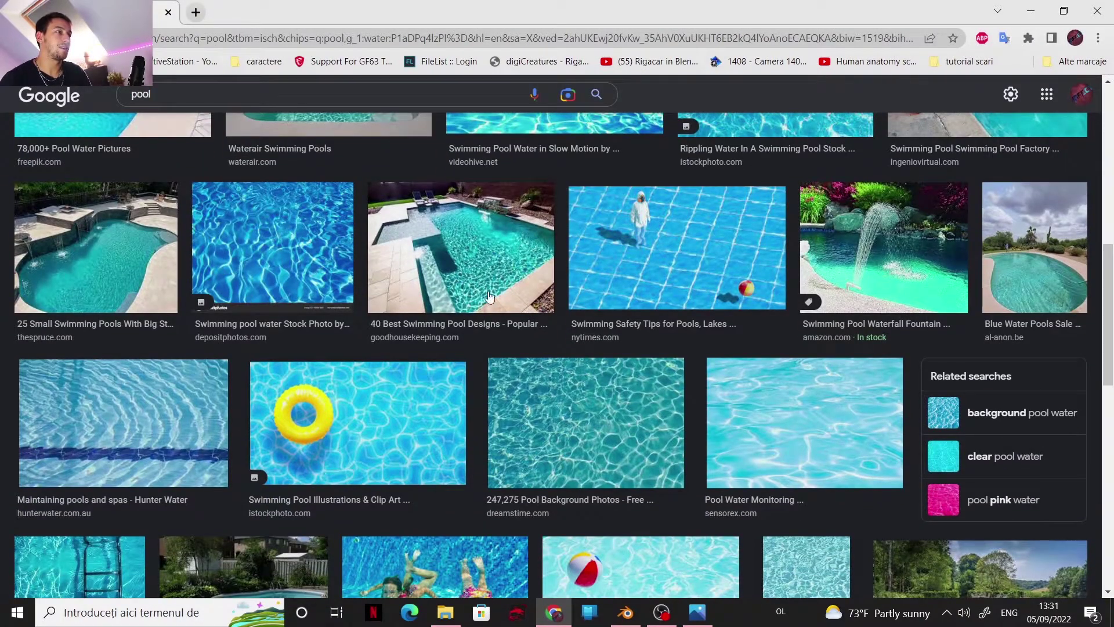
pyautogui.scroll(6, 489, 296)
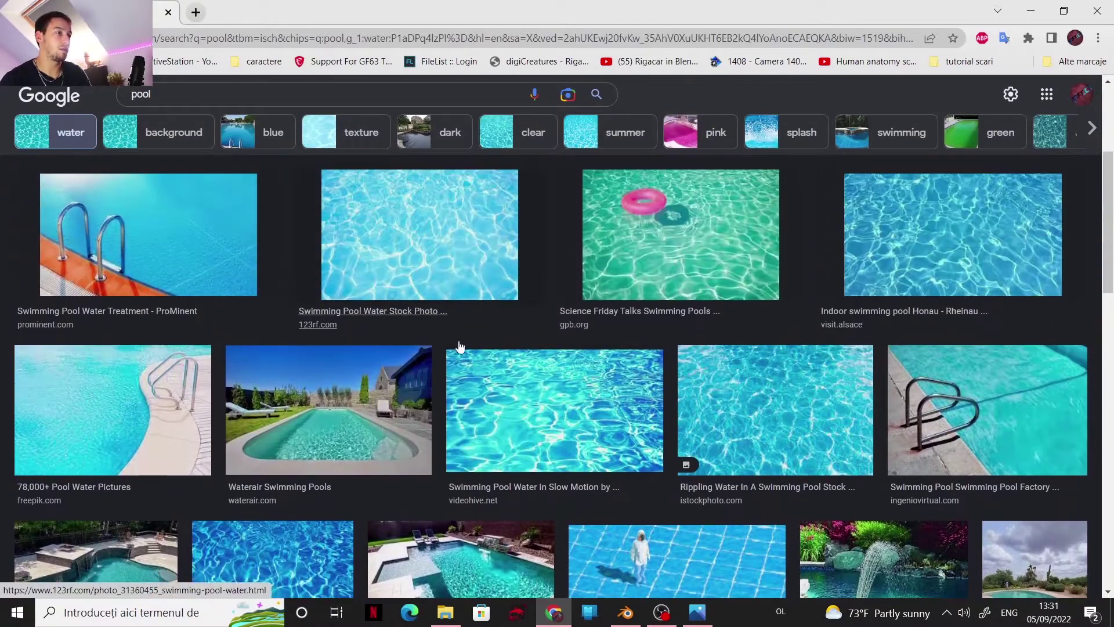
pyautogui.click(698, 612)
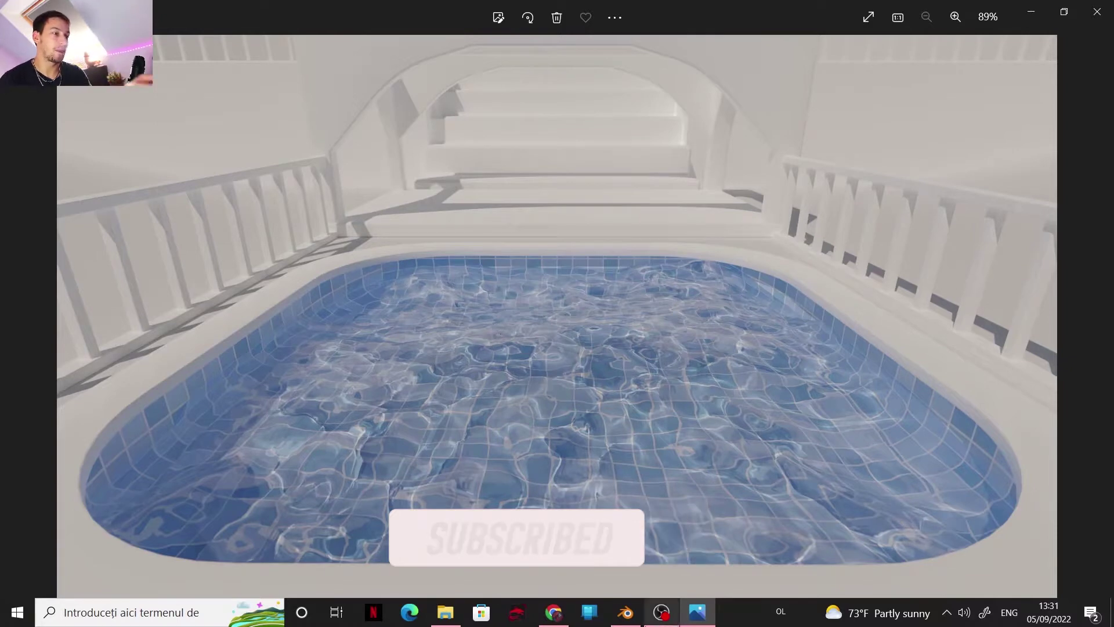
# - Switch to Blender and check the render engine and device in the scene's render settings
pyautogui.click(625, 612)
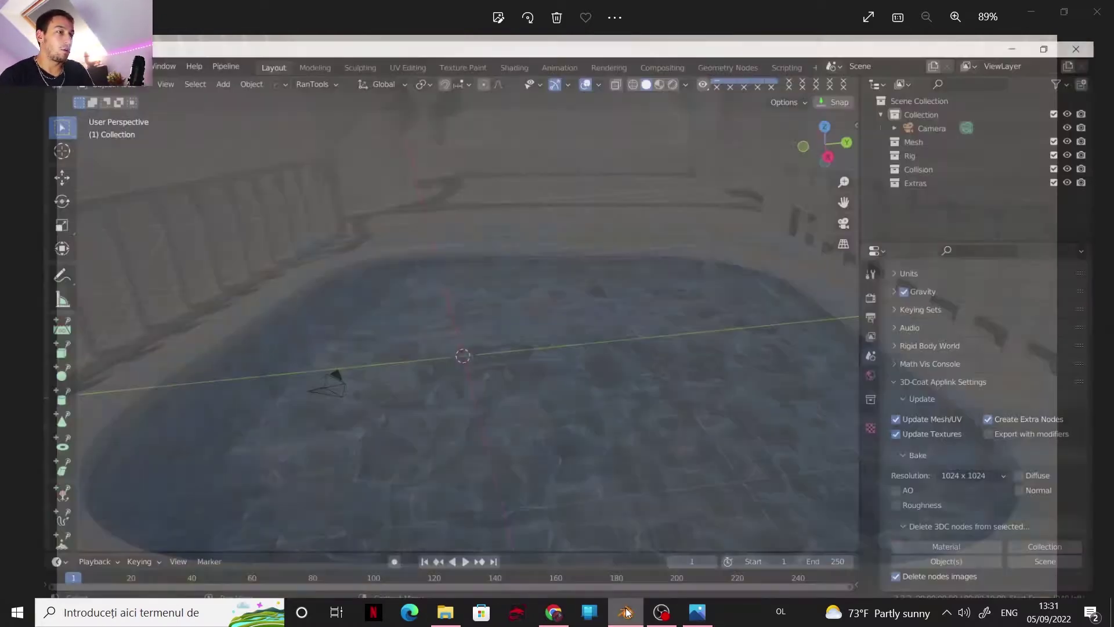
pyautogui.moveTo(464, 309); pyautogui.dragTo(521, 334, button='middle')
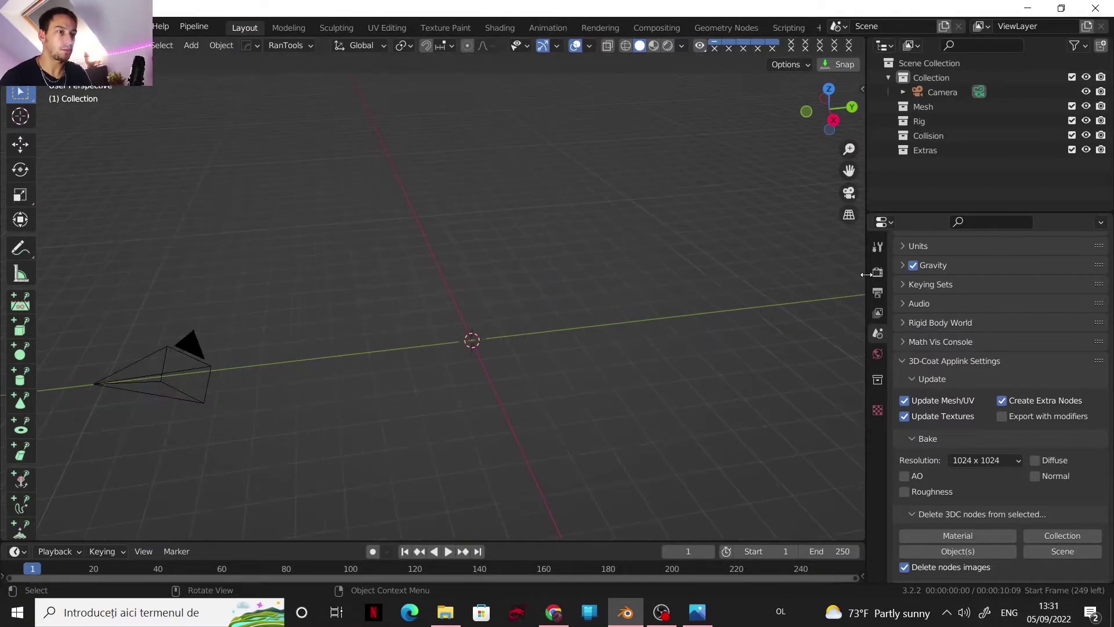
pyautogui.click(876, 273)
pyautogui.scroll(5, 952, 329)
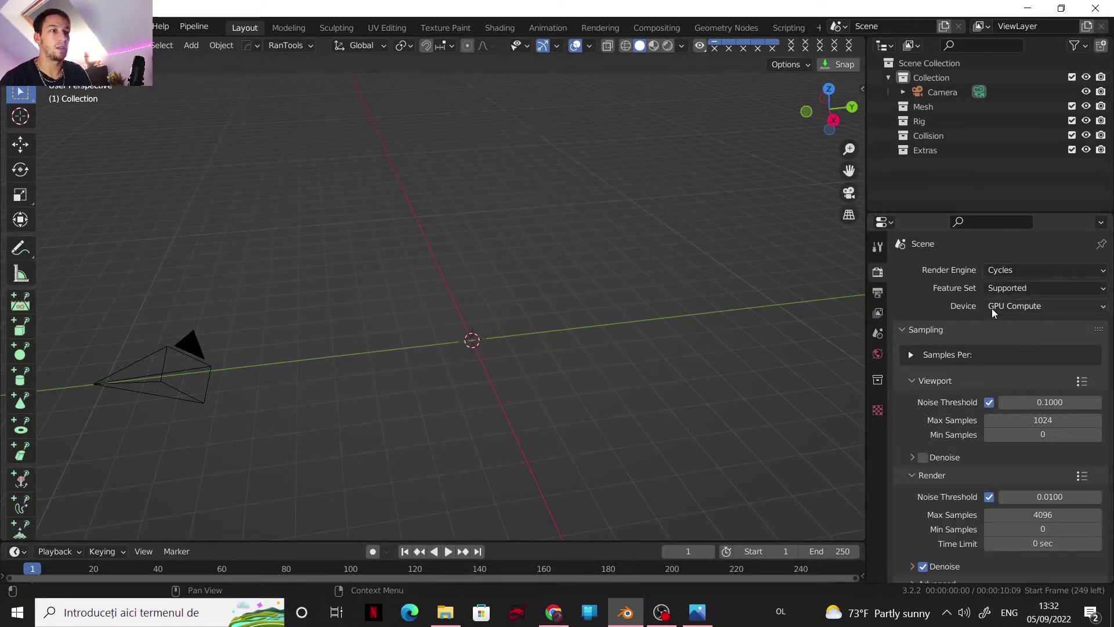
# - Add a plane at the origin and scale it up into a large floor
pyautogui.hotkey('shift', 'a')
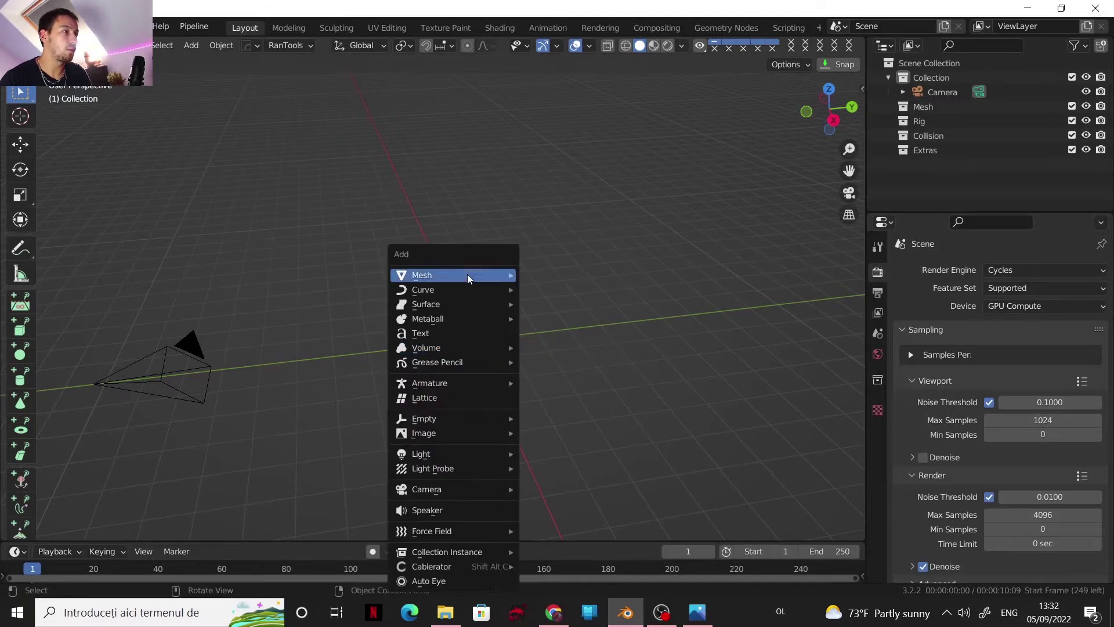
pyautogui.moveTo(499, 273)
pyautogui.click(564, 308)
pyautogui.press('s')
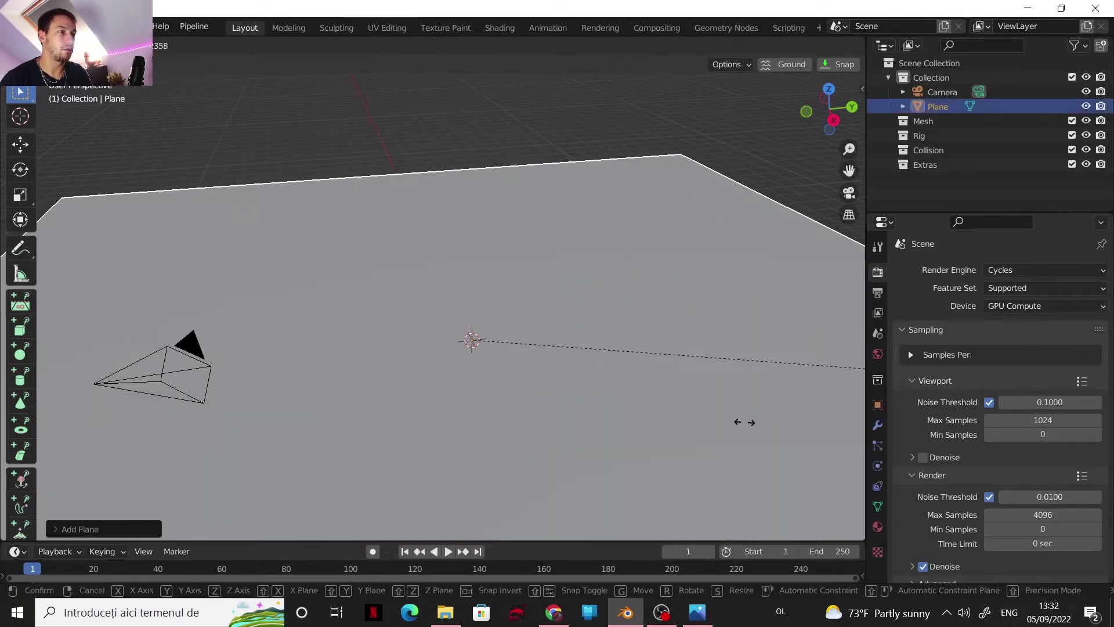
pyautogui.click(726, 418)
# - Add a cylinder mesh and raise it along Z until it rests on the plane
pyautogui.hotkey('shift', 'a')
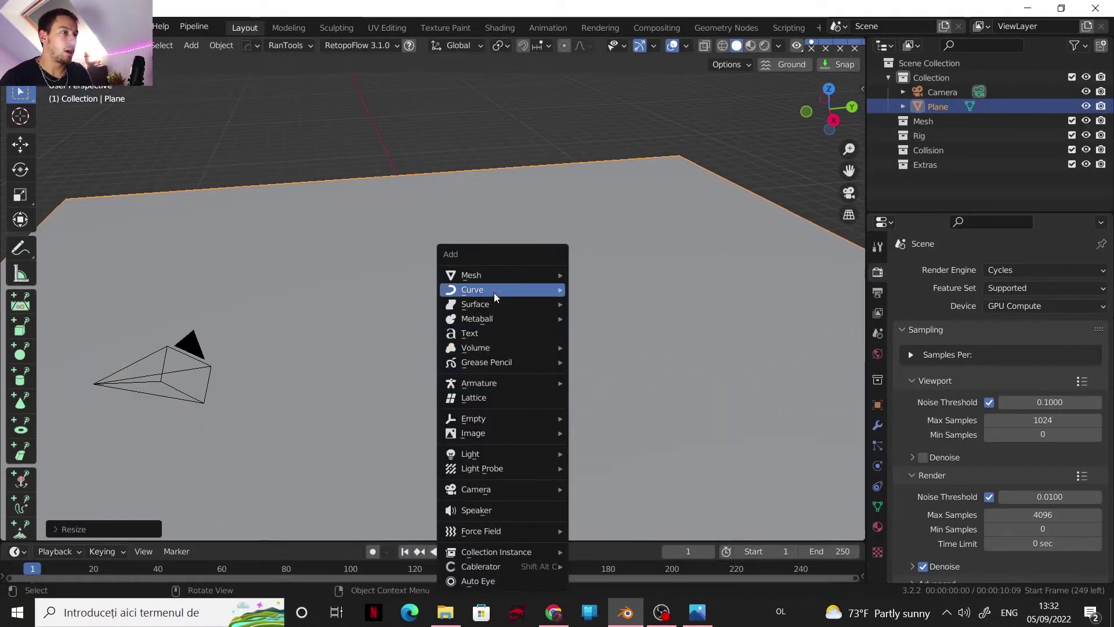
pyautogui.moveTo(489, 278)
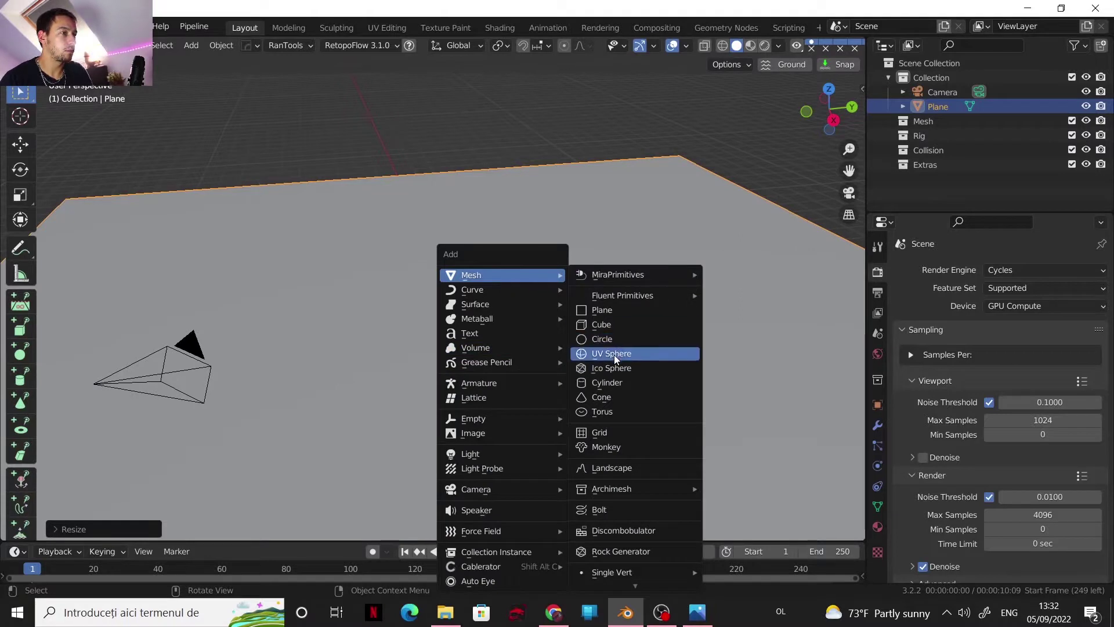
pyautogui.click(588, 384)
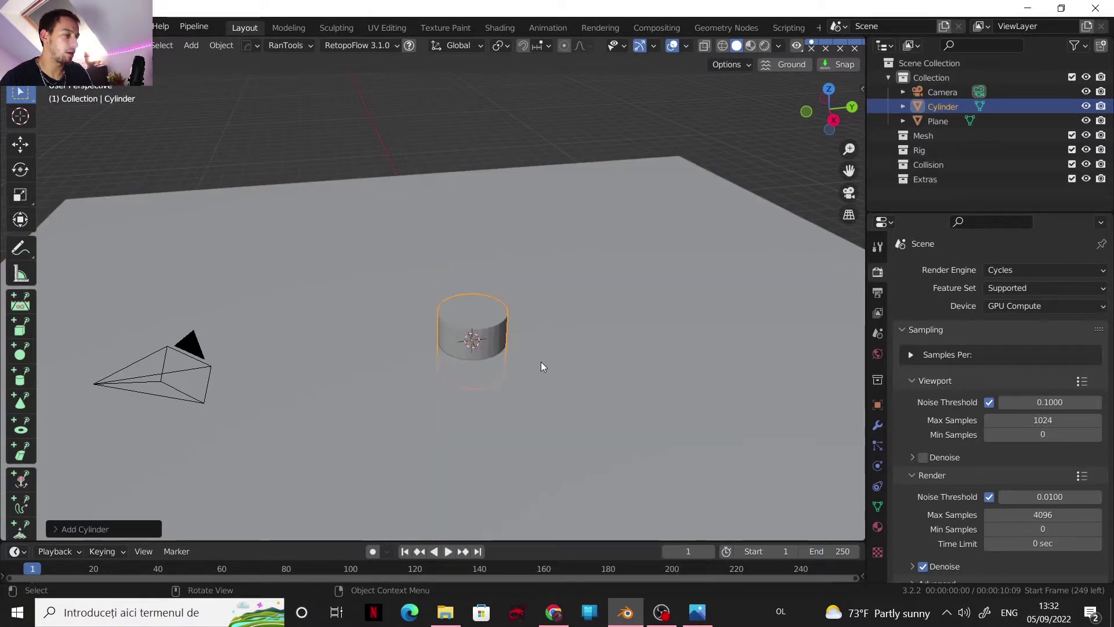
pyautogui.press('g')
pyautogui.press('z')
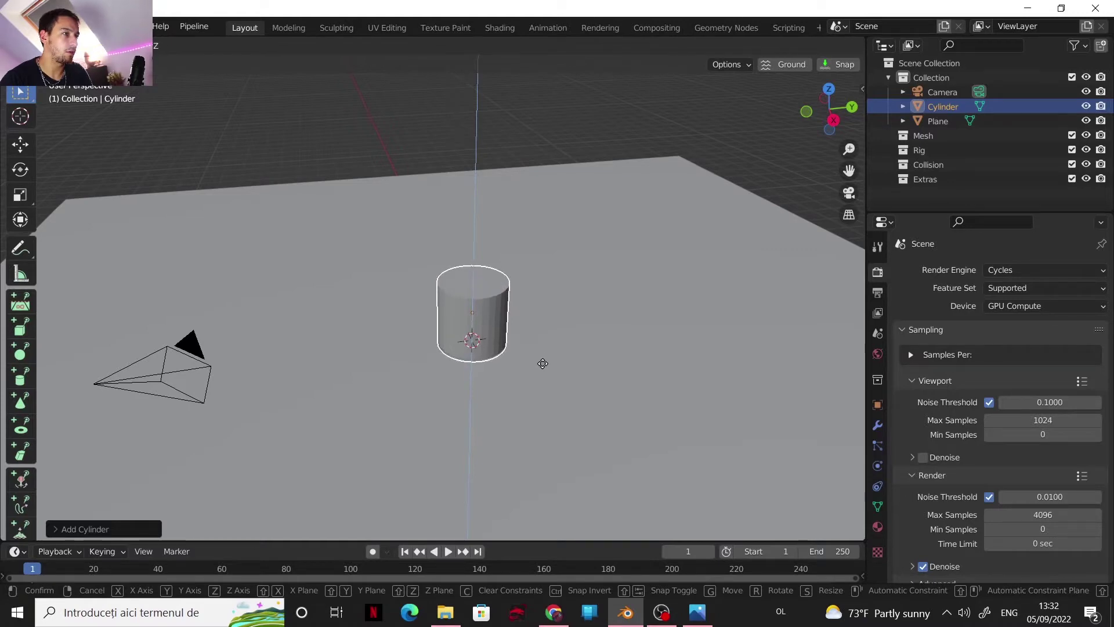
pyautogui.click(533, 360)
# - Hollow the cylinder from its top face into a walled cup and shade it smooth with crisp rim edges
pyautogui.press('Tab')
pyautogui.scroll(3, 484, 282)
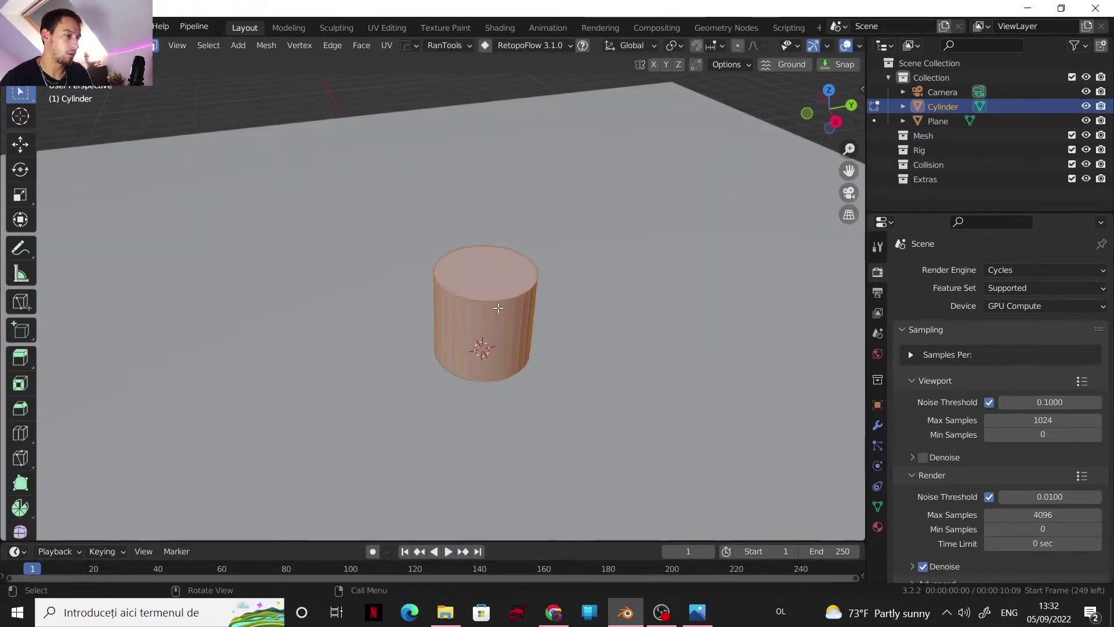
pyautogui.click(485, 278)
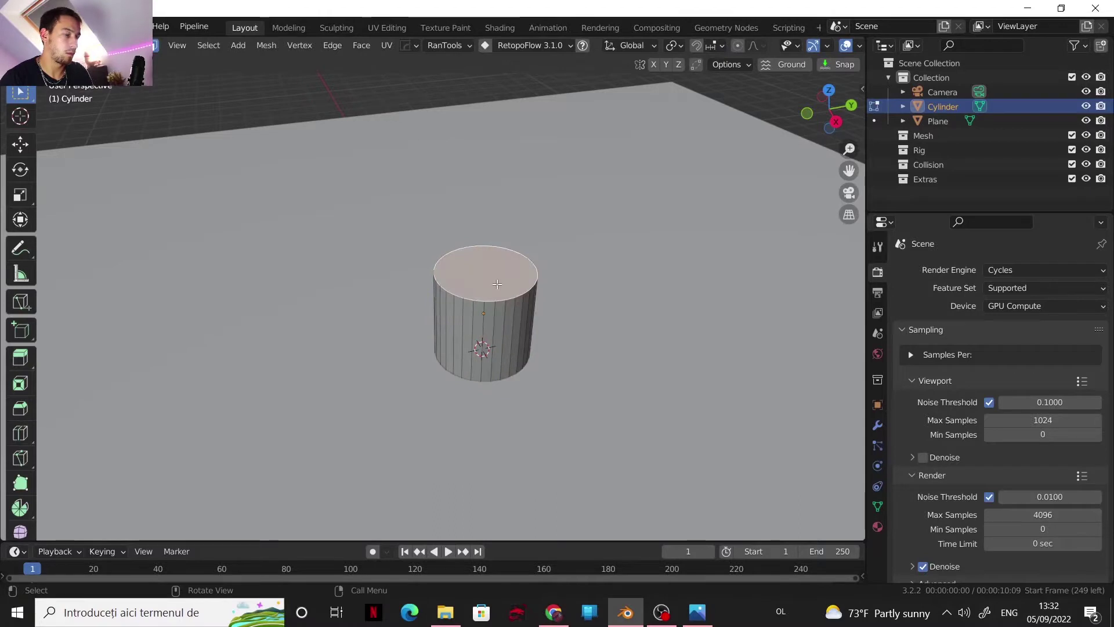
pyautogui.press('Tab')
pyautogui.rightClick(493, 275)
pyautogui.click(490, 256)
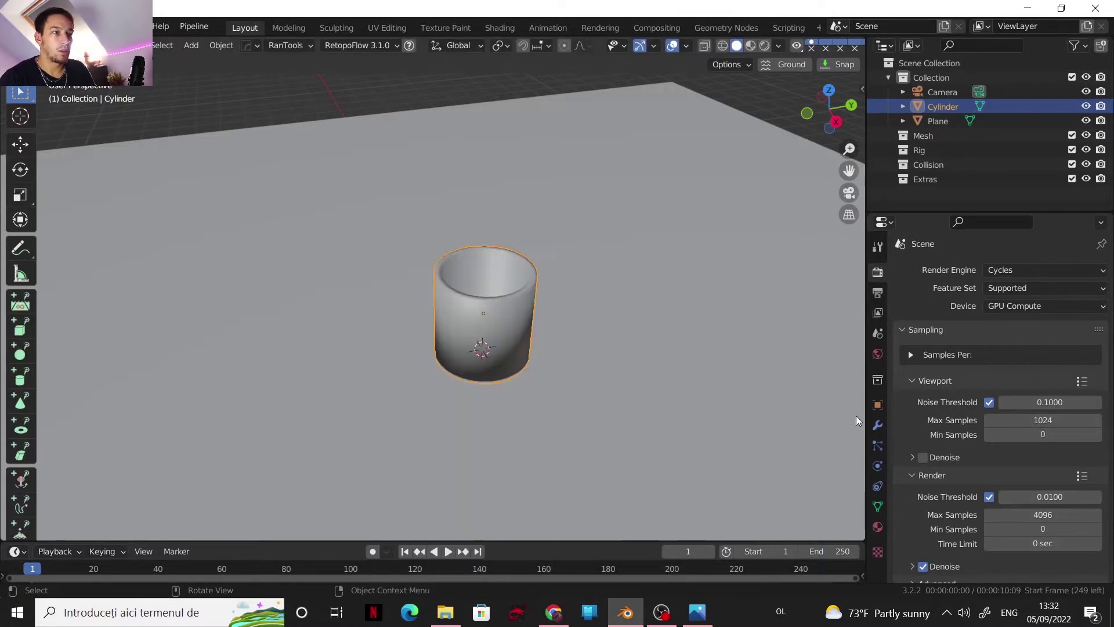
pyautogui.click(878, 507)
# - Give the cup a new Glass BSDF material with roughness 0.000 and IOR 1.350
pyautogui.click(877, 526)
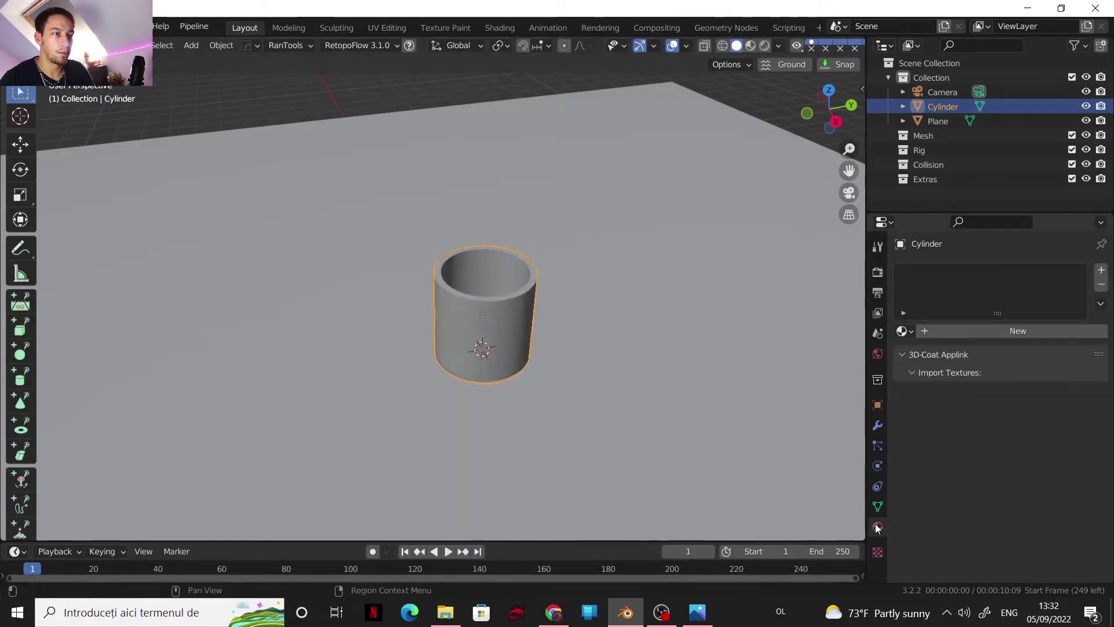
pyautogui.click(937, 332)
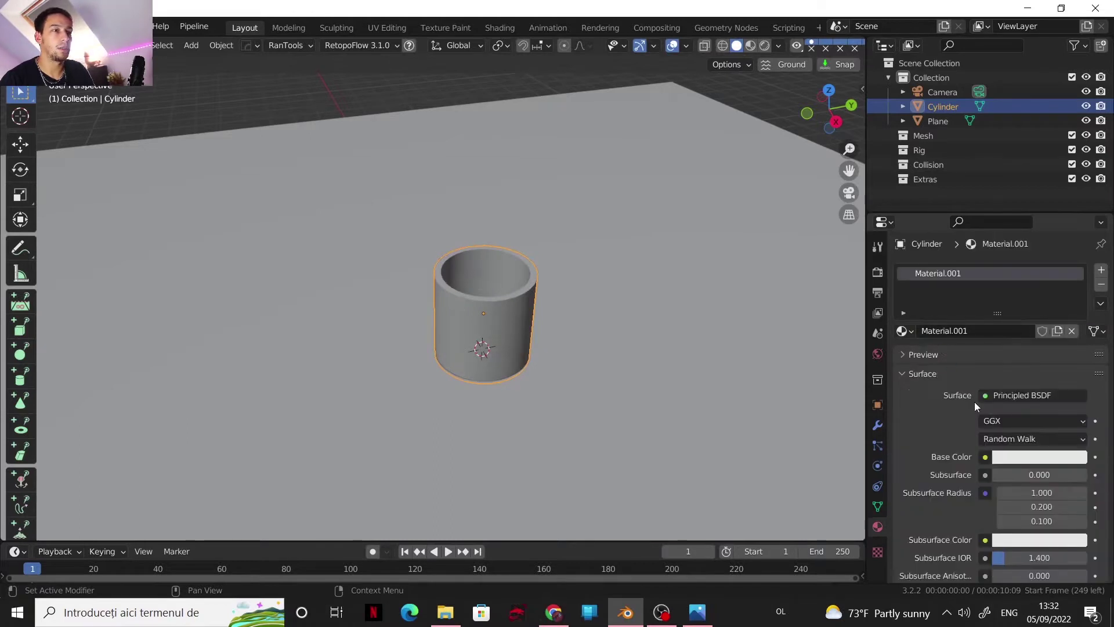
pyautogui.click(1011, 399)
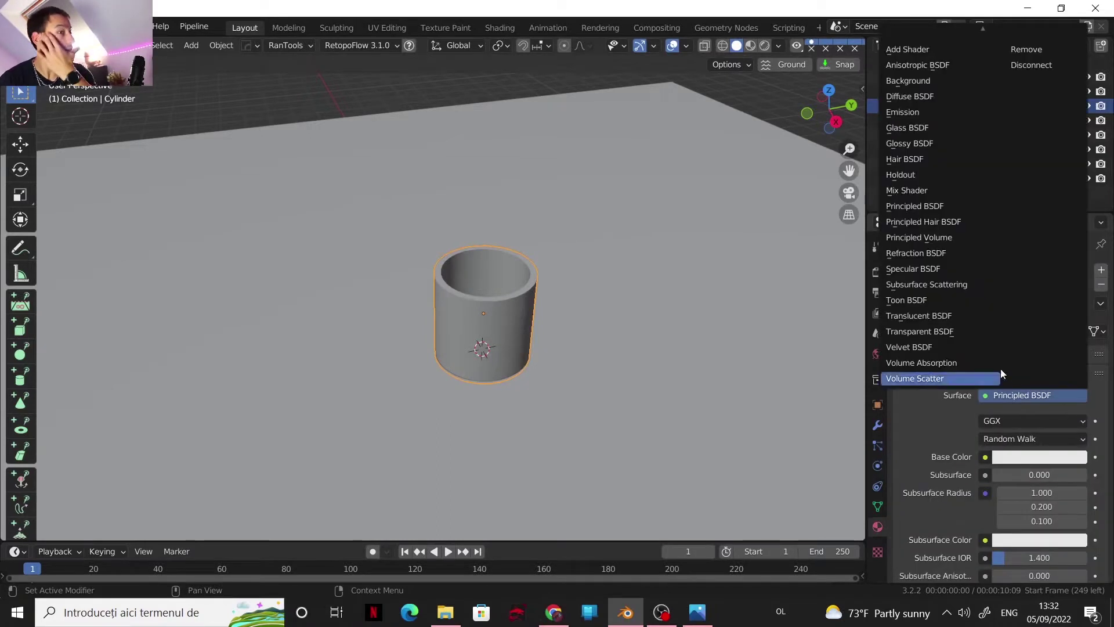
pyautogui.click(918, 129)
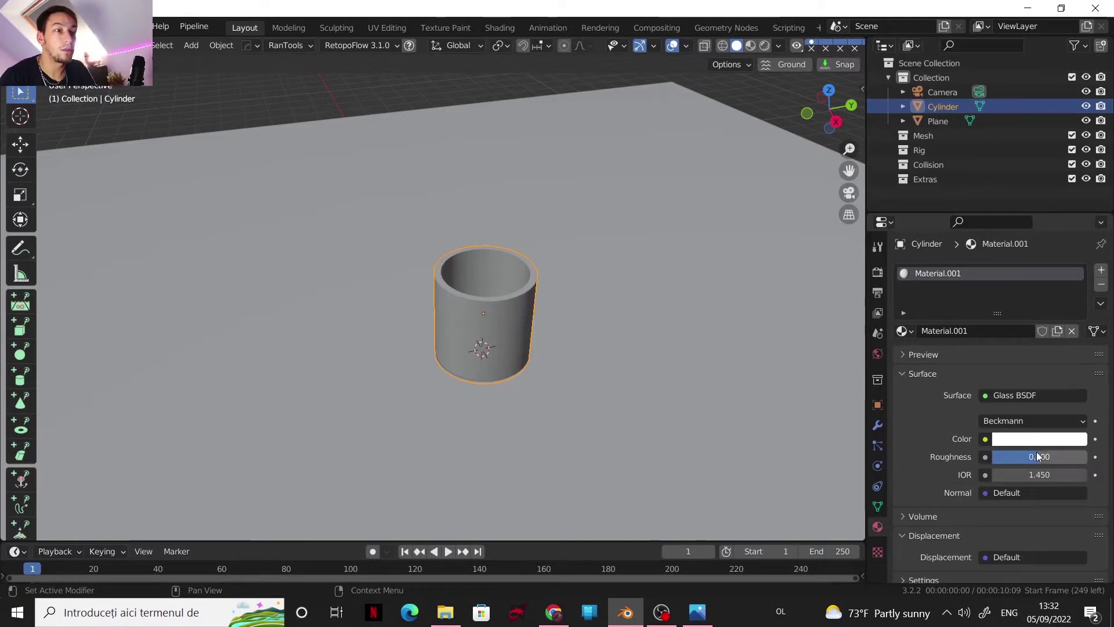
pyautogui.moveTo(1036, 456); pyautogui.dragTo(1000, 476)
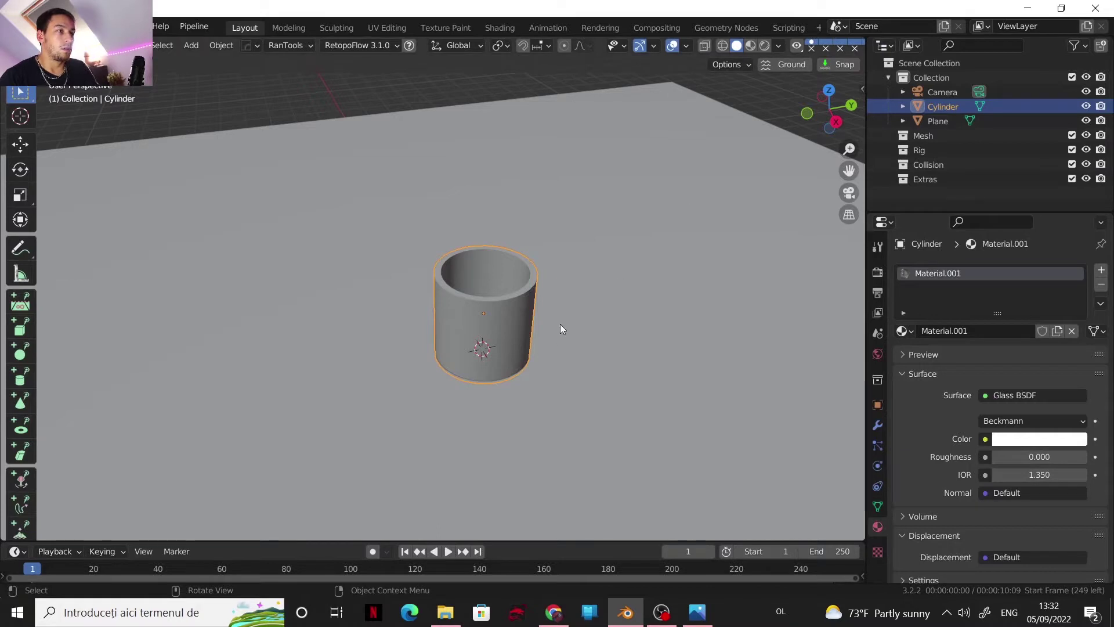
# - Add a point light and move it straight up along Z to just above the cup's opening
pyautogui.hotkey('shift', 'a')
pyautogui.moveTo(526, 473)
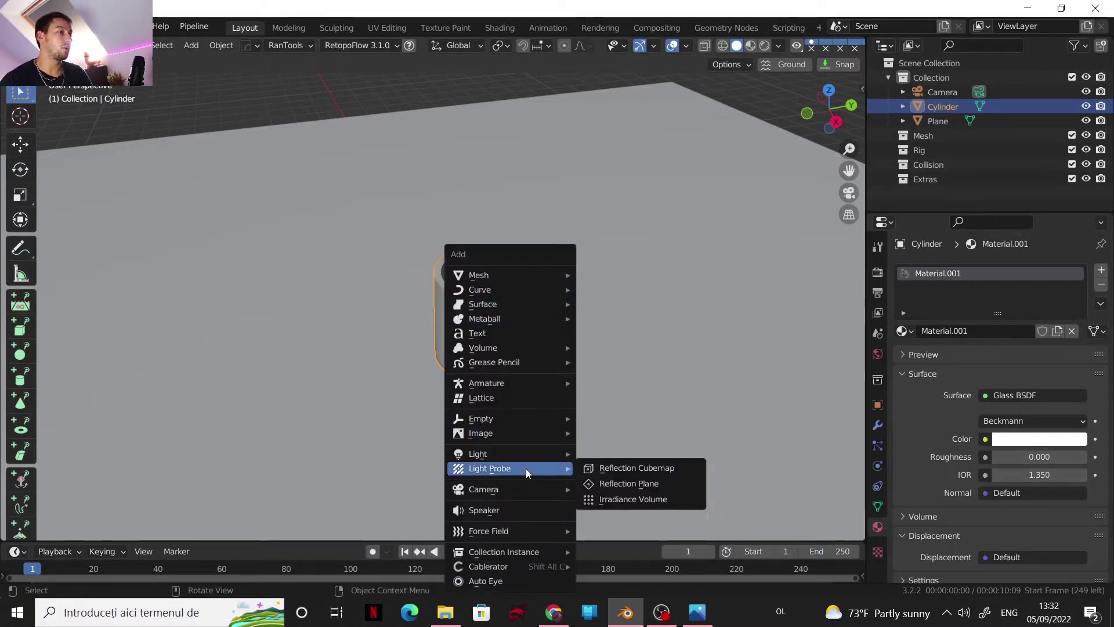
pyautogui.moveTo(521, 454)
pyautogui.click(614, 450)
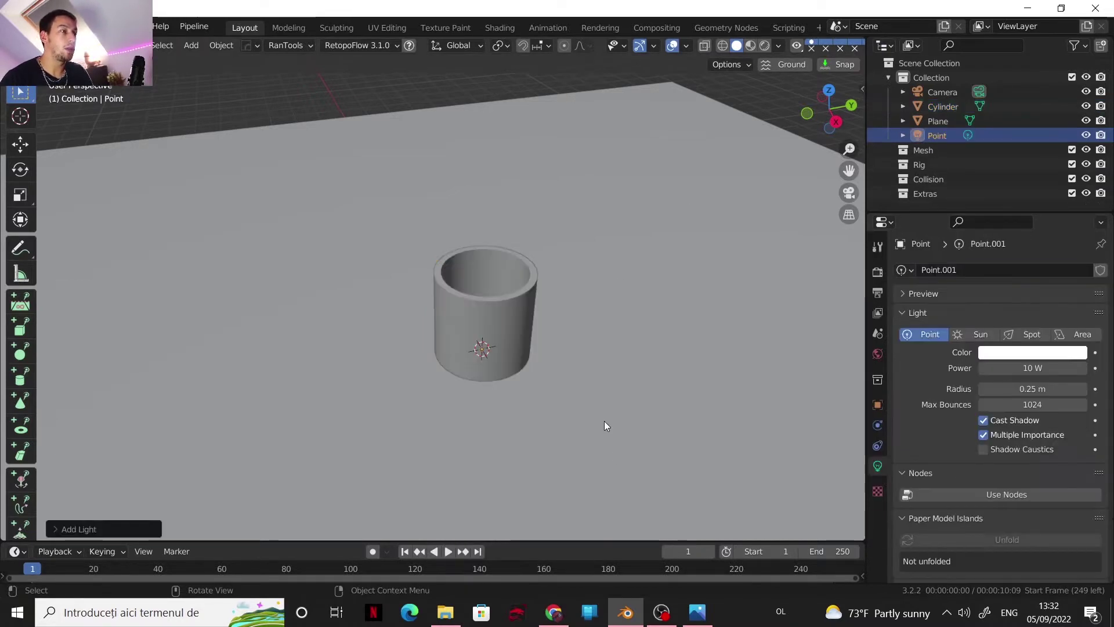
pyautogui.press('g')
pyautogui.press('z')
pyautogui.click(586, 284)
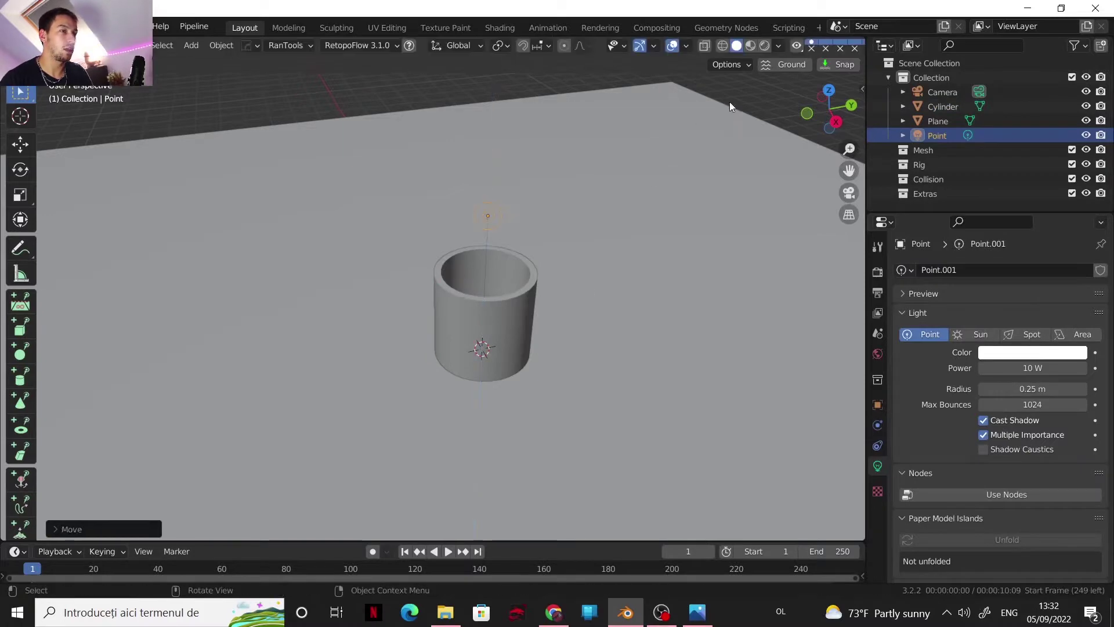
# - Show the viewport in rendered shading and raise the point light's power to 165.6 W
pyautogui.click(765, 46)
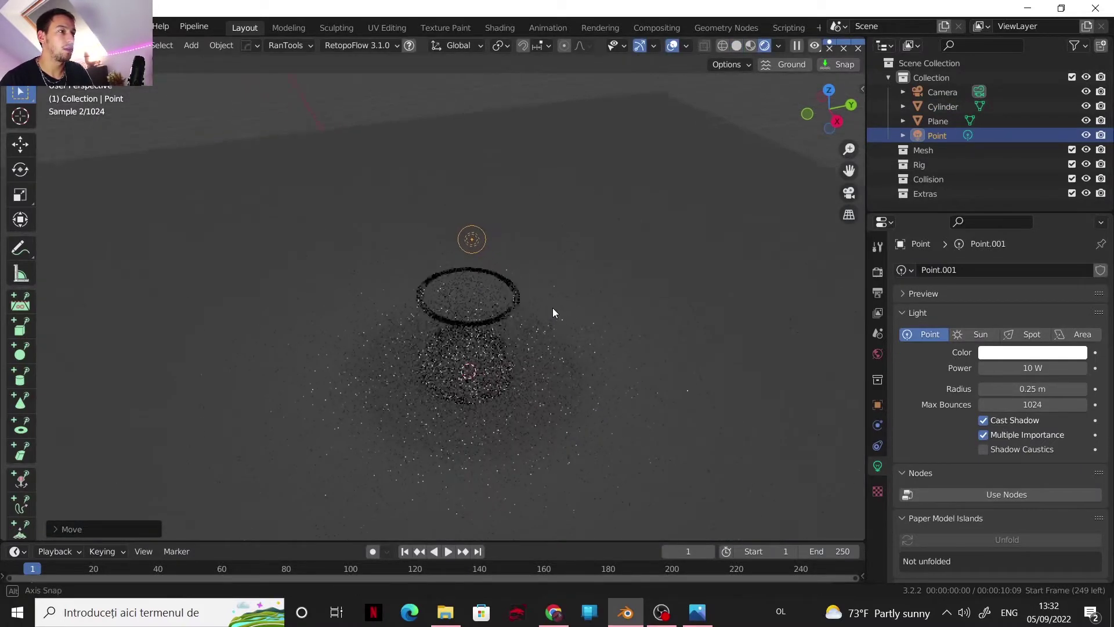
pyautogui.scroll(2, 554, 309)
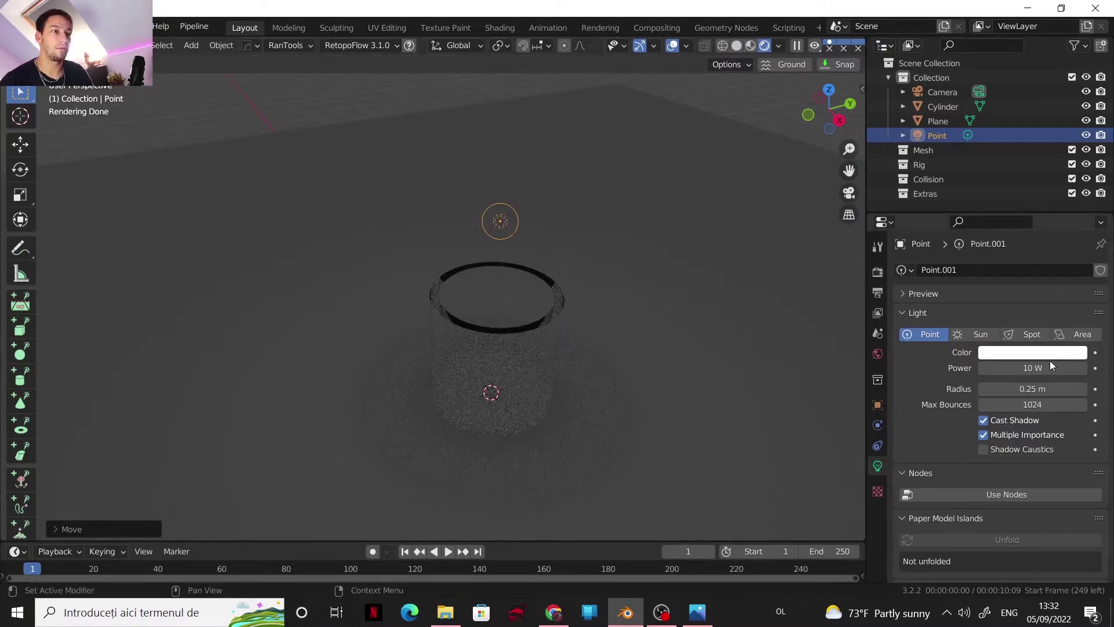
pyautogui.moveTo(1051, 367); pyautogui.dragTo(1091, 367)
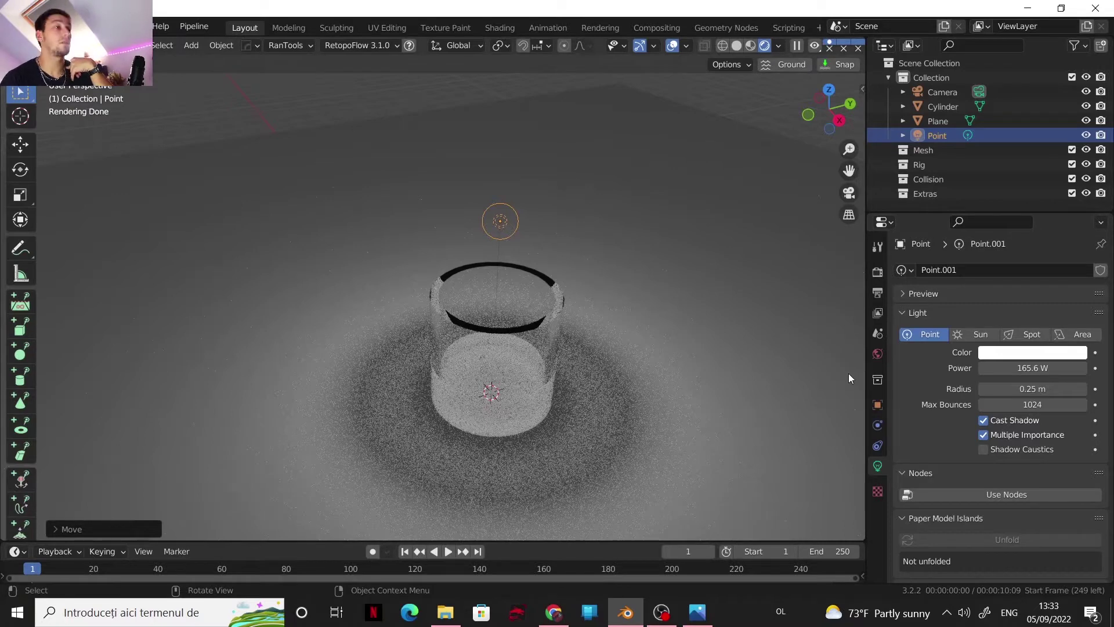
# - Enable Cast Shadow Caustics on the glass cup and Receive Shadow Caustics on the floor plane
pyautogui.click(546, 334)
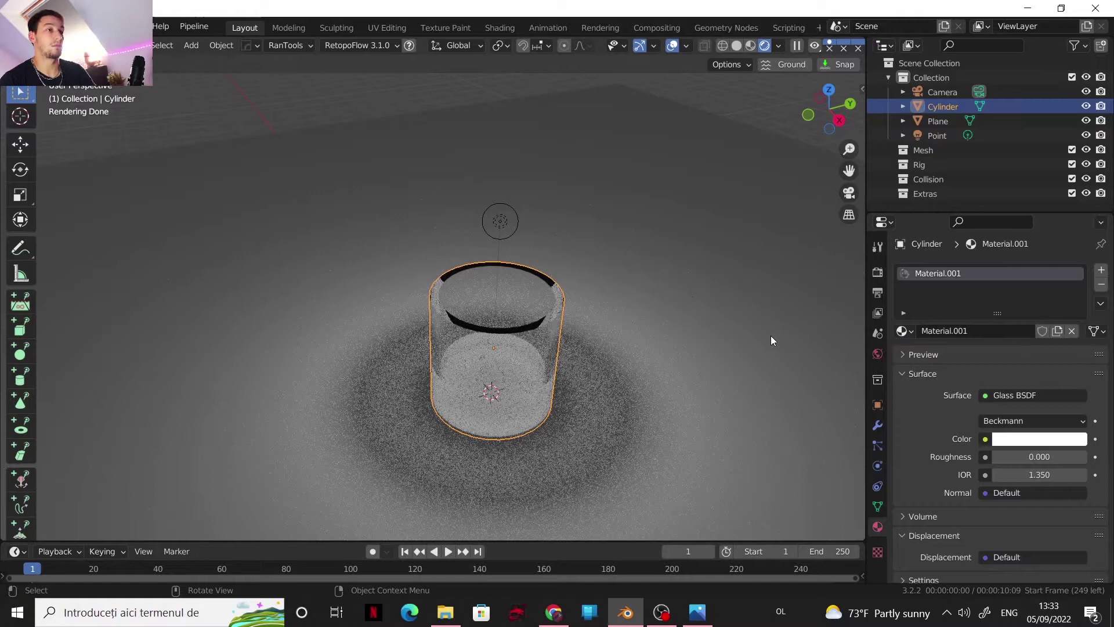
pyautogui.click(878, 405)
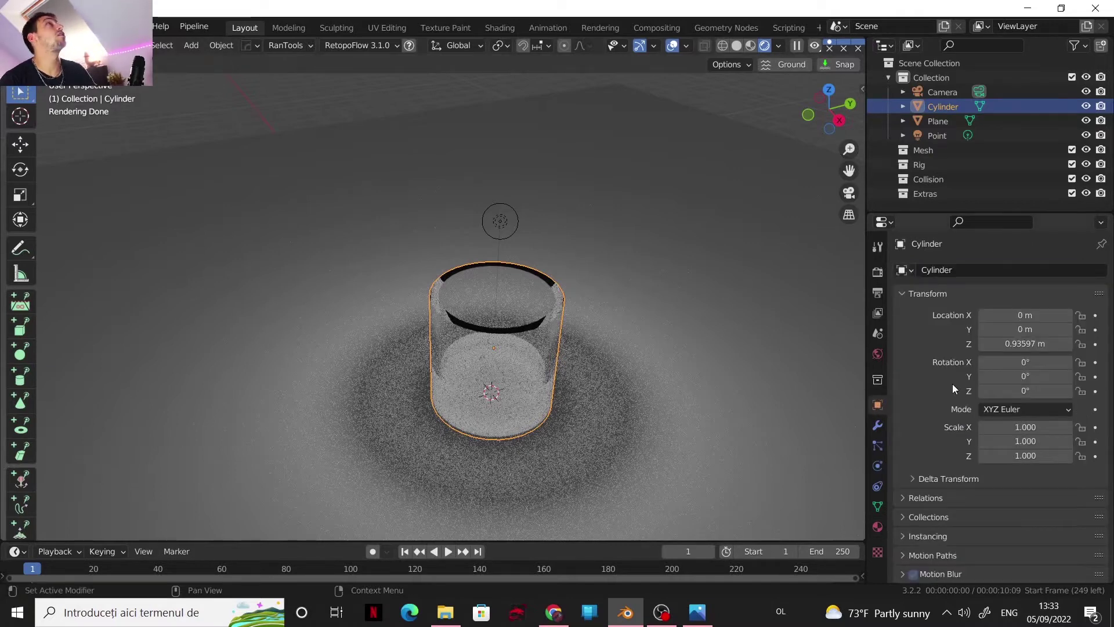
pyautogui.scroll(-12, 1001, 412)
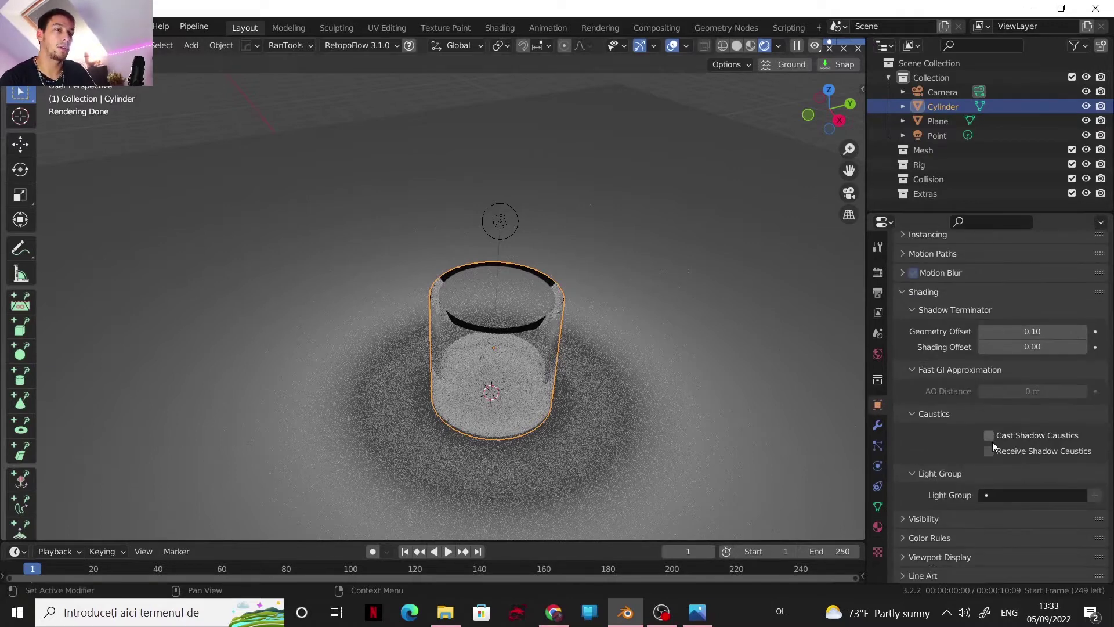
pyautogui.scroll(1, 905, 371)
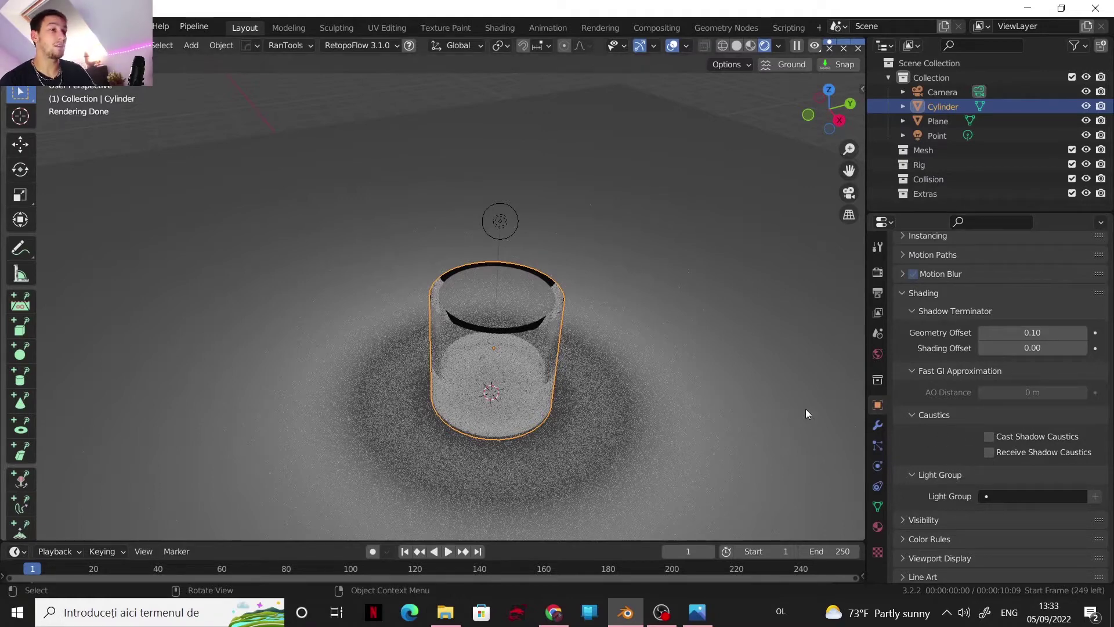
pyautogui.click(989, 437)
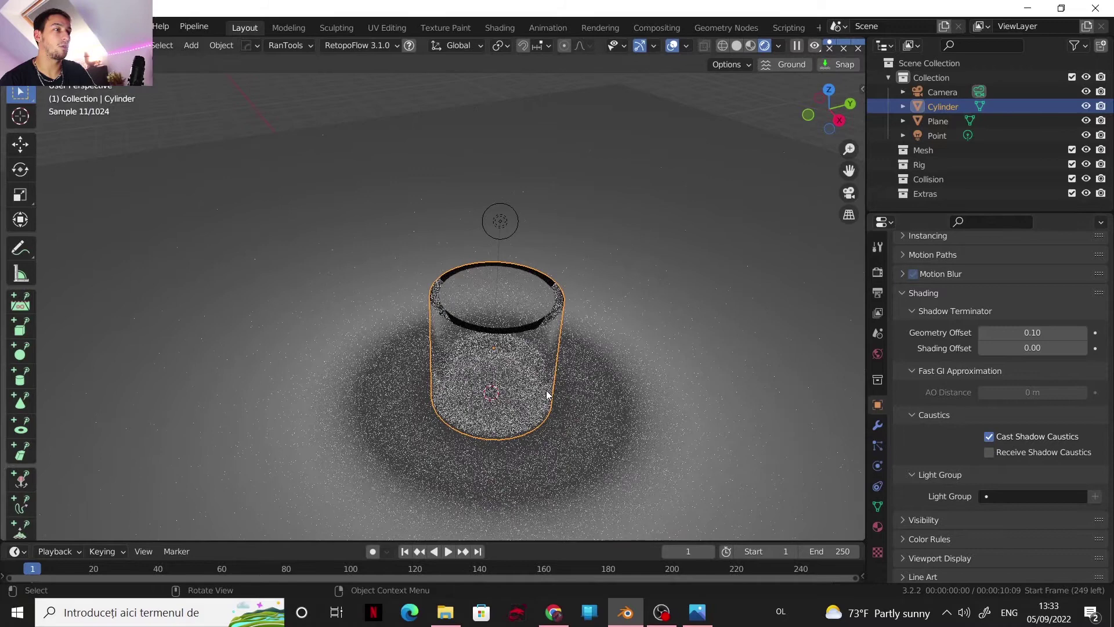
pyautogui.click(639, 351)
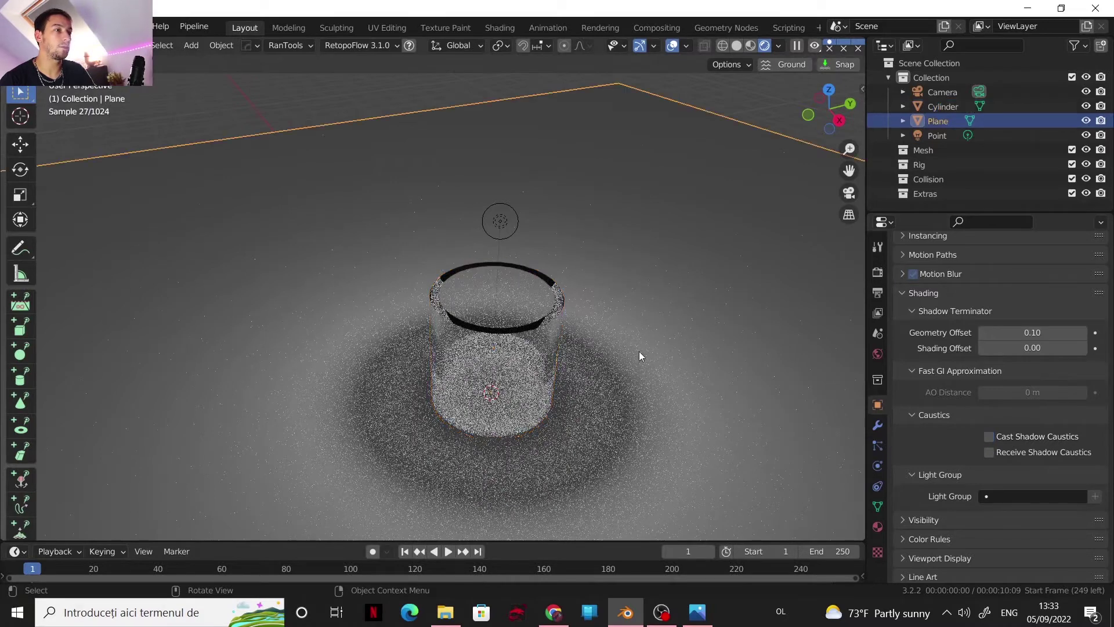
pyautogui.click(989, 451)
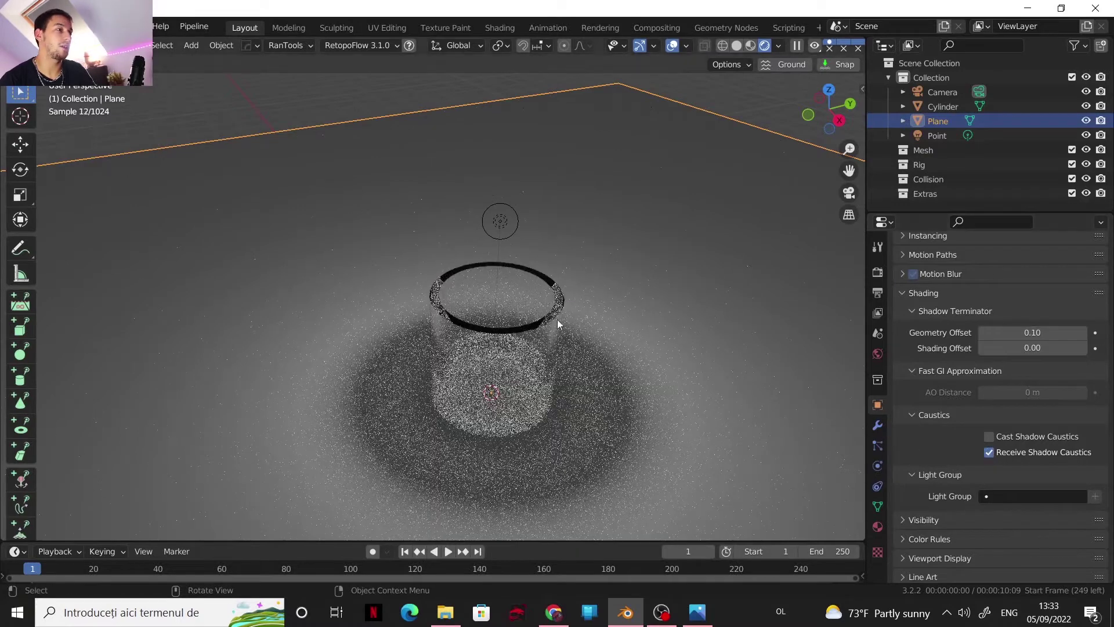
# - Enable Shadow Caustics in the point light's own light settings
pyautogui.click(500, 221)
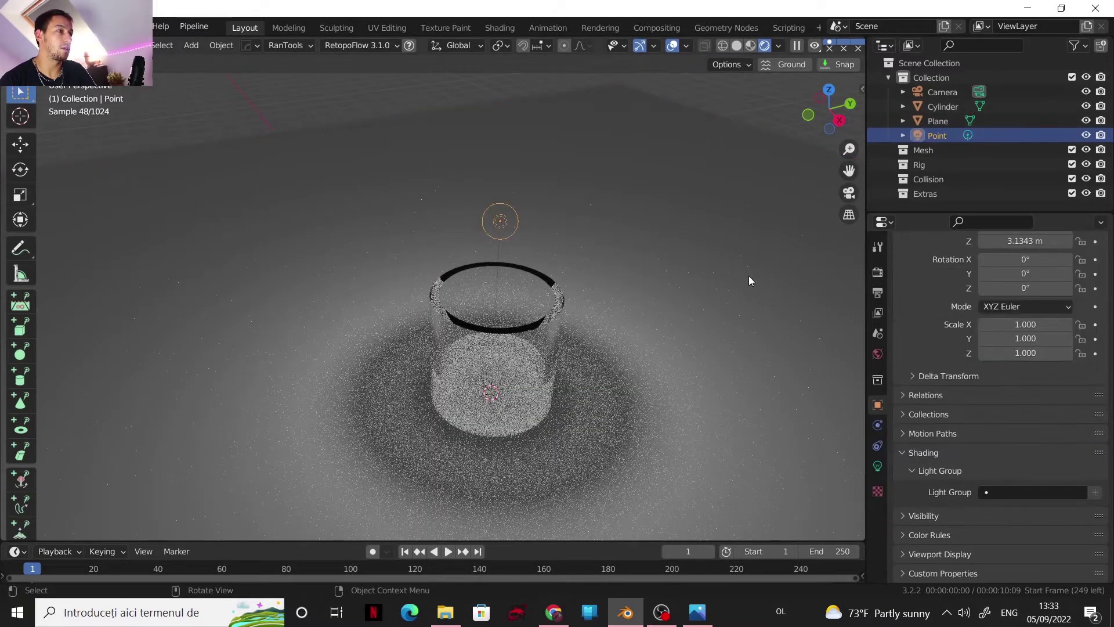
pyautogui.click(878, 466)
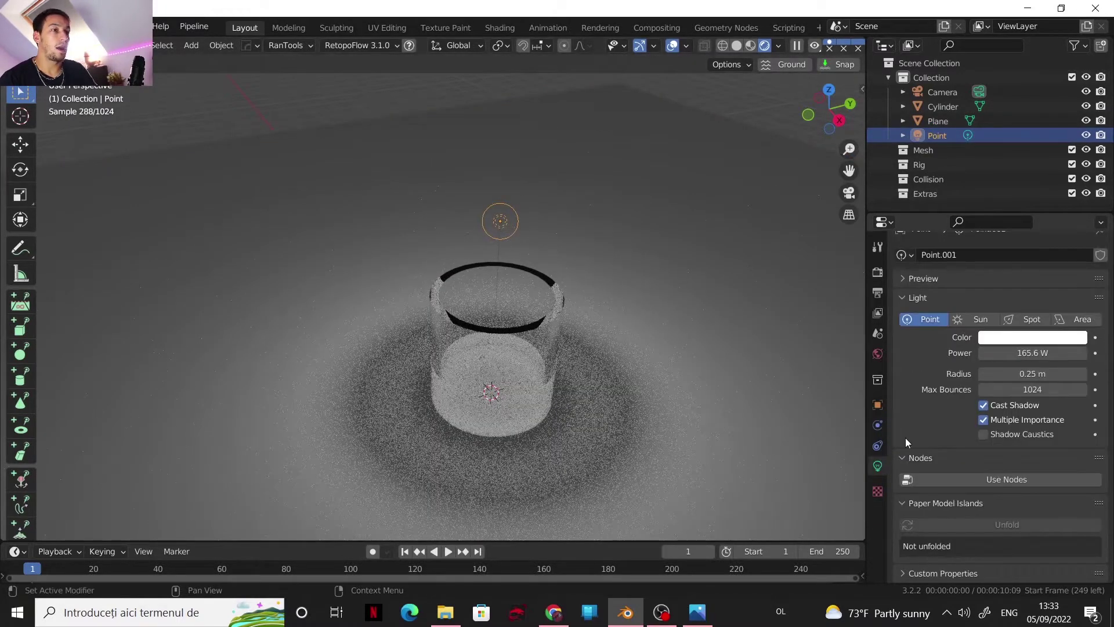
pyautogui.click(987, 434)
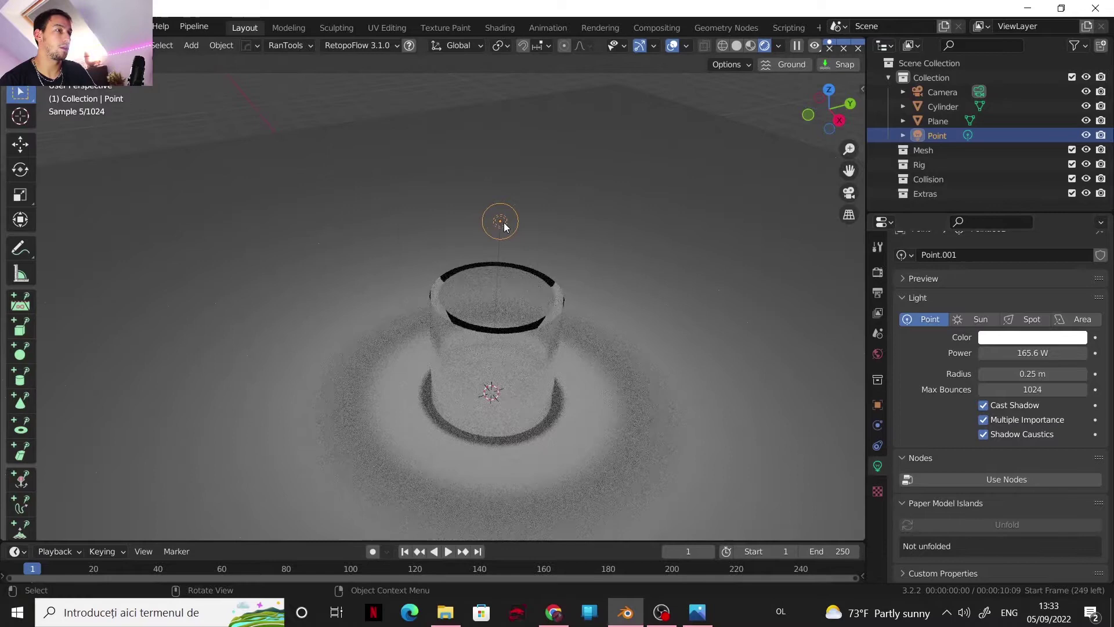
# - Move the point light along X to beside the cup and raise its power to 669.6 W
pyautogui.press('g')
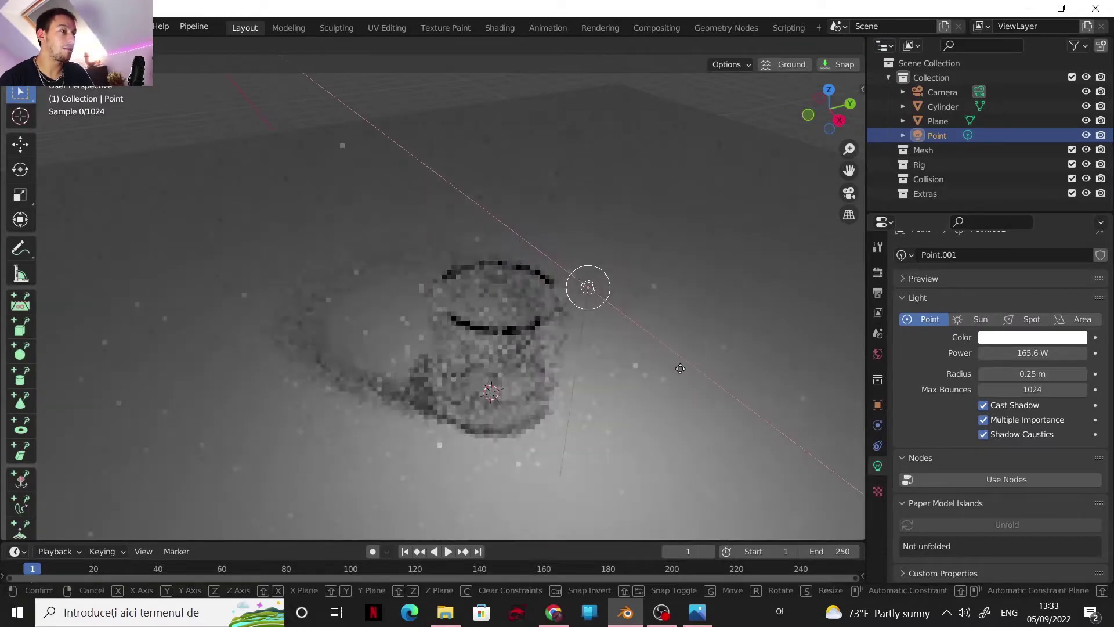
pyautogui.click(674, 368)
pyautogui.moveTo(1032, 353); pyautogui.dragTo(1081, 353)
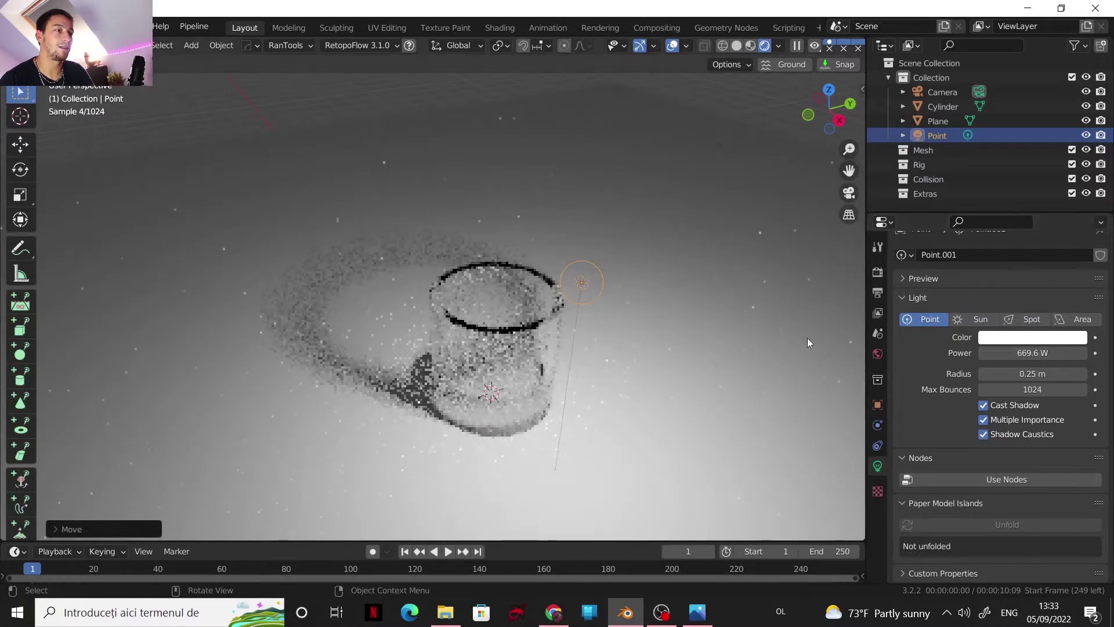
pyautogui.click(672, 45)
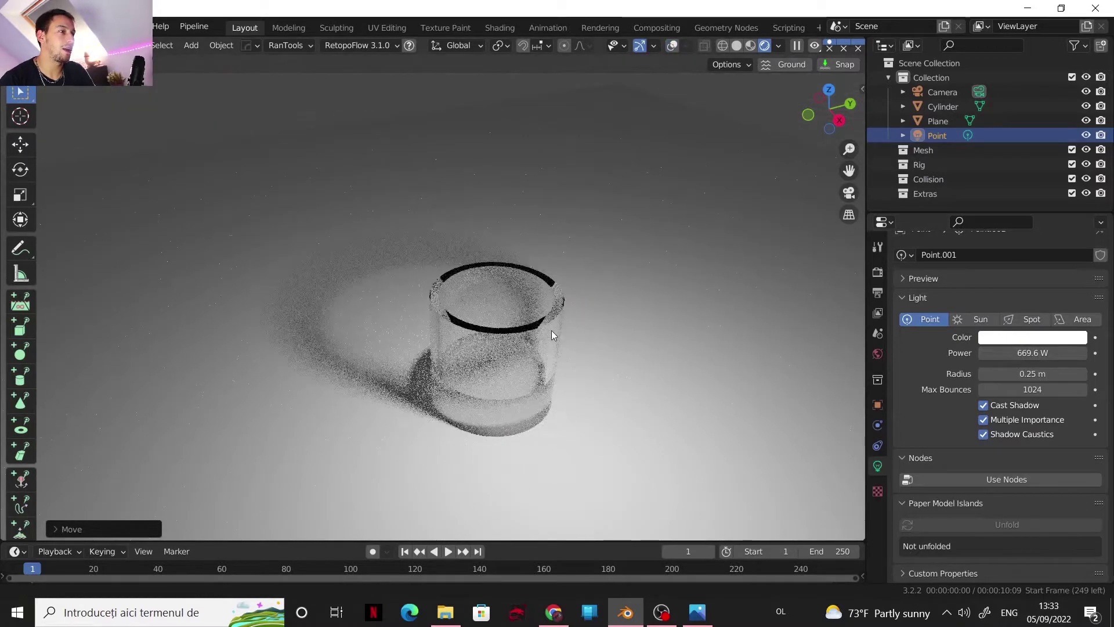
pyautogui.moveTo(563, 330); pyautogui.dragTo(580, 347, button='middle')
pyautogui.keyDown('shift'); pyautogui.moveTo(664, 323); pyautogui.dragTo(705, 313, button='middle'); pyautogui.keyUp('shift')
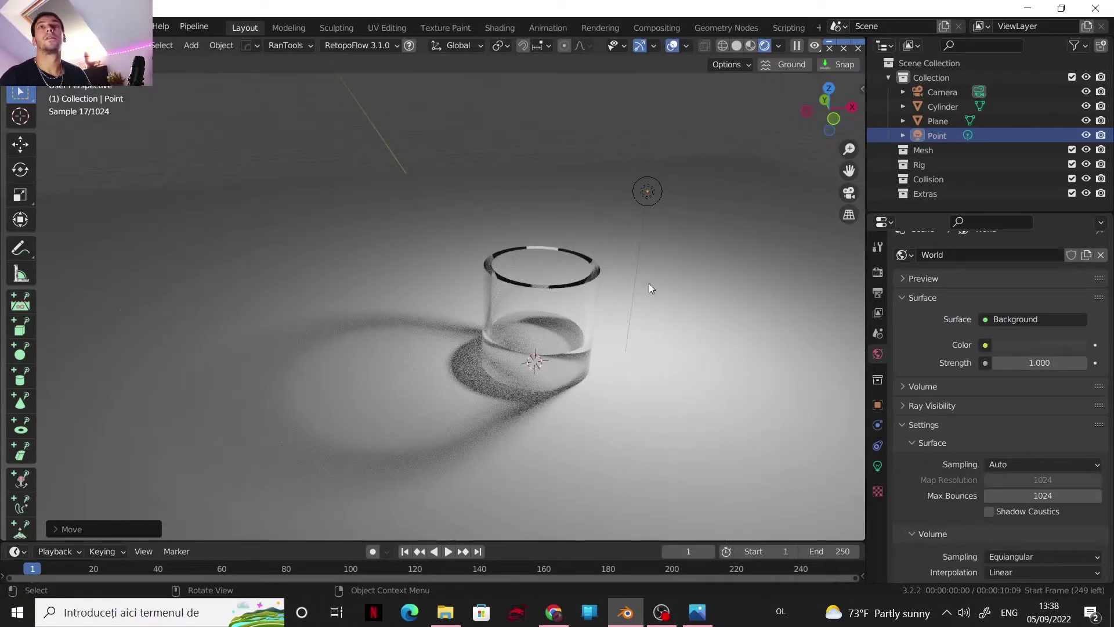
pyautogui.scroll(3, 604, 298)
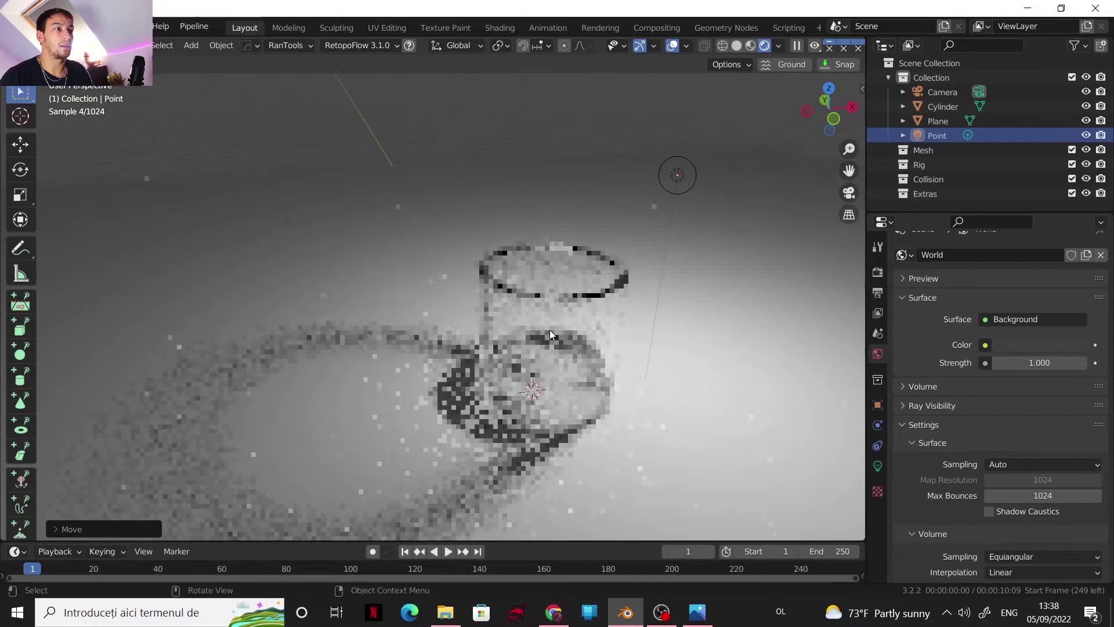
# - Hide the point light and use an Environment Texture as the world background color
pyautogui.click(1086, 135)
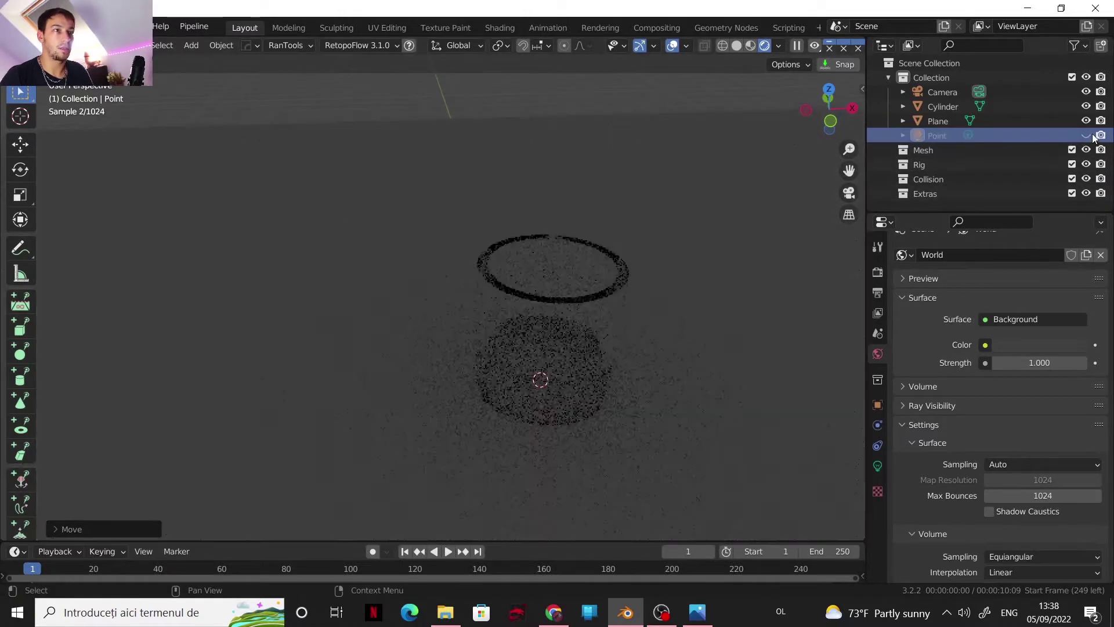
pyautogui.scroll(1, 944, 348)
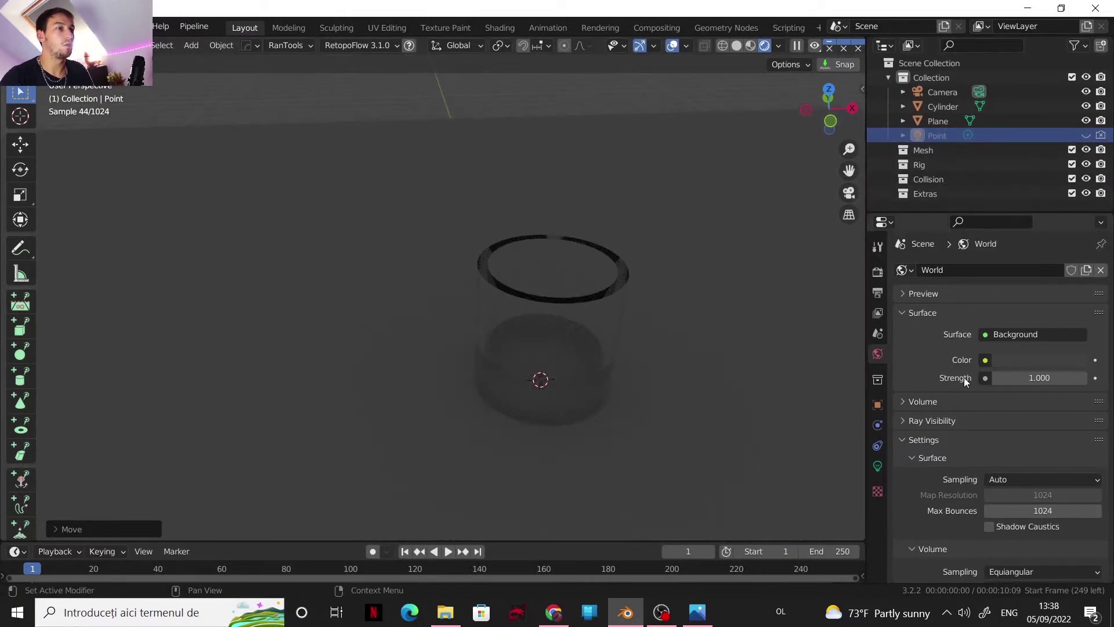
pyautogui.click(985, 359)
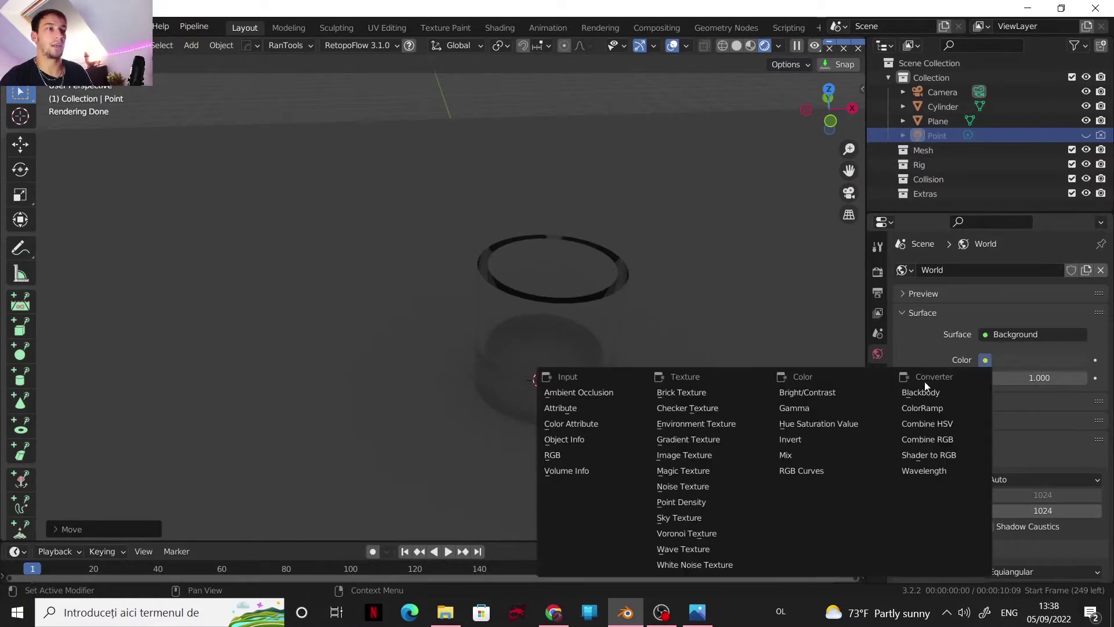
pyautogui.click(693, 424)
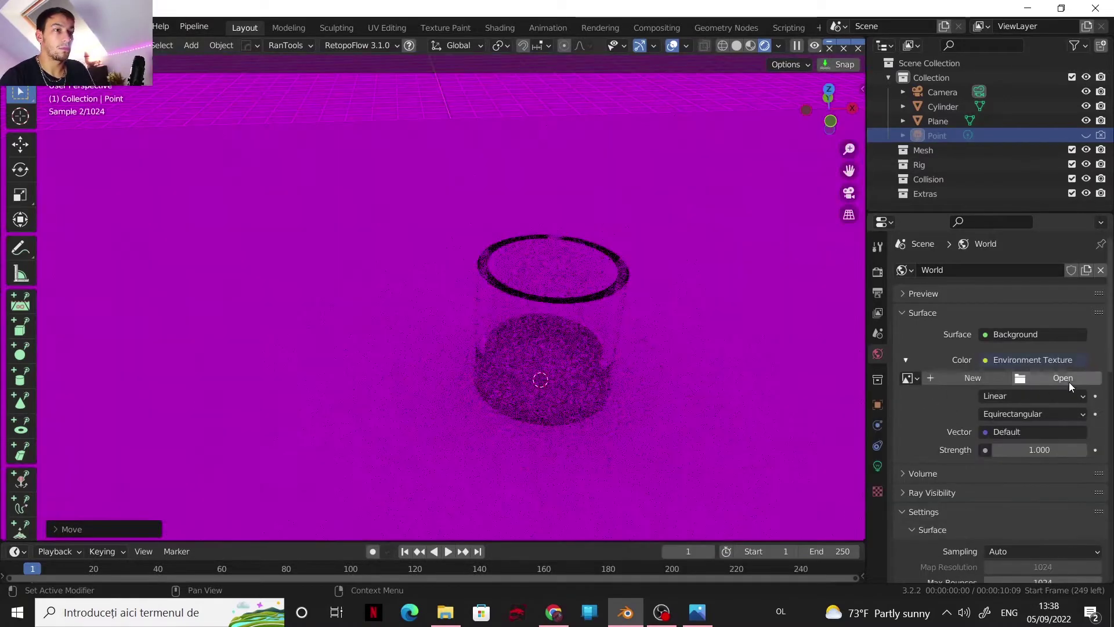
# - Load wide_street_01_2k.hdr from the piscina folder as the world's environment image
pyautogui.click(1065, 379)
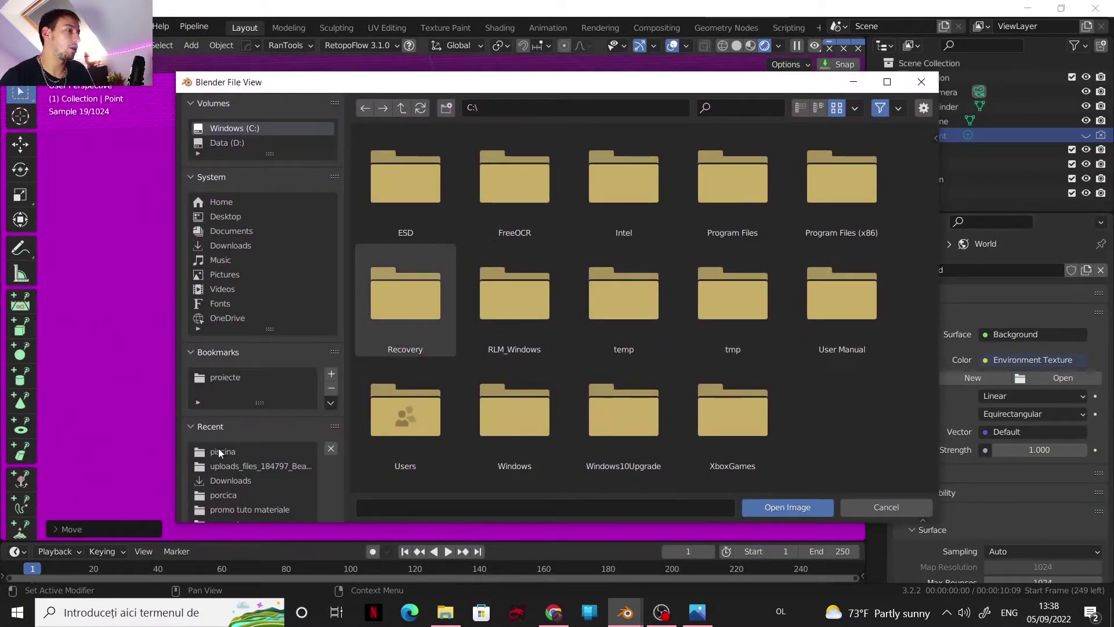
pyautogui.click(221, 451)
pyautogui.click(841, 177)
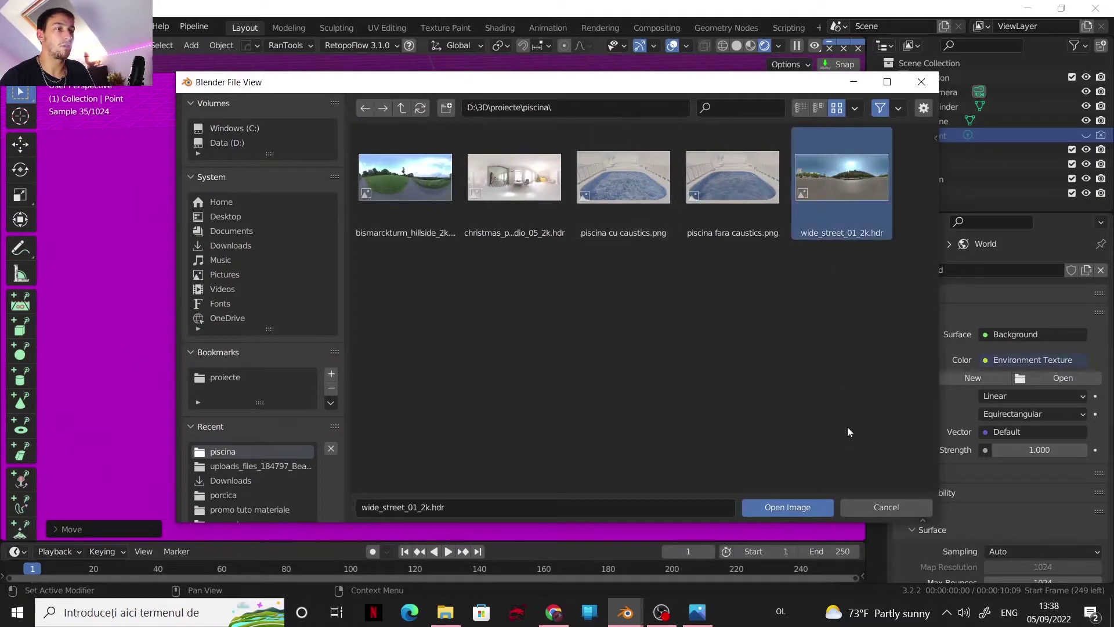
pyautogui.click(814, 507)
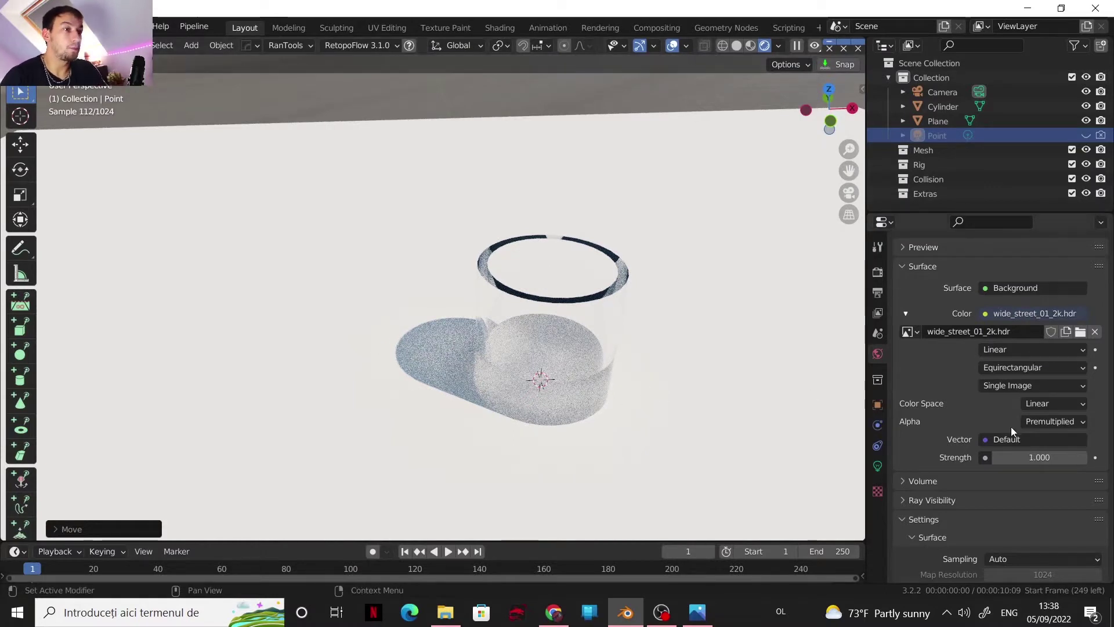
pyautogui.scroll(-5, 949, 465)
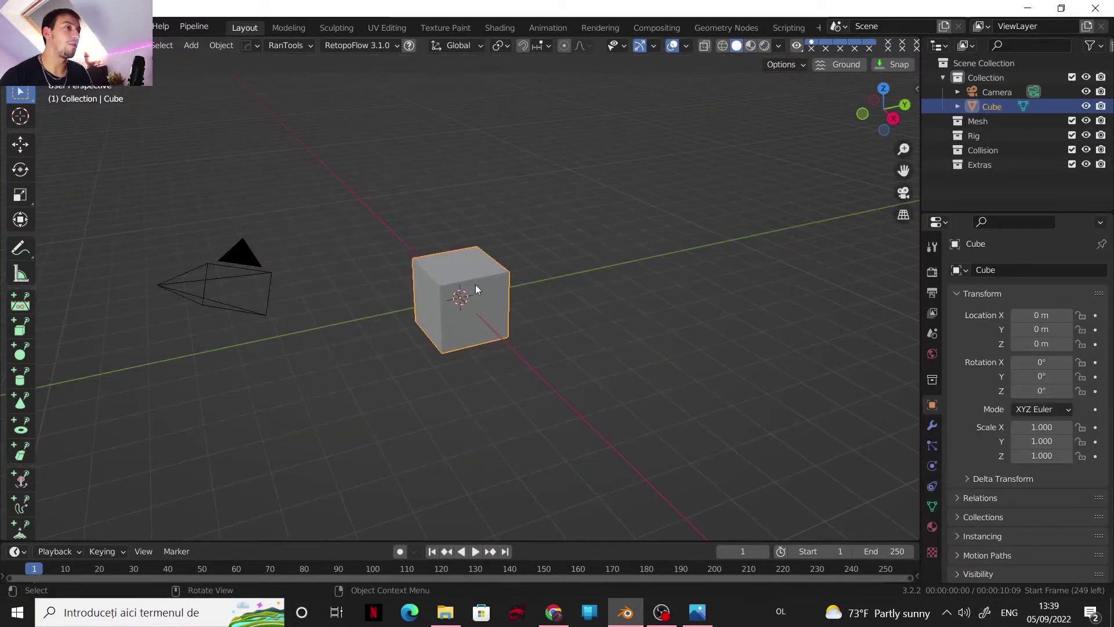
# - Scale the default cube in X and Y only to about 3.77 and apply its scale
pyautogui.moveTo(475, 284); pyautogui.dragTo(526, 336, button='middle')
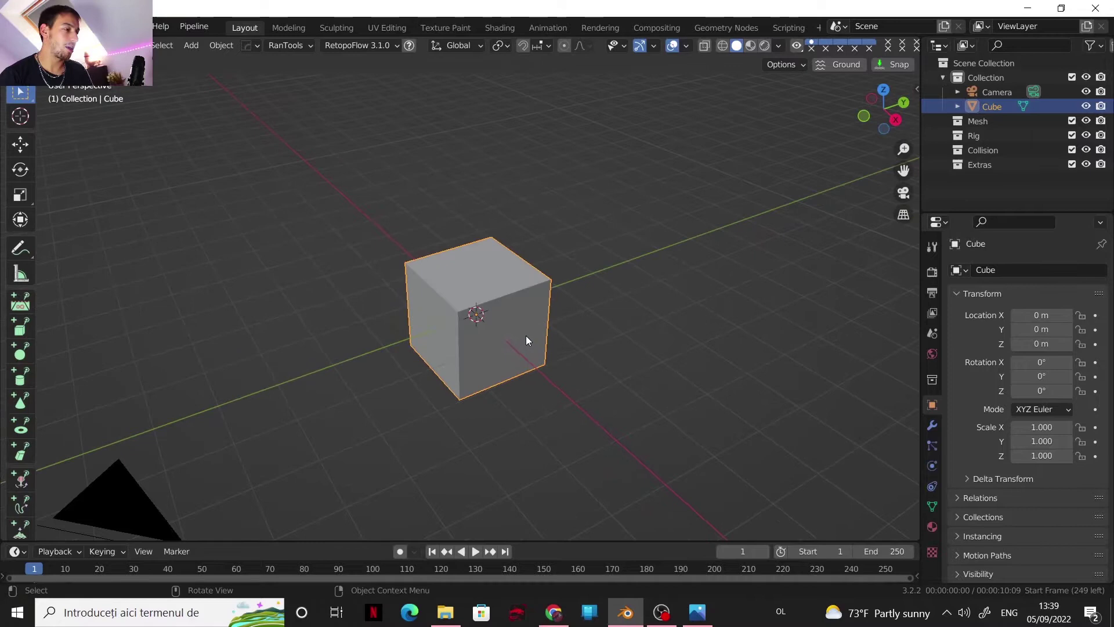
pyautogui.press('s')
pyautogui.hotkey('shift', 'z')
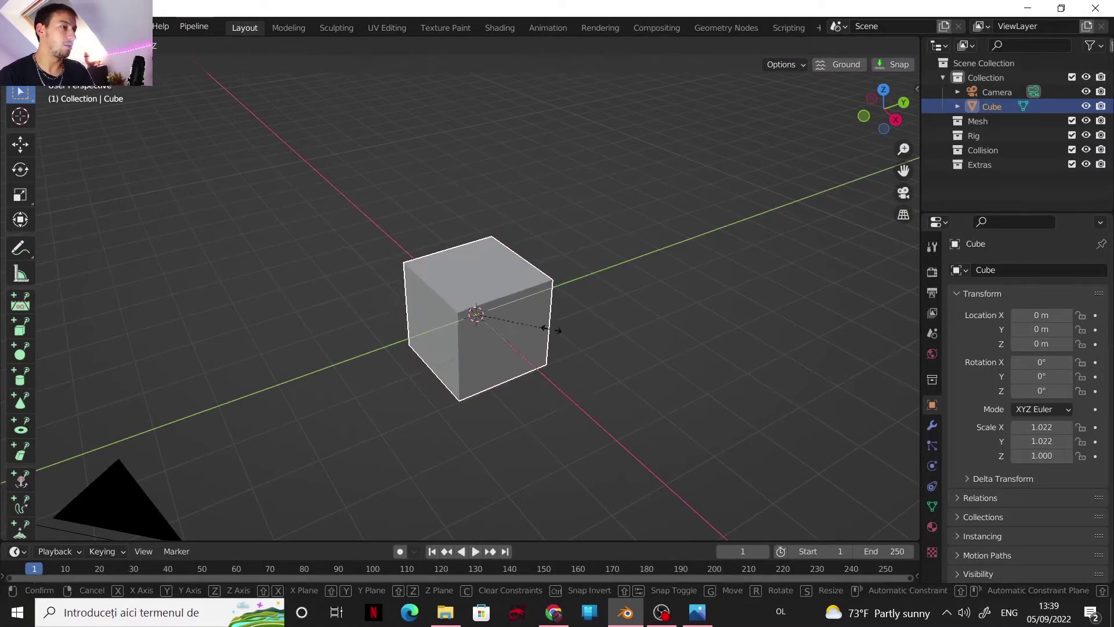
pyautogui.click(702, 350)
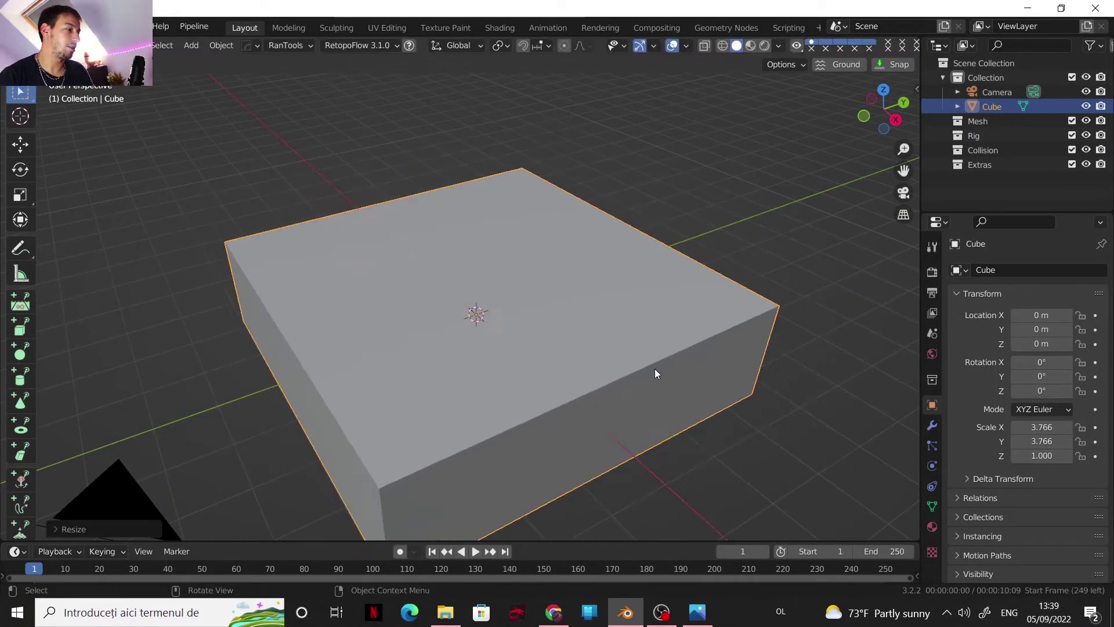
pyautogui.hotkey('ctrl', 'a')
pyautogui.click(708, 323)
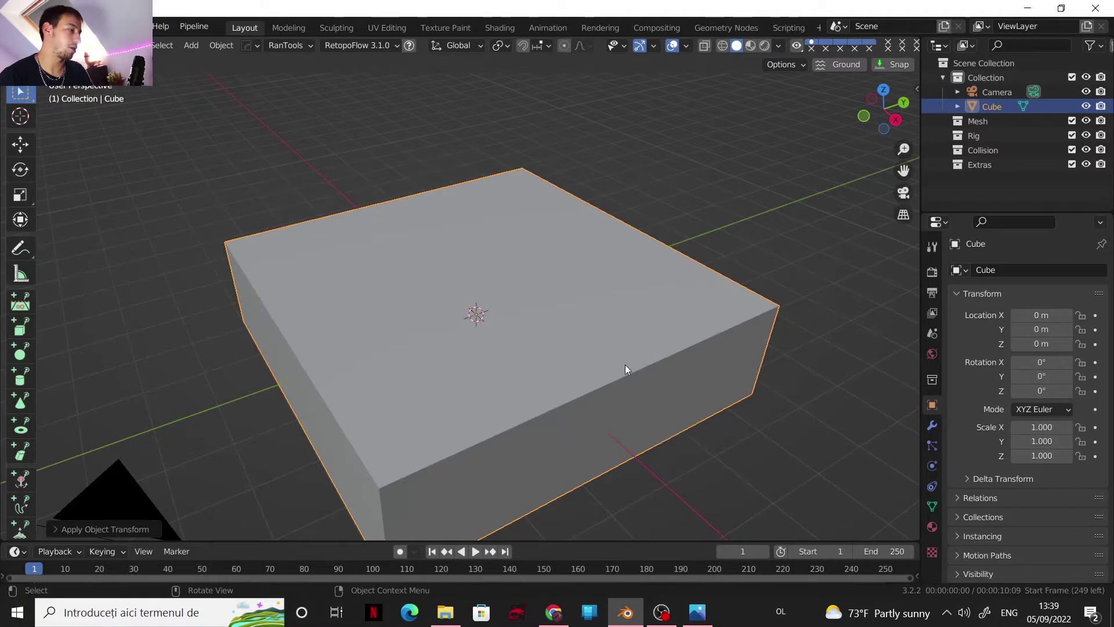
# - Inset the cube's top face by about 0.24 m and extrude it down inside the block to form a pool basin
pyautogui.press('Tab')
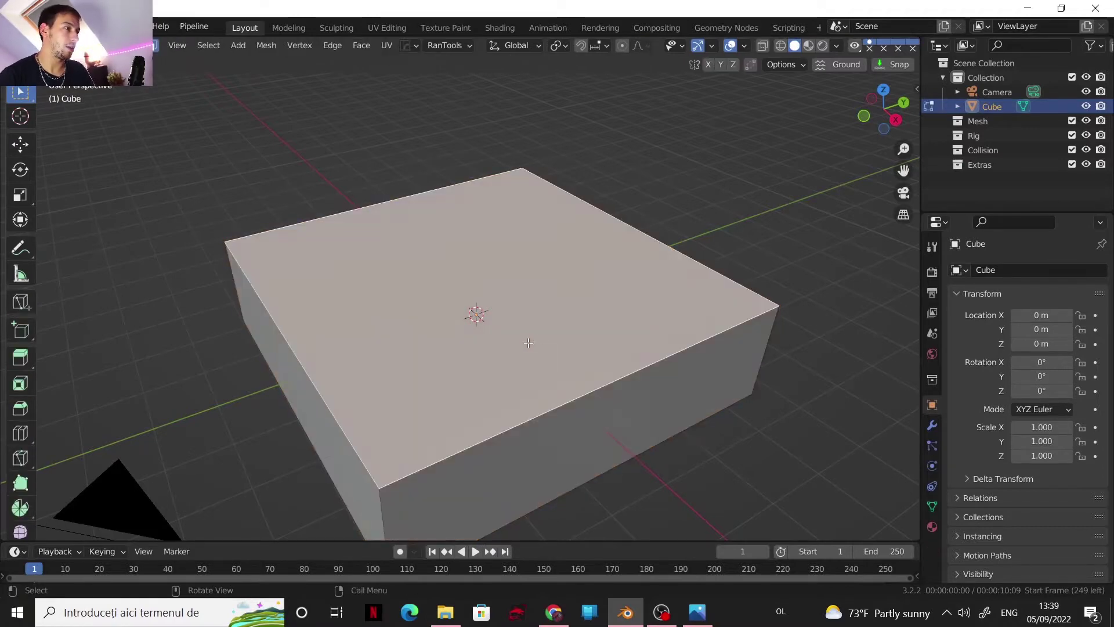
pyautogui.press('i')
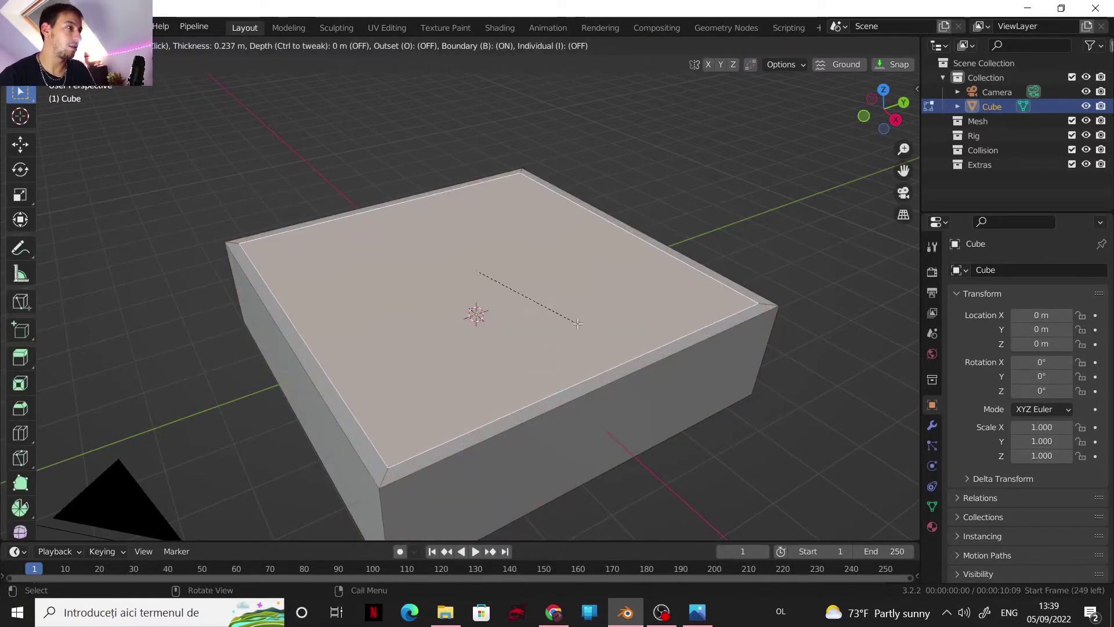
pyautogui.click(577, 324)
pyautogui.press('e')
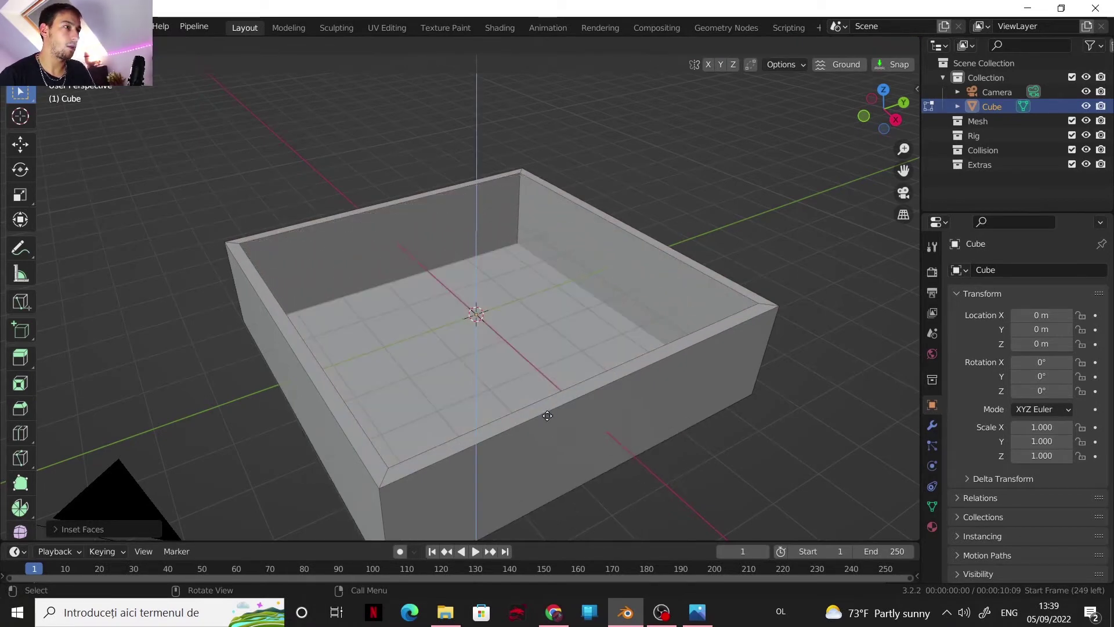
pyautogui.click(550, 393)
# - Bevel the basin's inner corner and floor edges with several segments to round them, and return to Object Mode
pyautogui.moveTo(505, 344); pyautogui.dragTo(317, 321, button='middle')
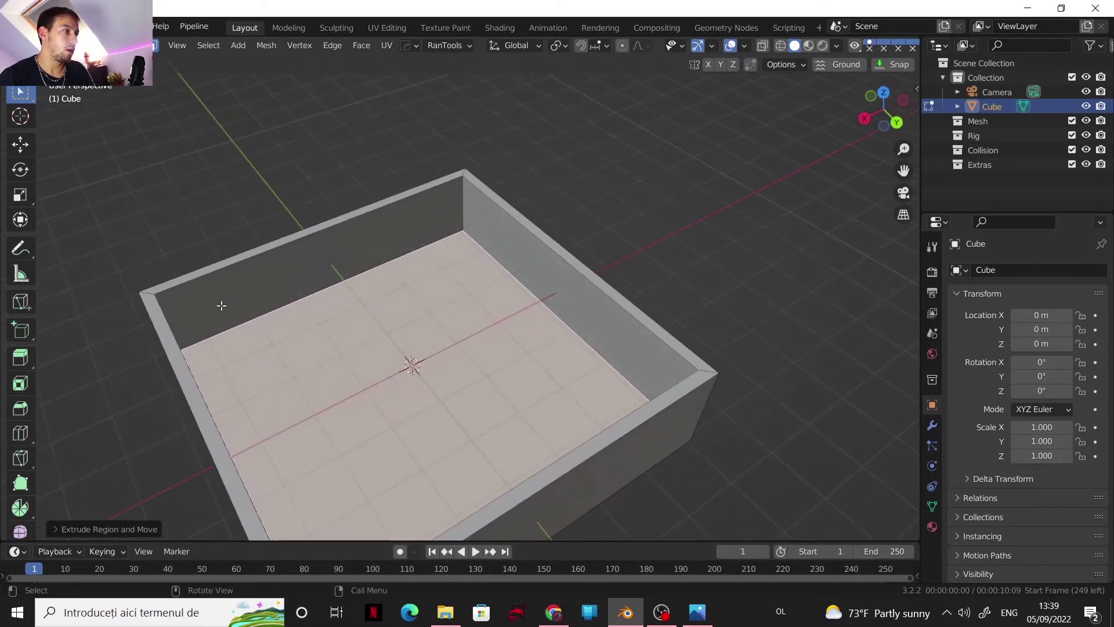
pyautogui.moveTo(221, 306); pyautogui.dragTo(185, 255, button='middle')
pyautogui.scroll(-4, 185, 255)
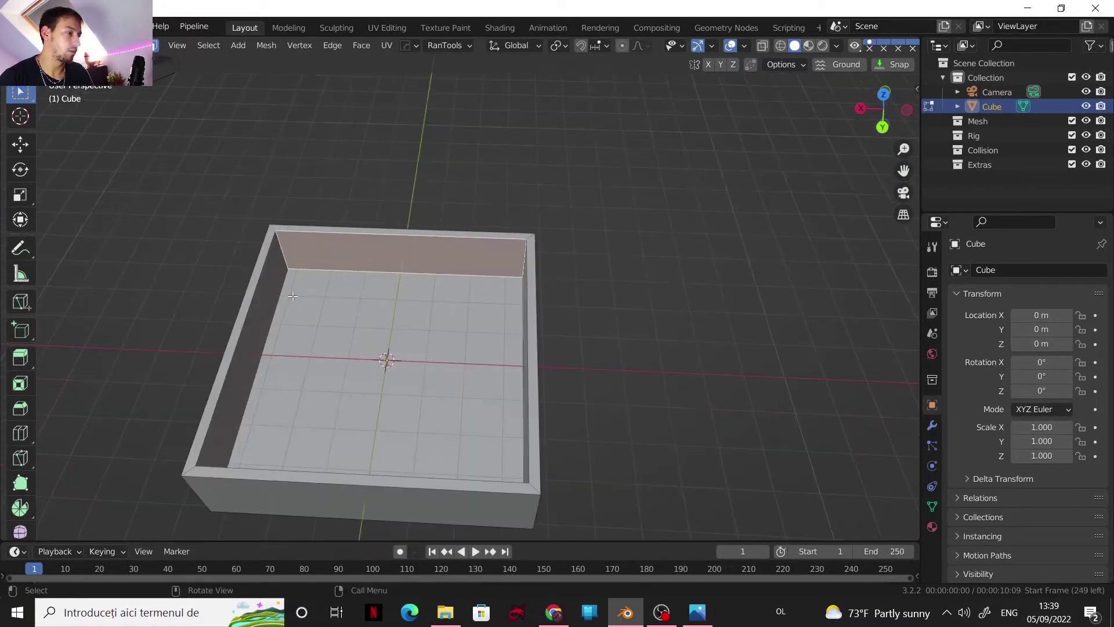
pyautogui.moveTo(287, 245); pyautogui.dragTo(413, 303, button='middle')
pyautogui.scroll(3, 413, 303)
pyautogui.hotkey('ctrl', 'b')
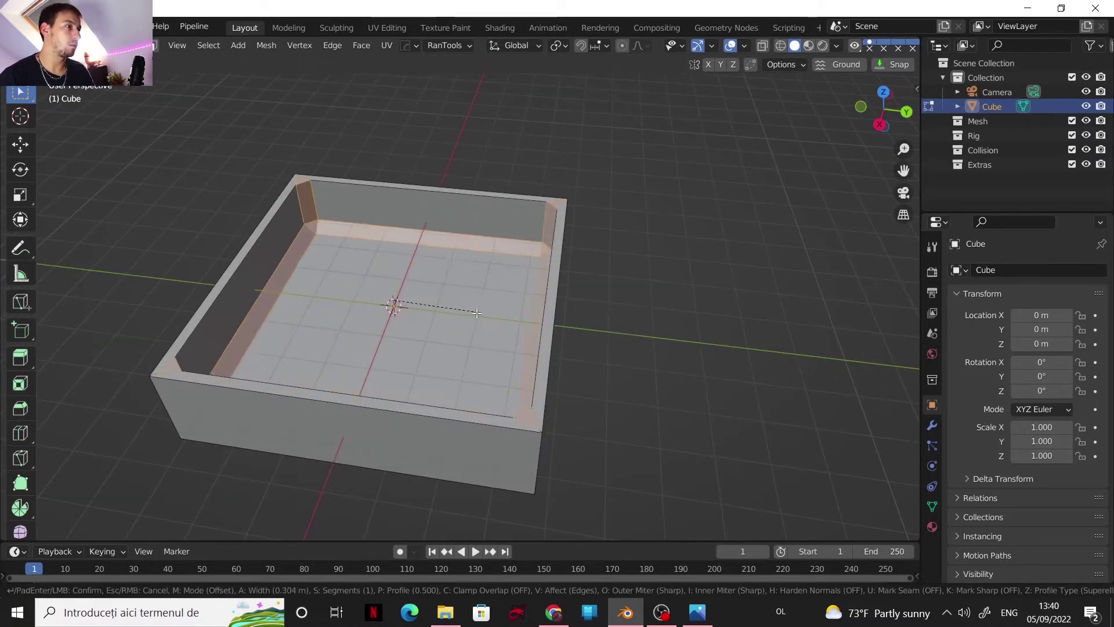
pyautogui.scroll(3, 459, 310)
pyautogui.click(438, 308)
pyautogui.press('Tab')
# - Shade the pool smooth and enable Auto Smooth for its normals
pyautogui.scroll(-4, 439, 308)
pyautogui.rightClick(448, 291)
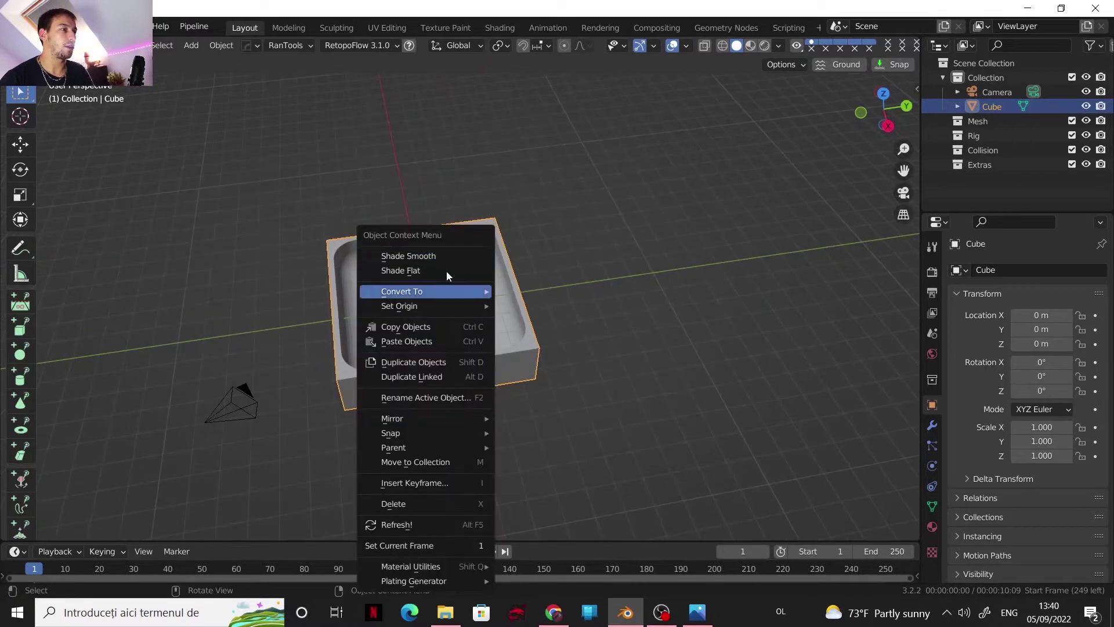
pyautogui.click(444, 255)
pyautogui.click(932, 506)
pyautogui.scroll(-8, 961, 352)
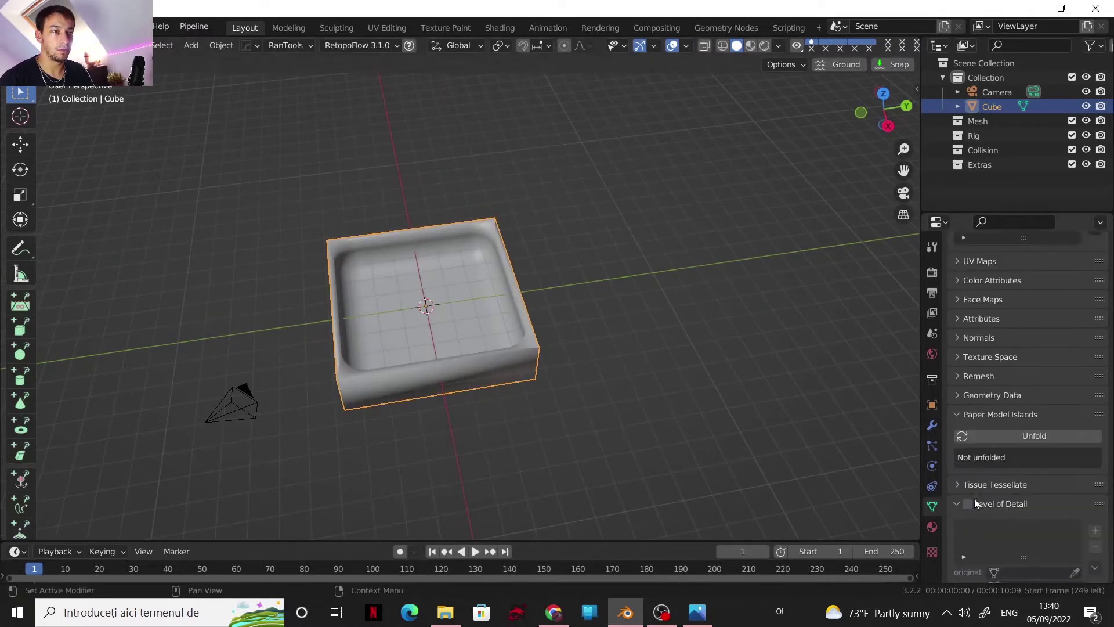
pyautogui.click(959, 317)
pyautogui.click(1013, 336)
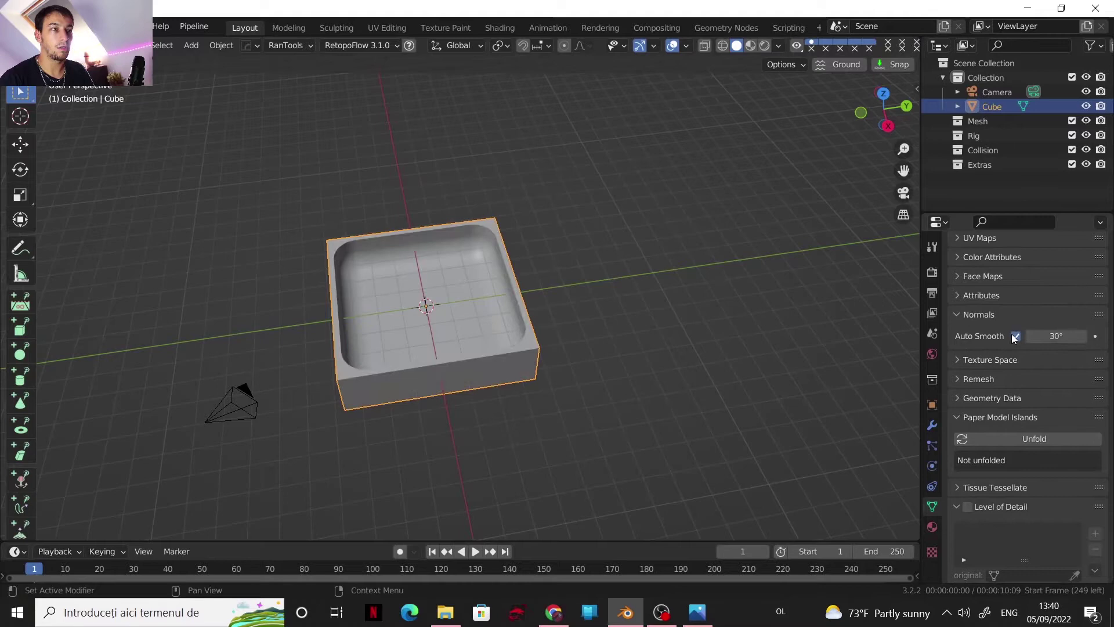
# - Add a plane mesh and scale it up until it spans the pool's opening as the water surface
pyautogui.scroll(4, 464, 322)
pyautogui.moveTo(496, 365); pyautogui.dragTo(426, 338, button='middle')
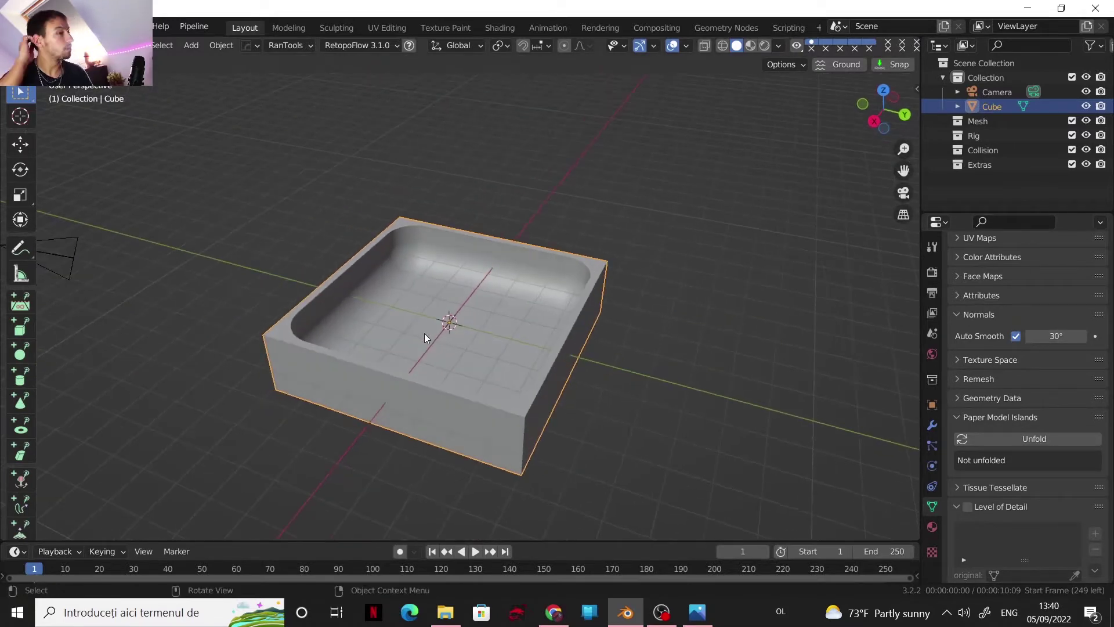
pyautogui.scroll(5, 424, 332)
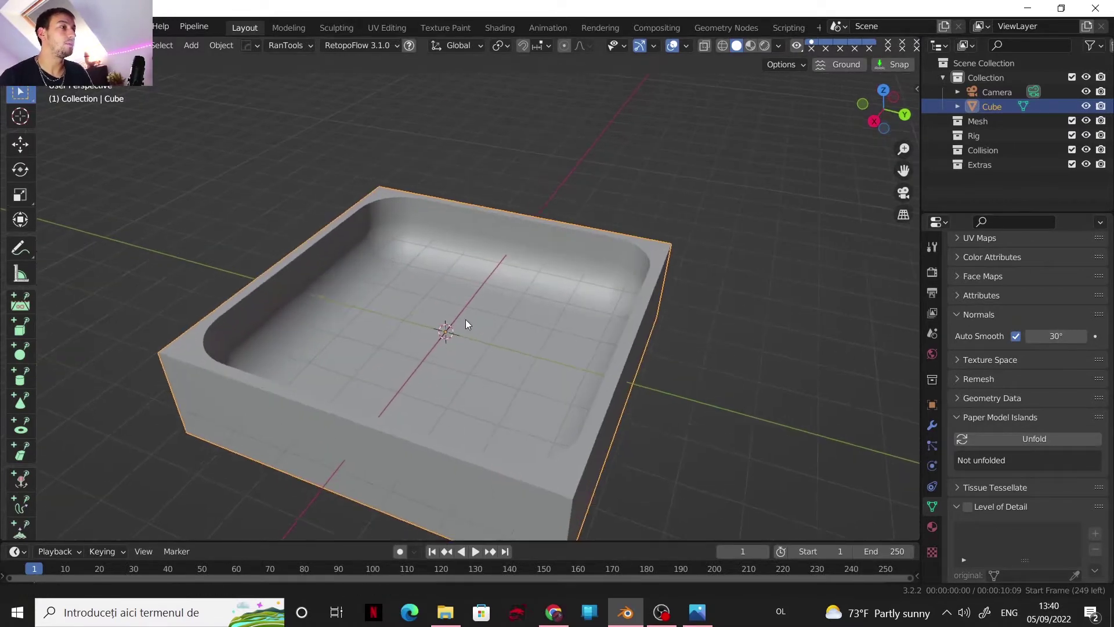
pyautogui.hotkey('shift', 'a')
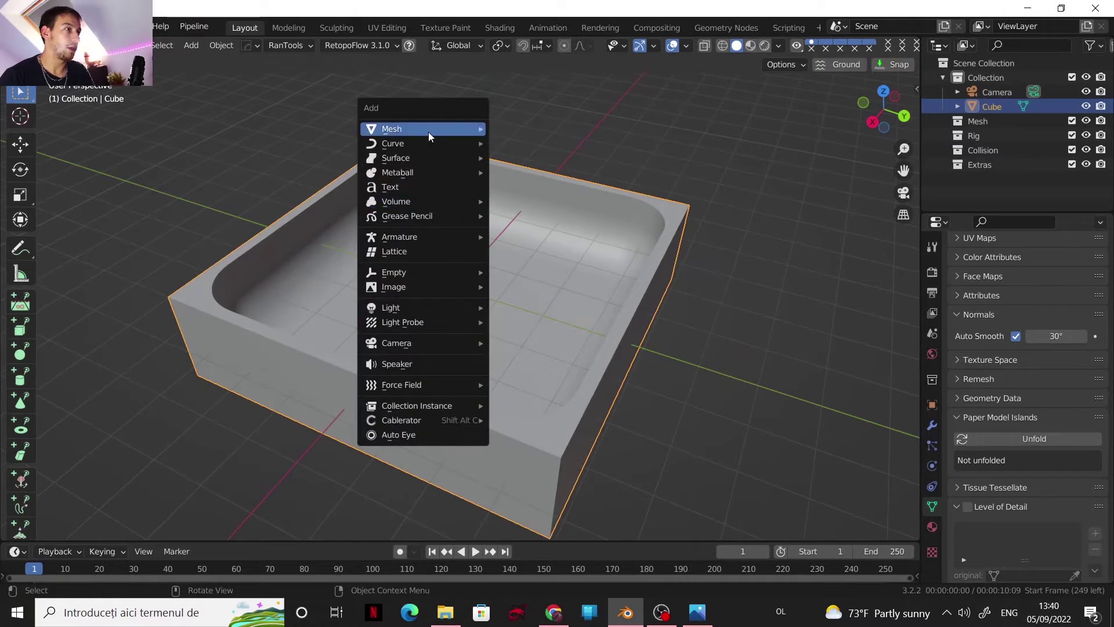
pyautogui.moveTo(429, 130)
pyautogui.click(545, 163)
pyautogui.press('s')
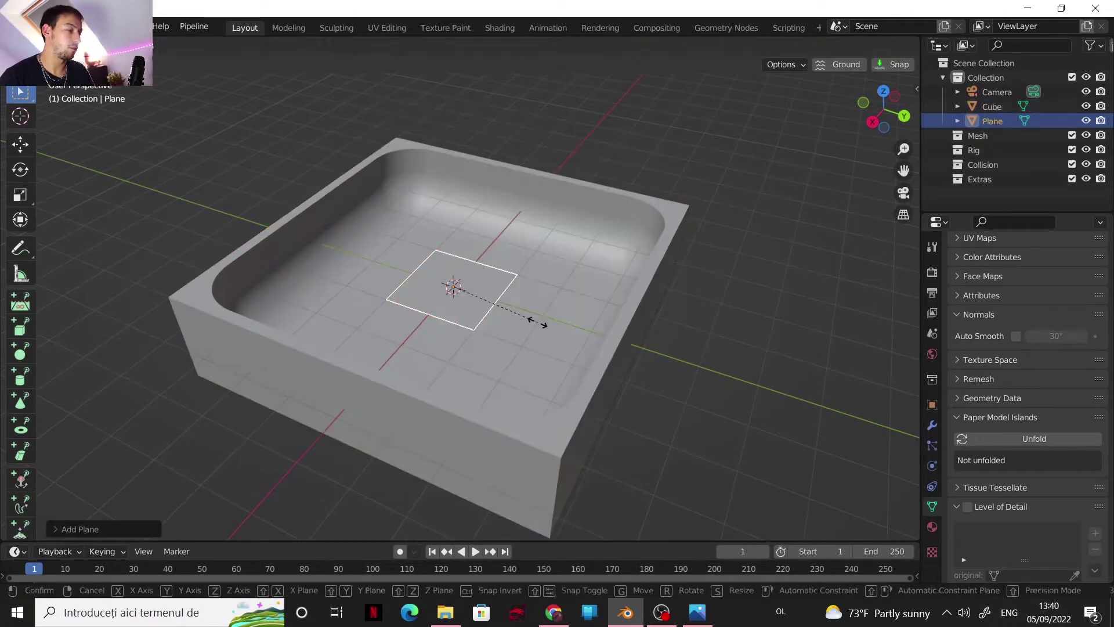
pyautogui.click(777, 332)
# - Raise the water plane along Z to just below the pool's rim
pyautogui.press('g')
pyautogui.press('z')
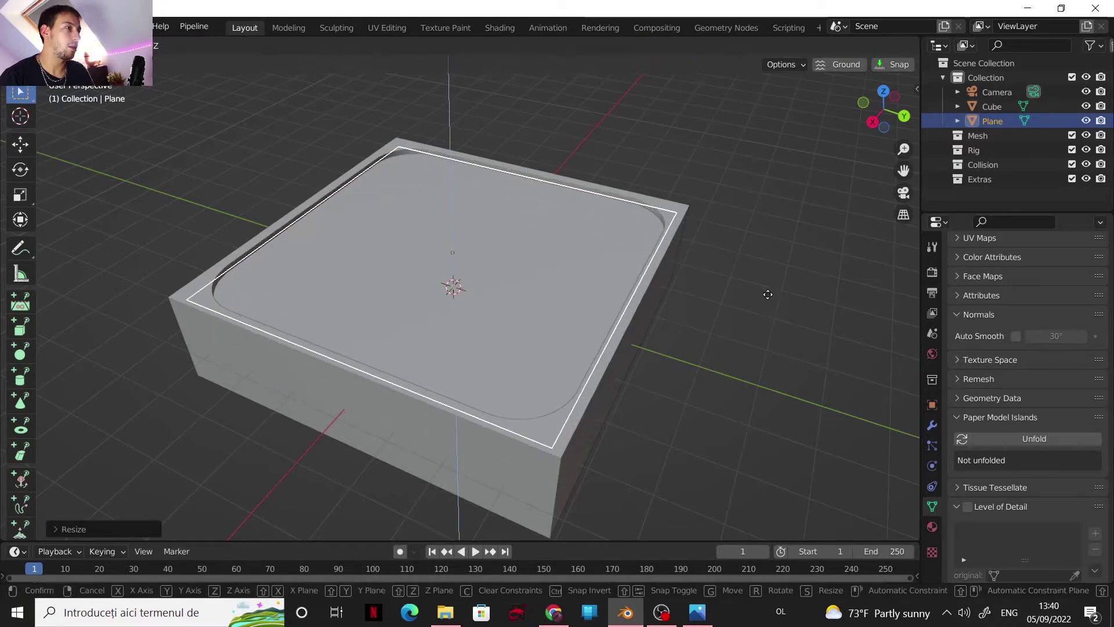
pyautogui.click(743, 314)
pyautogui.moveTo(595, 347); pyautogui.dragTo(616, 356, button='middle')
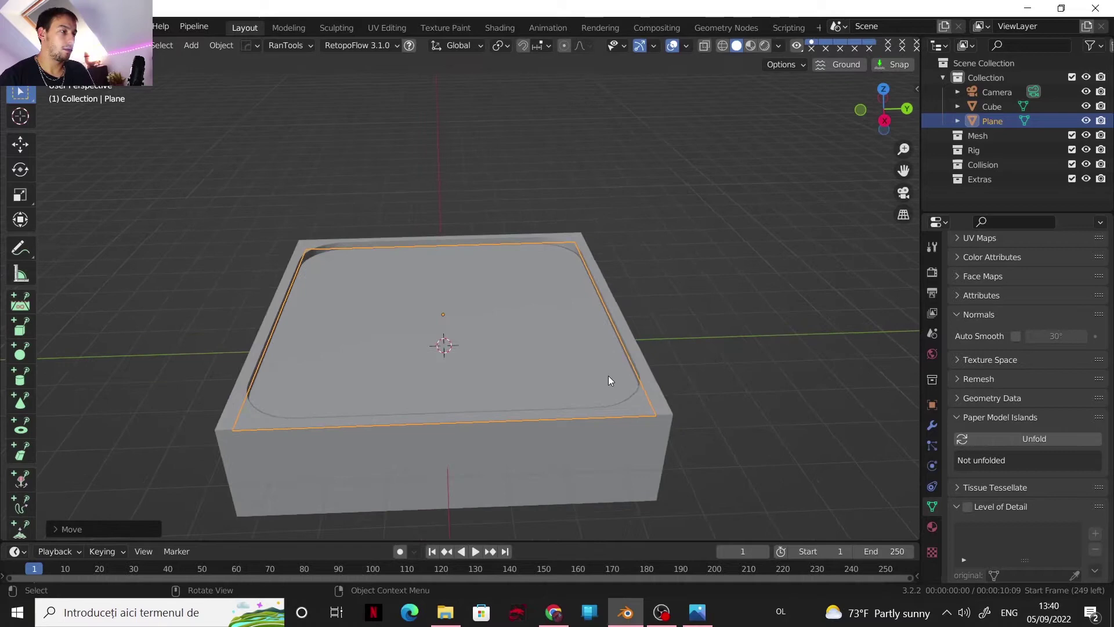
# - Add 21 evenly spaced loop cuts to the water plane in one direction without sliding them
pyautogui.press('Tab')
pyautogui.hotkey('ctrl', 'r')
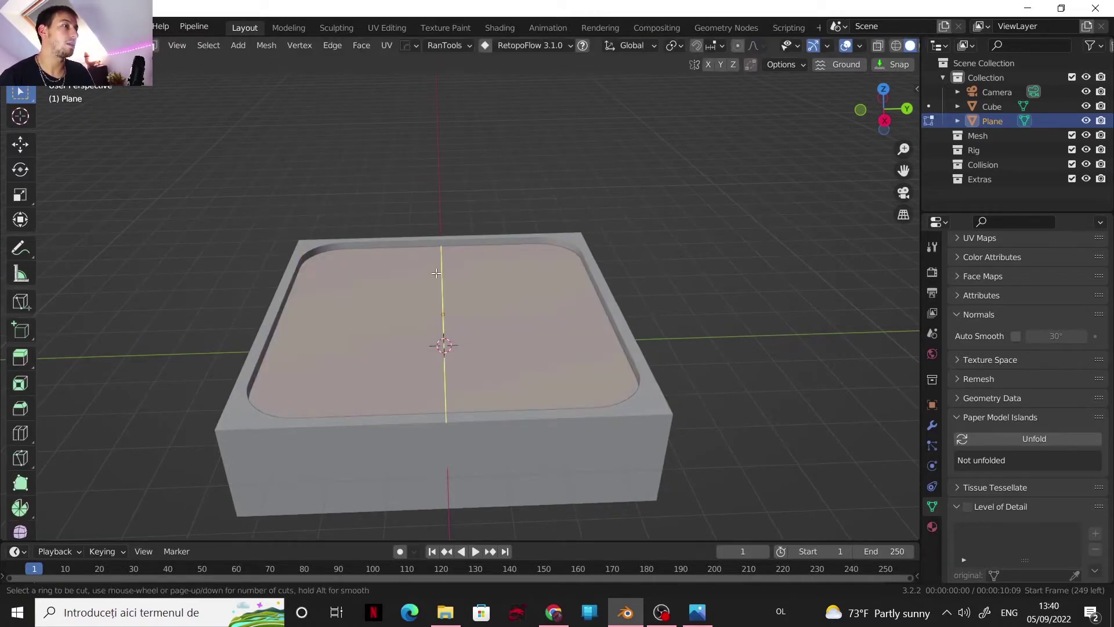
pyautogui.scroll(20, 436, 272)
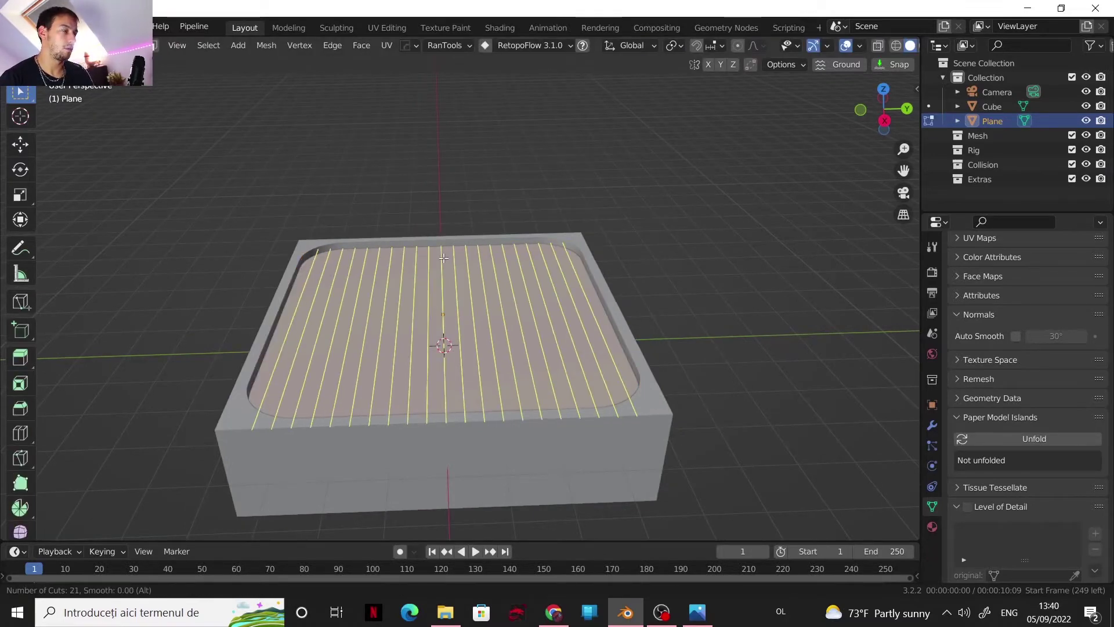
pyautogui.click(443, 257)
pyautogui.rightClick(451, 266)
# - Add 12 evenly spaced loop cuts across the water plane in the other direction and return to Object Mode
pyautogui.hotkey('ctrl', 'r')
pyautogui.scroll(11, 580, 311)
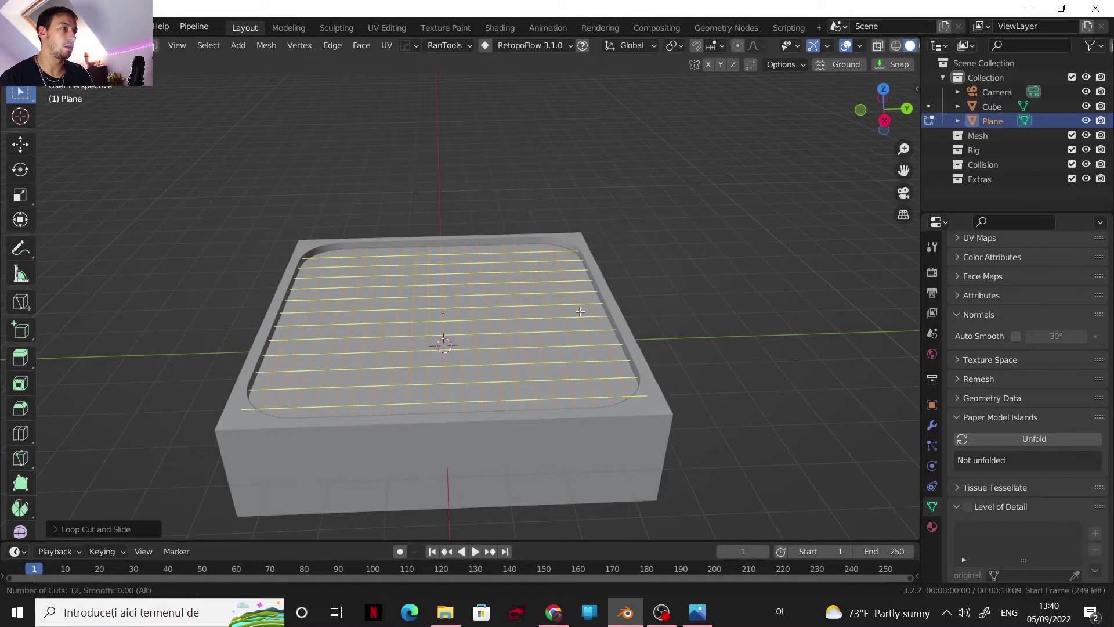
pyautogui.click(579, 312)
pyautogui.rightClick(579, 311)
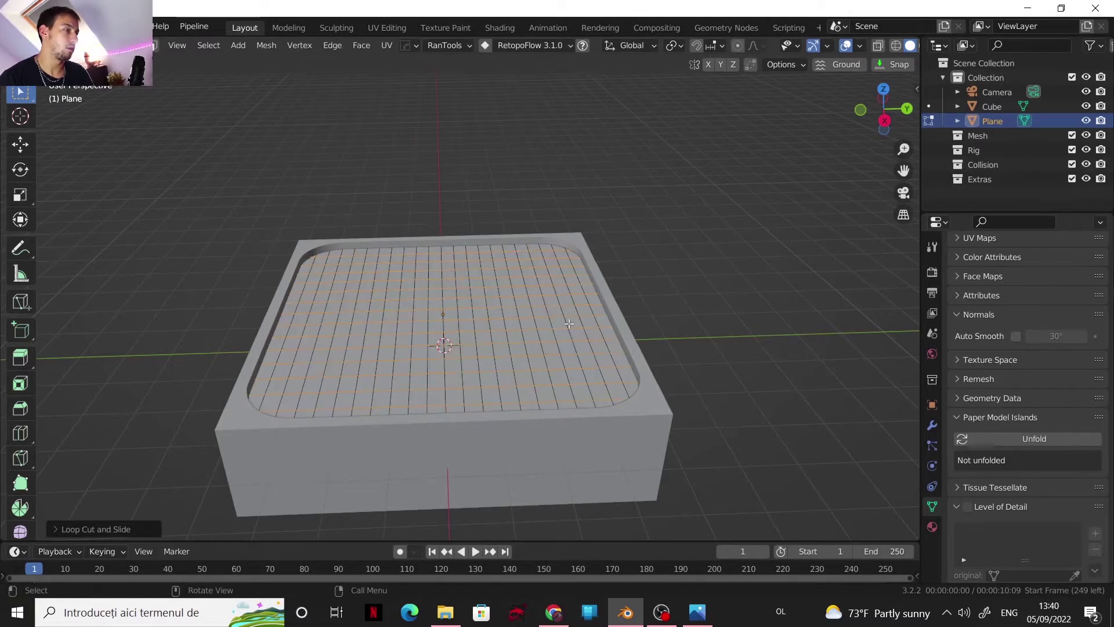
pyautogui.press('Tab')
# - Add an Ocean modifier to the water plane and set its geometry to Displace
pyautogui.moveTo(515, 357); pyautogui.dragTo(681, 347, button='middle')
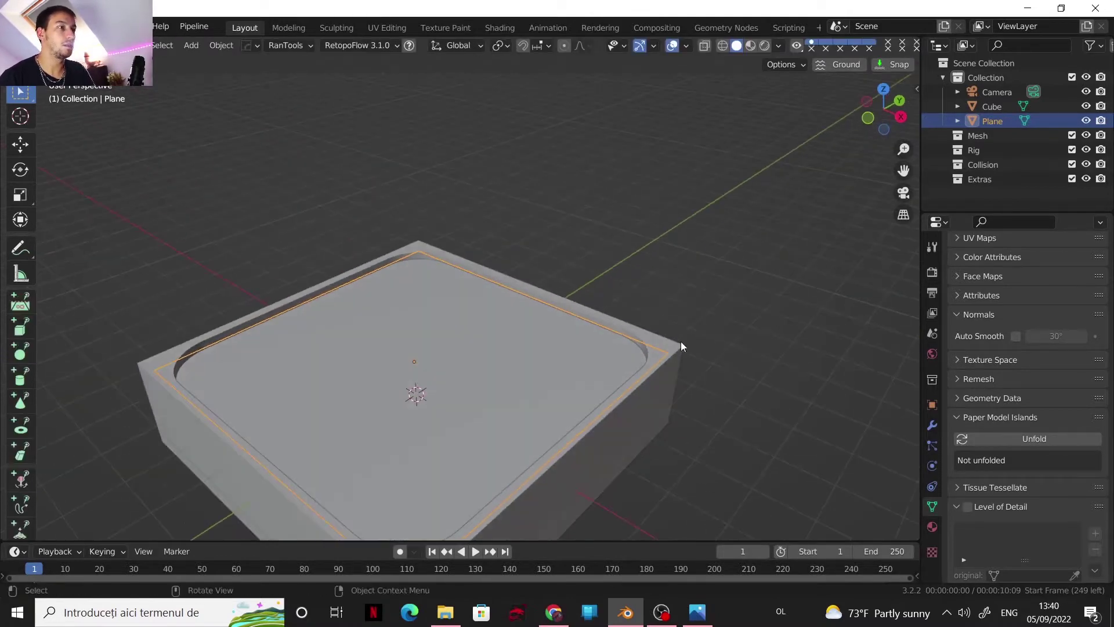
pyautogui.click(927, 421)
pyautogui.click(975, 270)
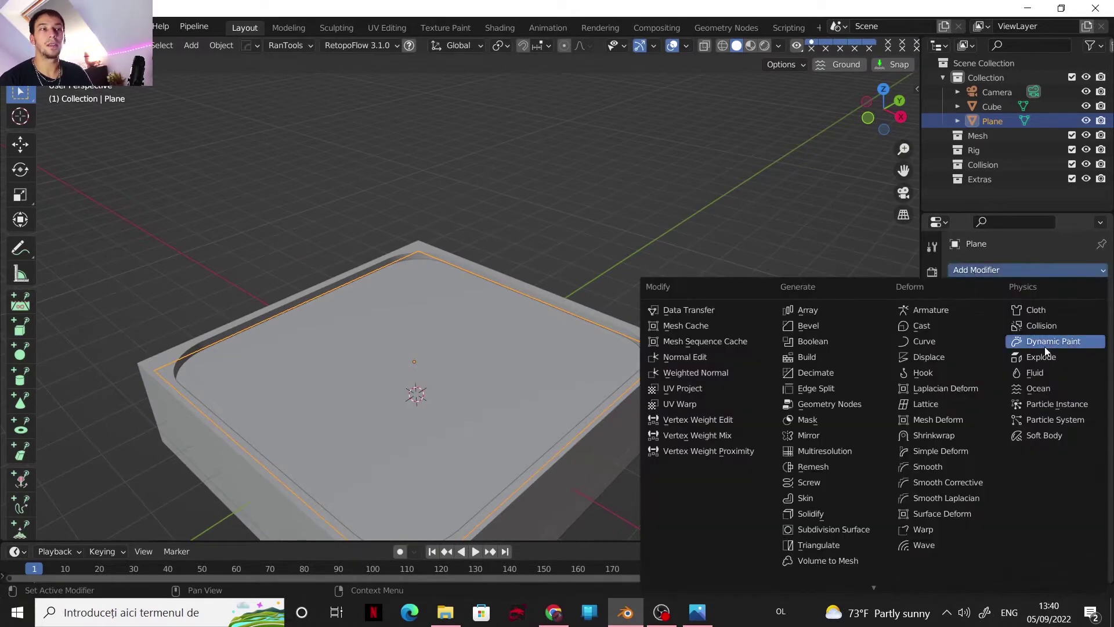
pyautogui.click(1040, 386)
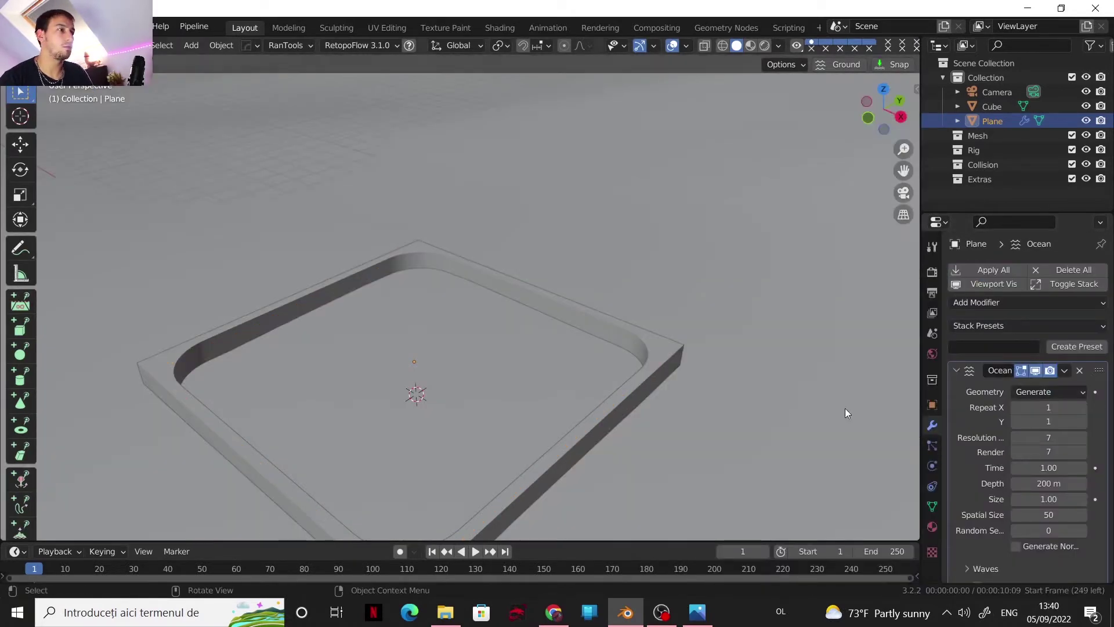
pyautogui.scroll(-6, 557, 363)
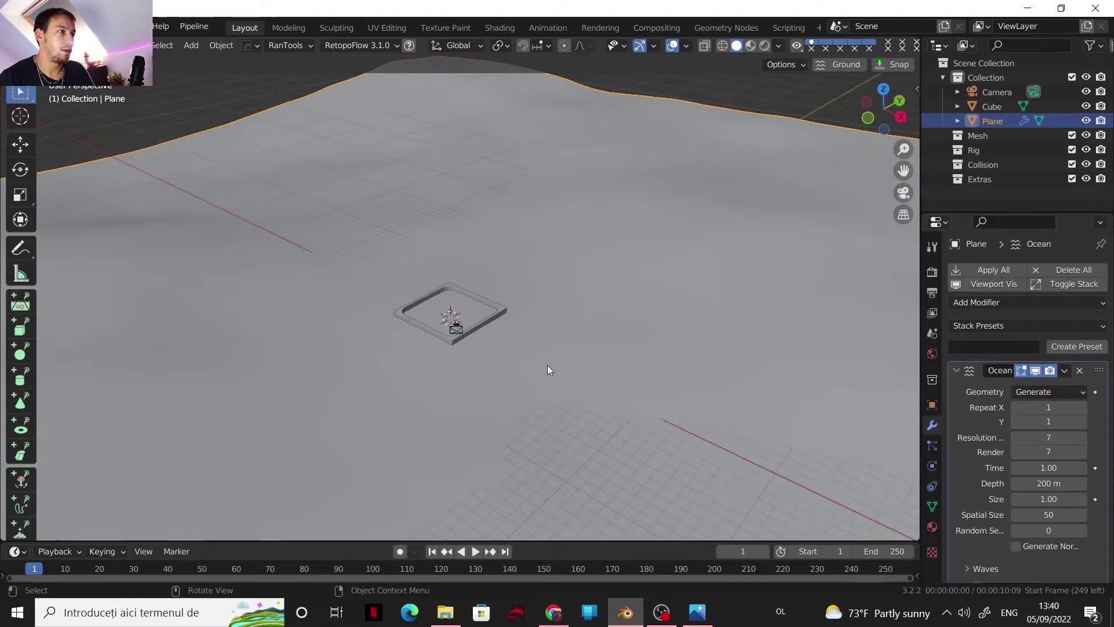
pyautogui.scroll(-3, 548, 370)
pyautogui.click(1045, 393)
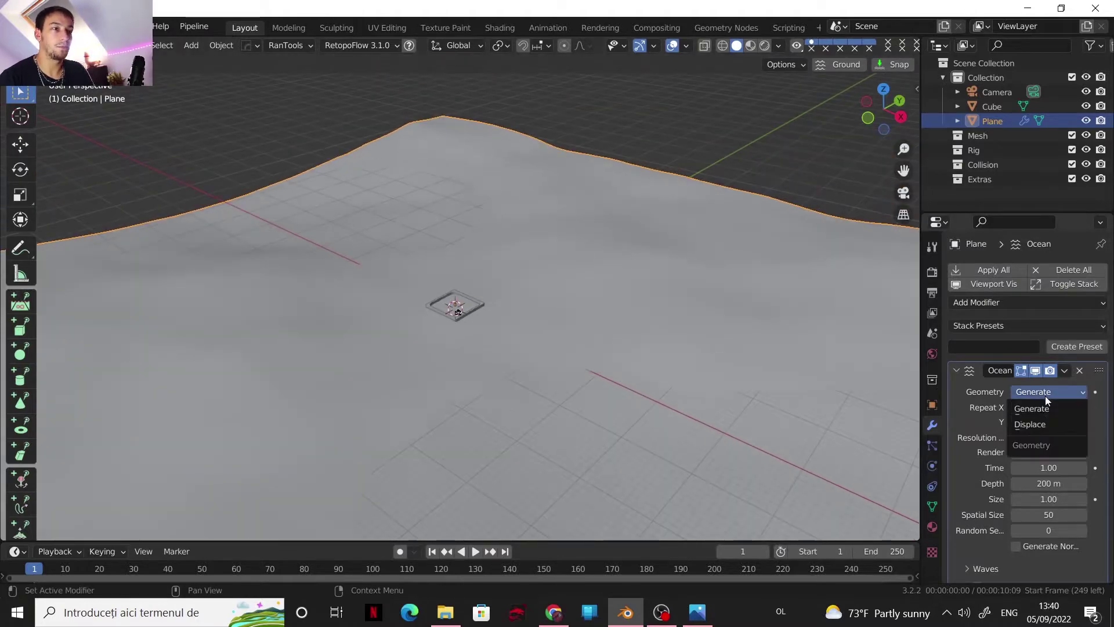
pyautogui.click(1036, 419)
# - Set the Ocean modifier's viewport and render resolution to 12
pyautogui.scroll(8, 581, 342)
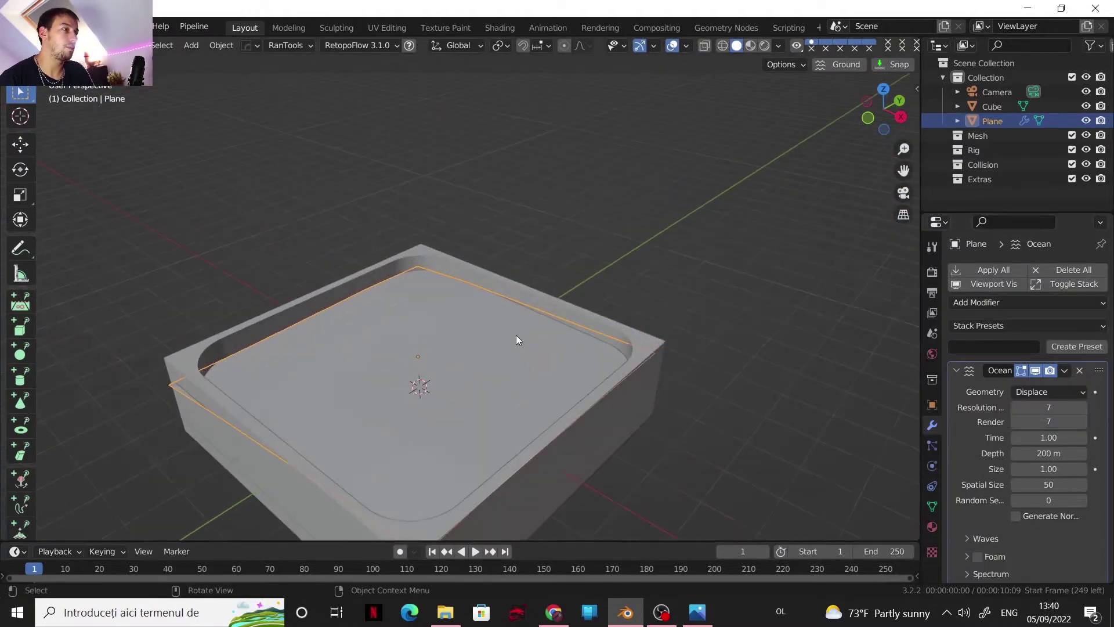
pyautogui.moveTo(517, 336); pyautogui.dragTo(427, 344, button='middle')
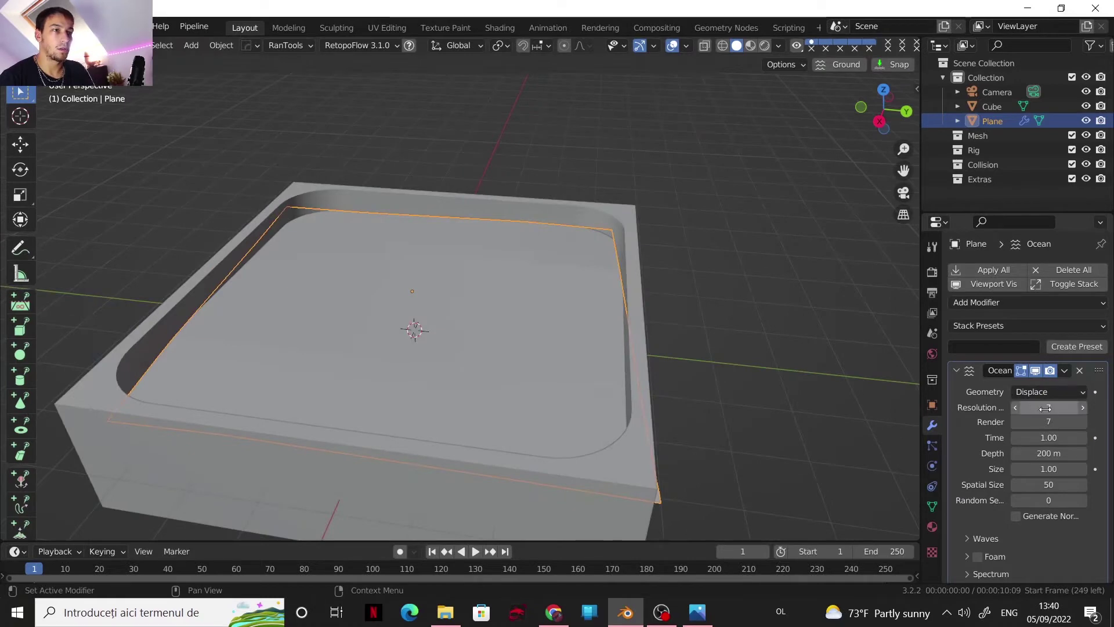
pyautogui.moveTo(1046, 408); pyautogui.dragTo(1062, 422)
pyautogui.rightClick(504, 255)
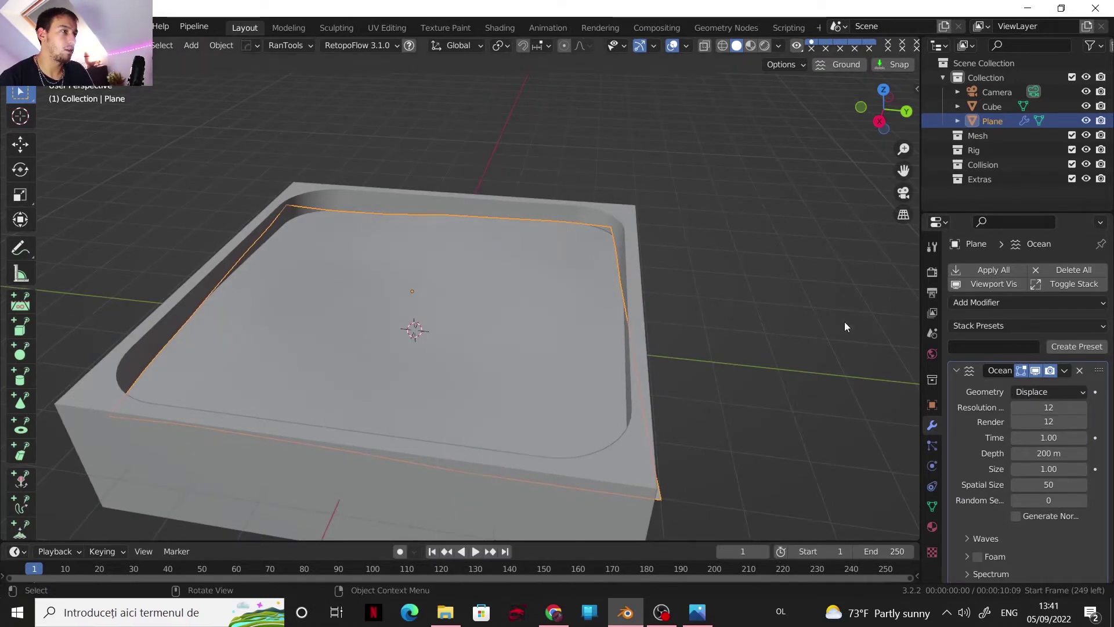
# - Add a Subdivision Surface modifier to the water plane, move it above Ocean, and set its viewport level to 2
pyautogui.click(993, 313)
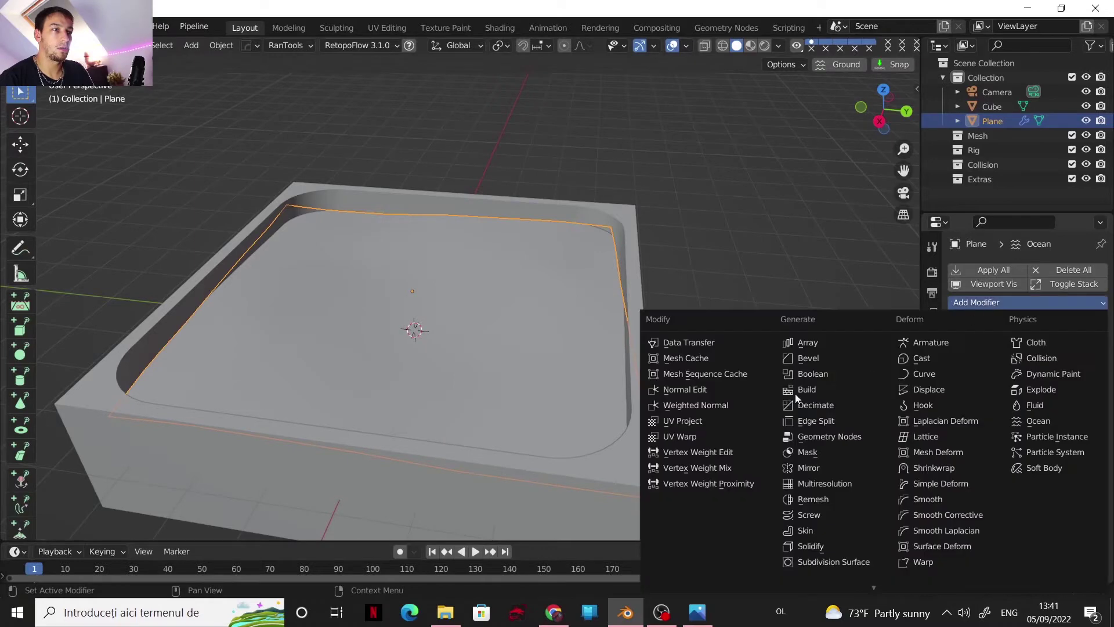
pyautogui.click(820, 560)
pyautogui.scroll(-4, 1022, 452)
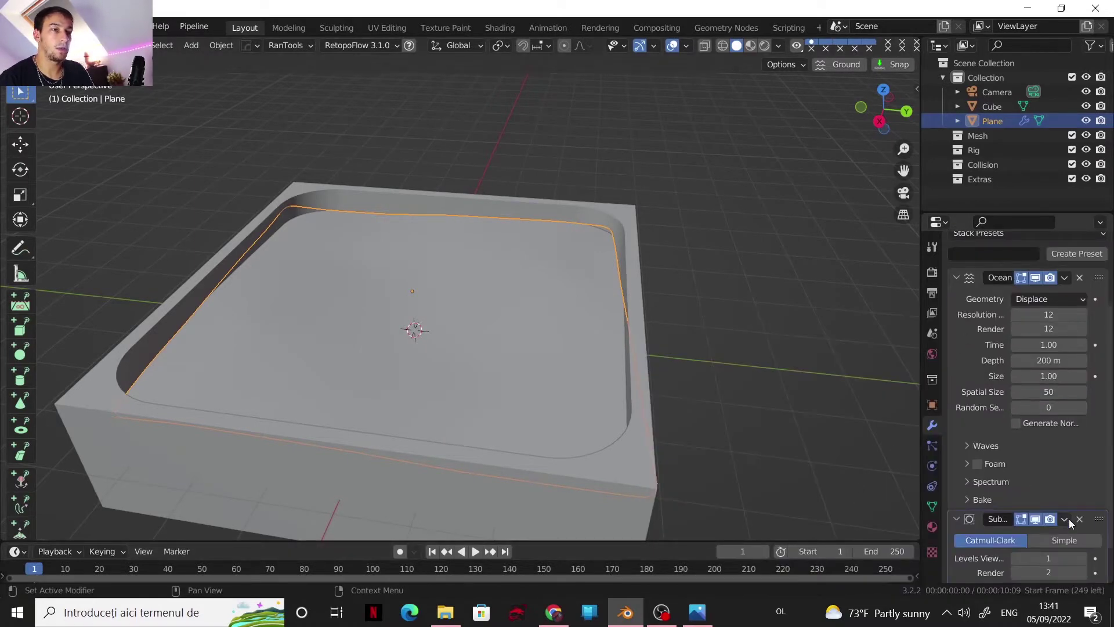
pyautogui.click(1066, 520)
pyautogui.click(1017, 451)
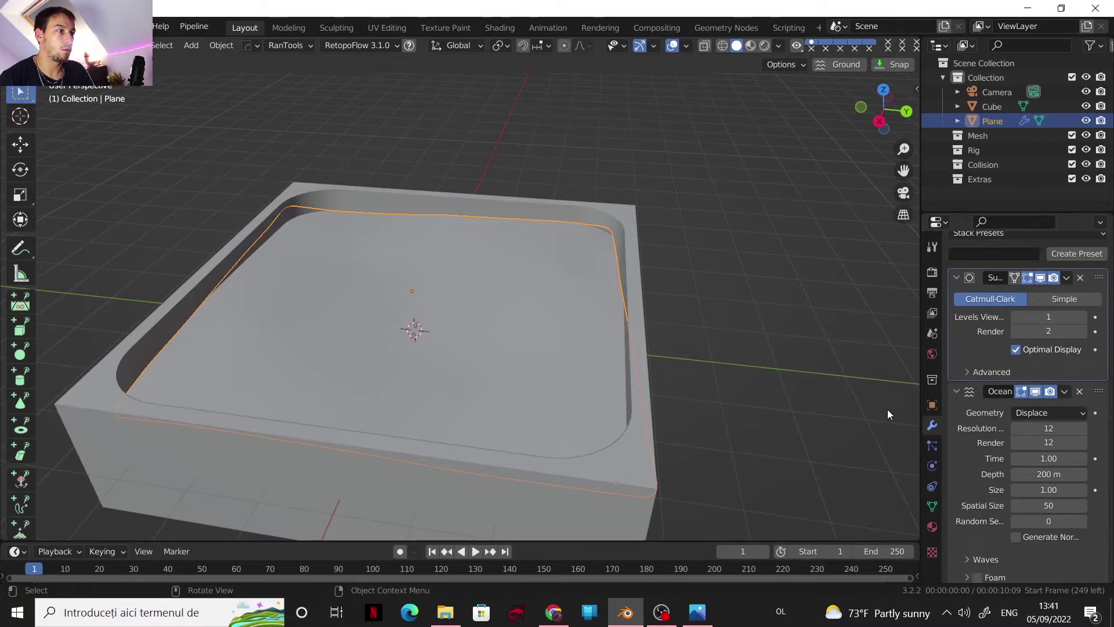
pyautogui.click(1083, 317)
# - Set the Ocean modifier's Size to 0.21 and Spatial Size to 26, checking the water from the top view
pyautogui.scroll(-2, 1039, 451)
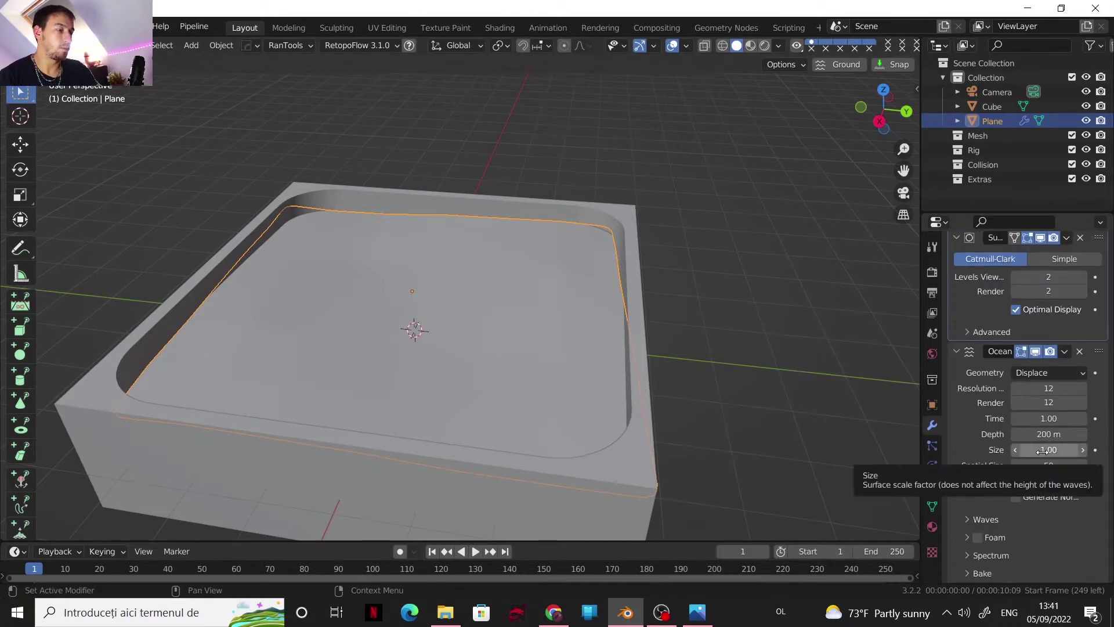
pyautogui.moveTo(499, 325)
pyautogui.mouseDown(button='middle')
pyautogui.moveTo(471, 322)
pyautogui.moveTo(461, 287)
pyautogui.moveTo(485, 321)
pyautogui.mouseUp(button='middle')
pyautogui.moveTo(1061, 450); pyautogui.dragTo(1012, 460)
pyautogui.press('KP_7')
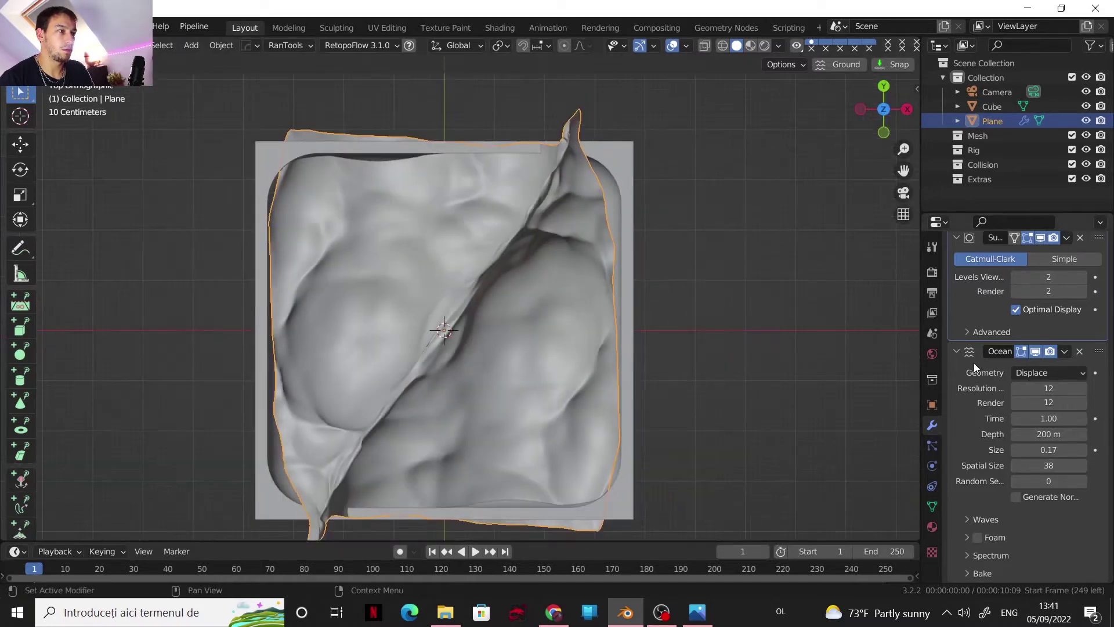
pyautogui.click(1016, 465)
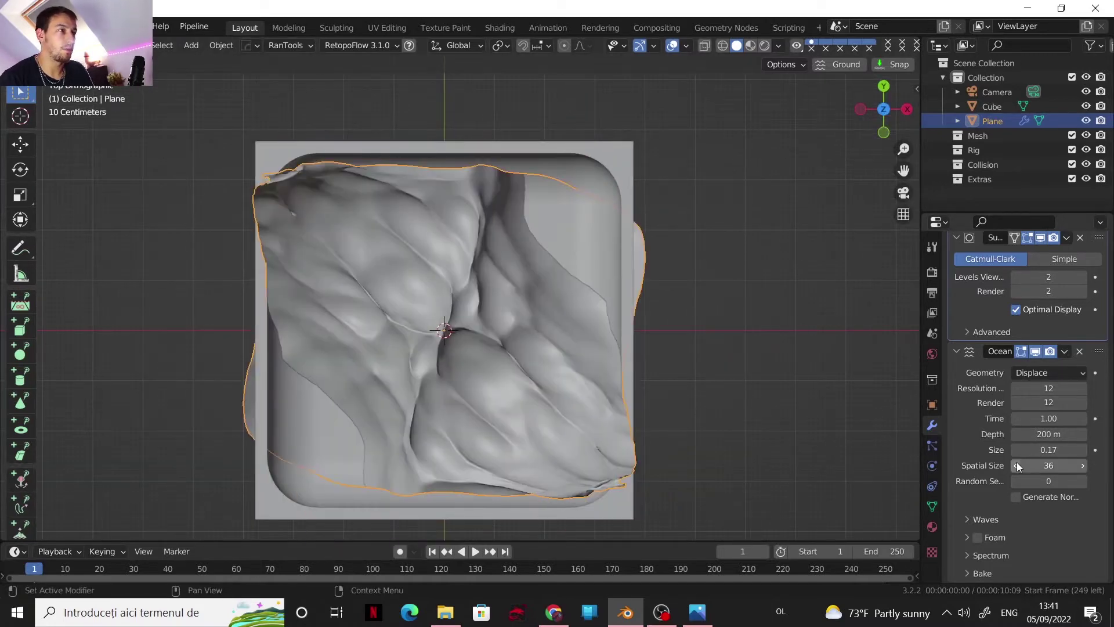
pyautogui.click(1017, 465)
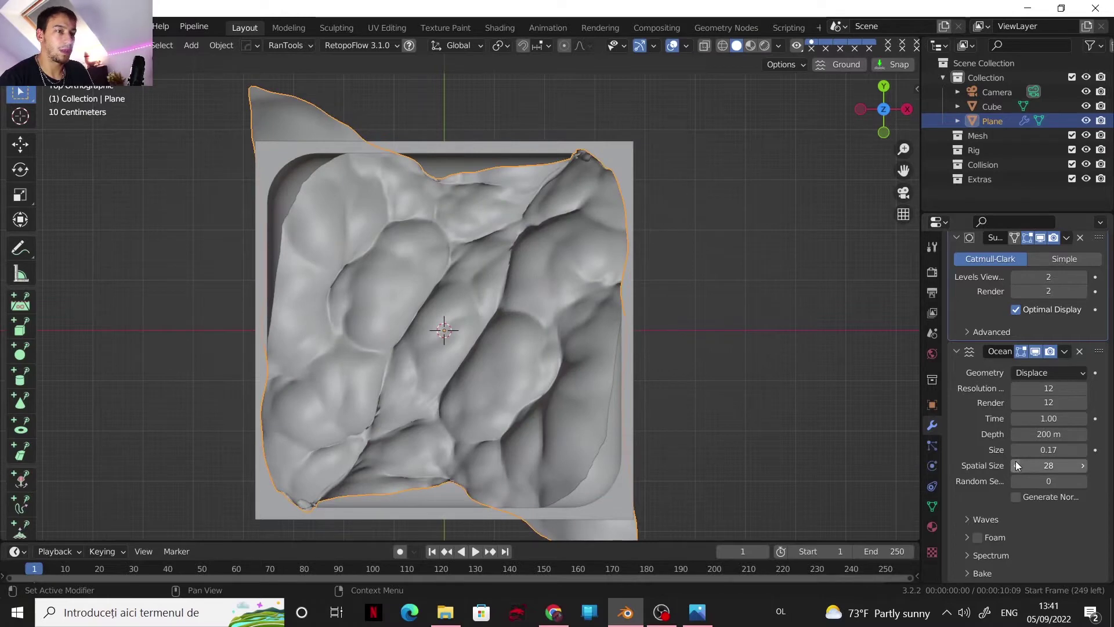
pyautogui.click(1017, 462)
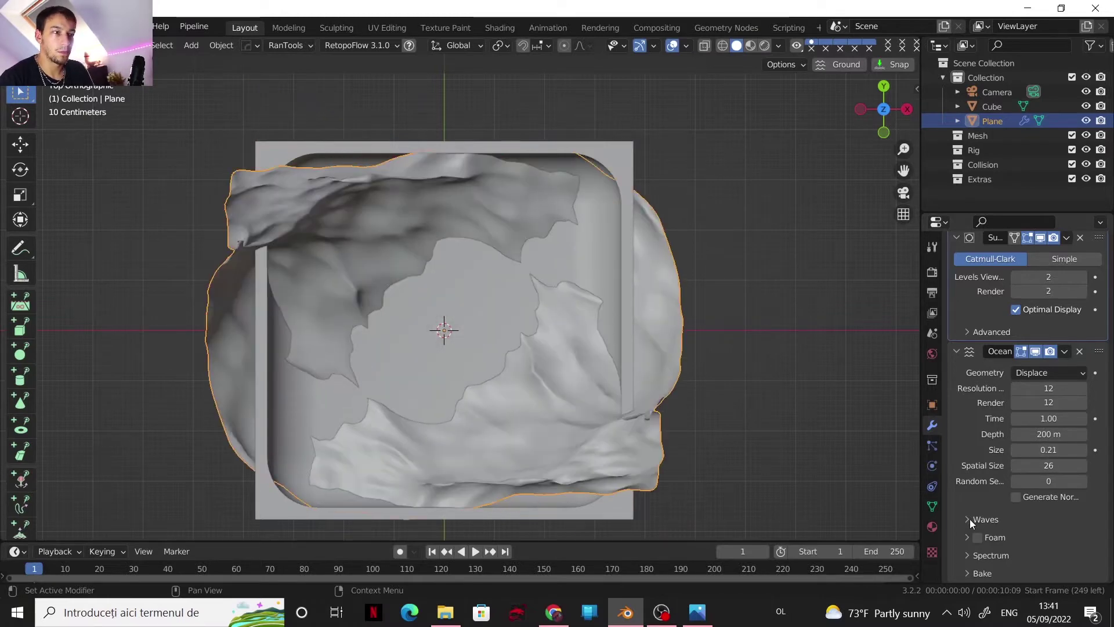
# - Set the Ocean modifier's wave Scale to 0.2 and Choppiness to 1.06
pyautogui.click(970, 518)
pyautogui.scroll(-2, 984, 513)
pyautogui.moveTo(1037, 494); pyautogui.dragTo(1010, 494)
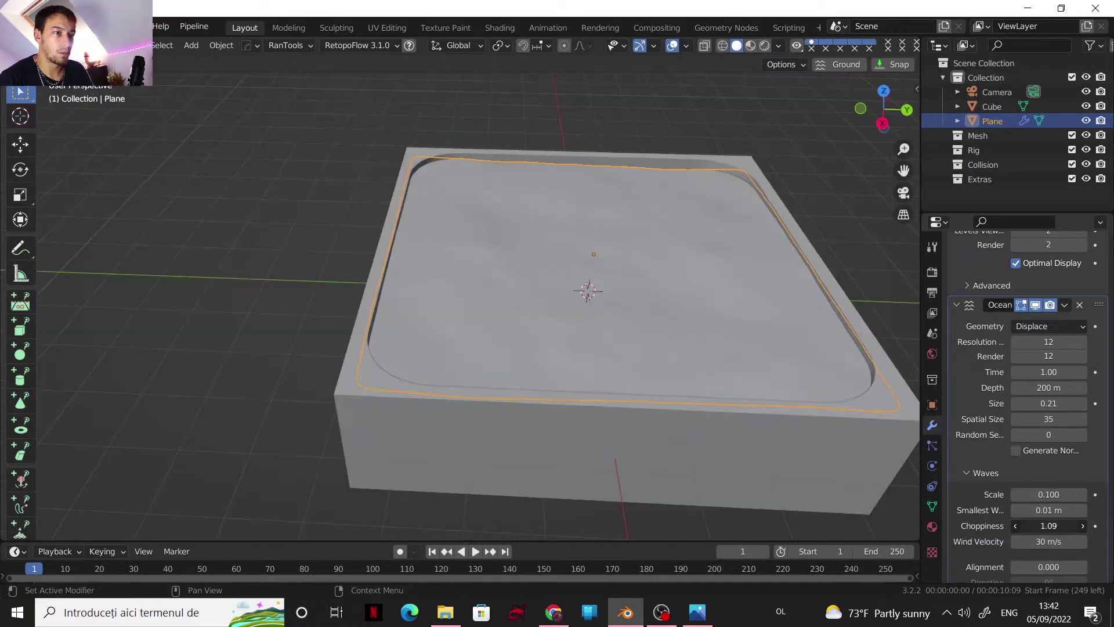
pyautogui.moveTo(1048, 526)
pyautogui.mouseDown()
pyautogui.moveTo(1059, 525)
pyautogui.moveTo(1043, 526)
pyautogui.moveTo(1053, 494)
pyautogui.moveTo(1049, 510)
pyautogui.mouseUp()
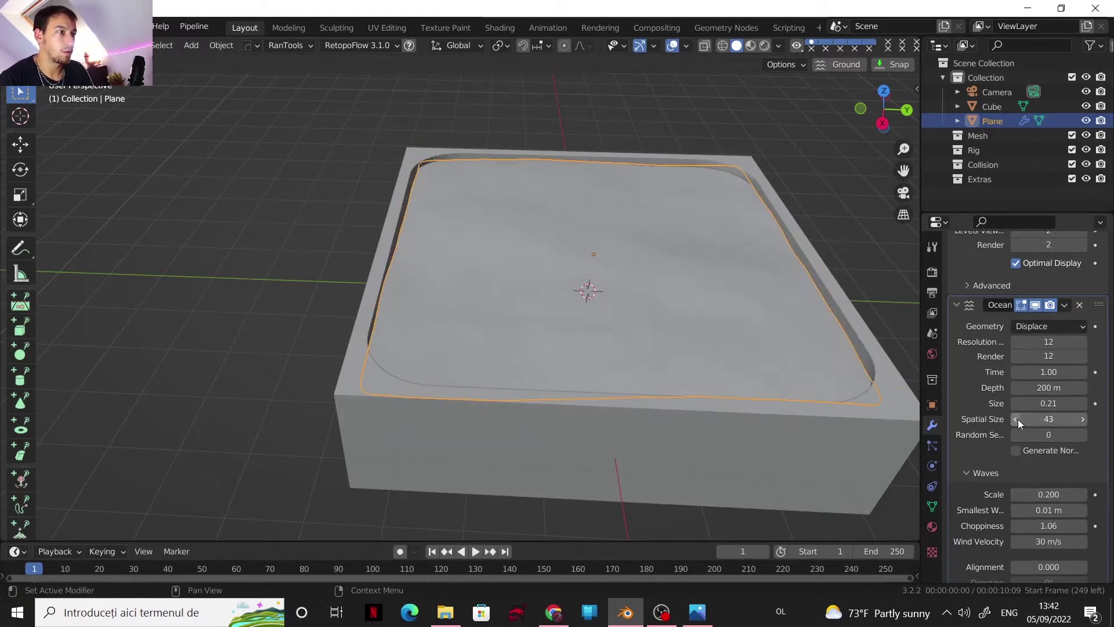
# - Set the Ocean modifier's Spatial Size to 35
pyautogui.moveTo(1018, 419); pyautogui.dragTo(1032, 419)
pyautogui.click(1018, 419)
pyautogui.click(1017, 419)
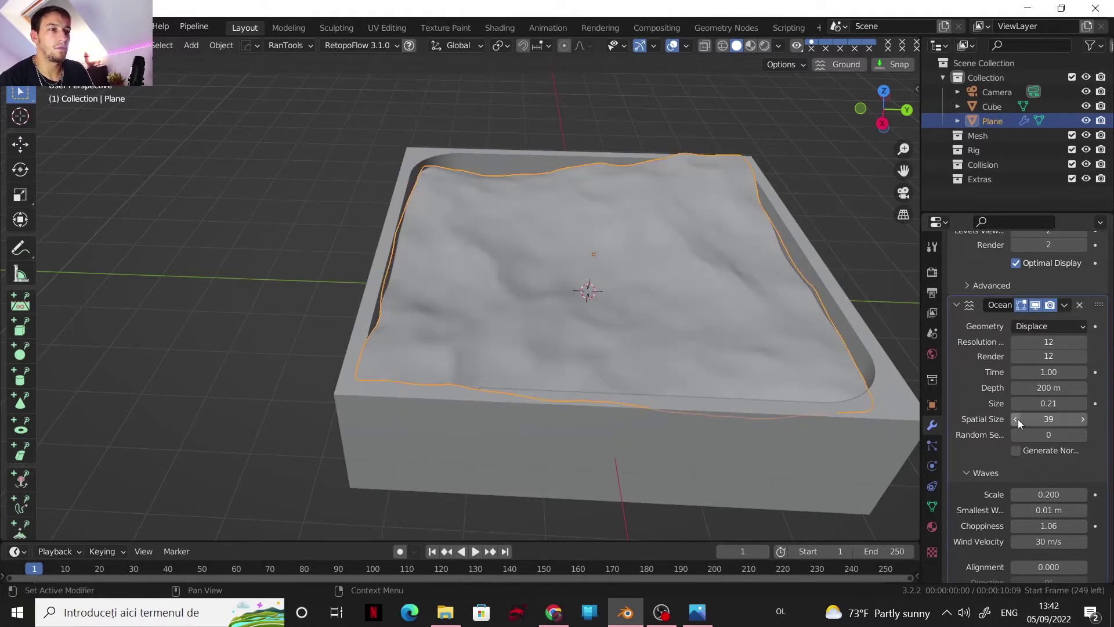
pyautogui.click(1018, 419)
pyautogui.click(1018, 419)
pyautogui.click(1018, 419)
pyautogui.click(1017, 419)
pyautogui.click(1018, 419)
pyautogui.click(1017, 419)
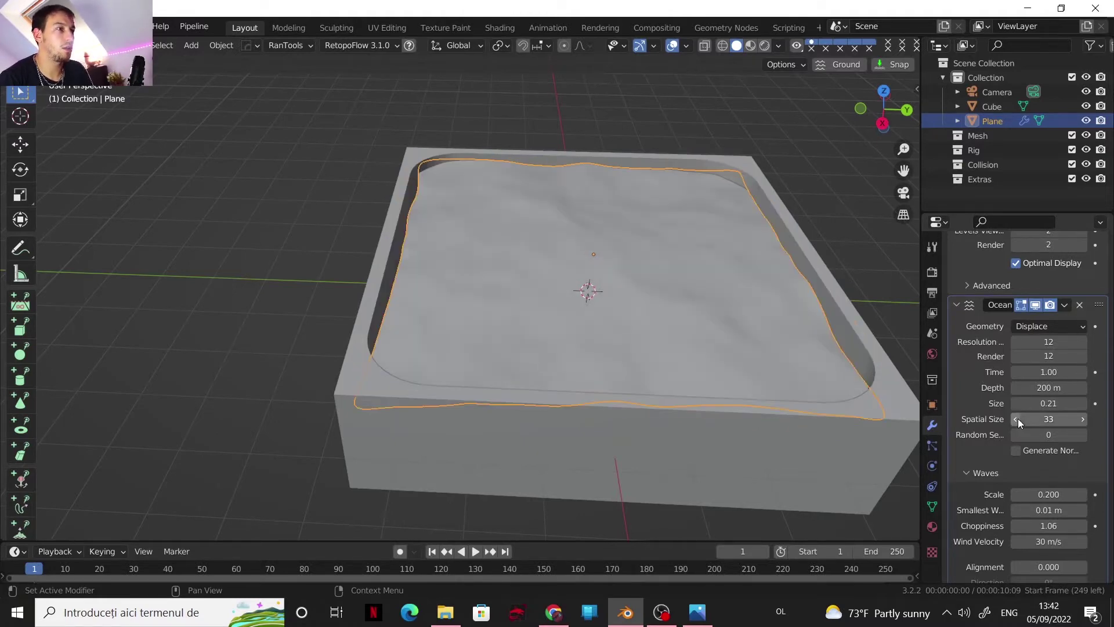
pyautogui.moveTo(1017, 419); pyautogui.dragTo(1025, 419)
# - Lower the water plane slightly and set the Ocean modifier's viewport and render resolution to 15
pyautogui.moveTo(539, 288); pyautogui.dragTo(614, 301, button='middle')
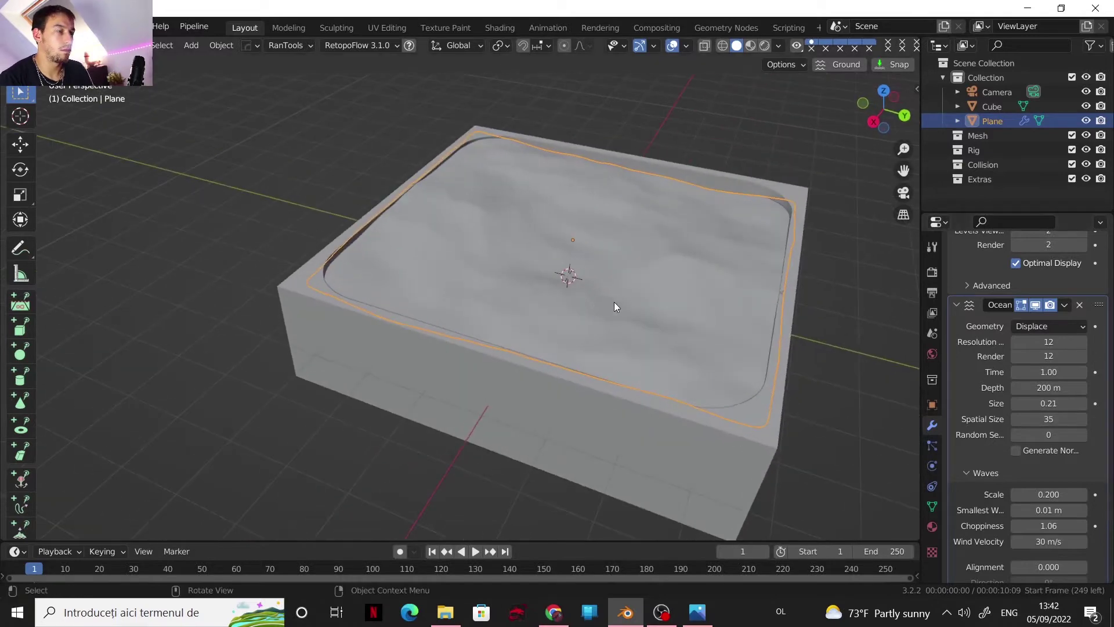
pyautogui.moveTo(615, 306); pyautogui.dragTo(616, 308)
pyautogui.scroll(2, 1081, 371)
pyautogui.moveTo(1044, 388); pyautogui.dragTo(1081, 403)
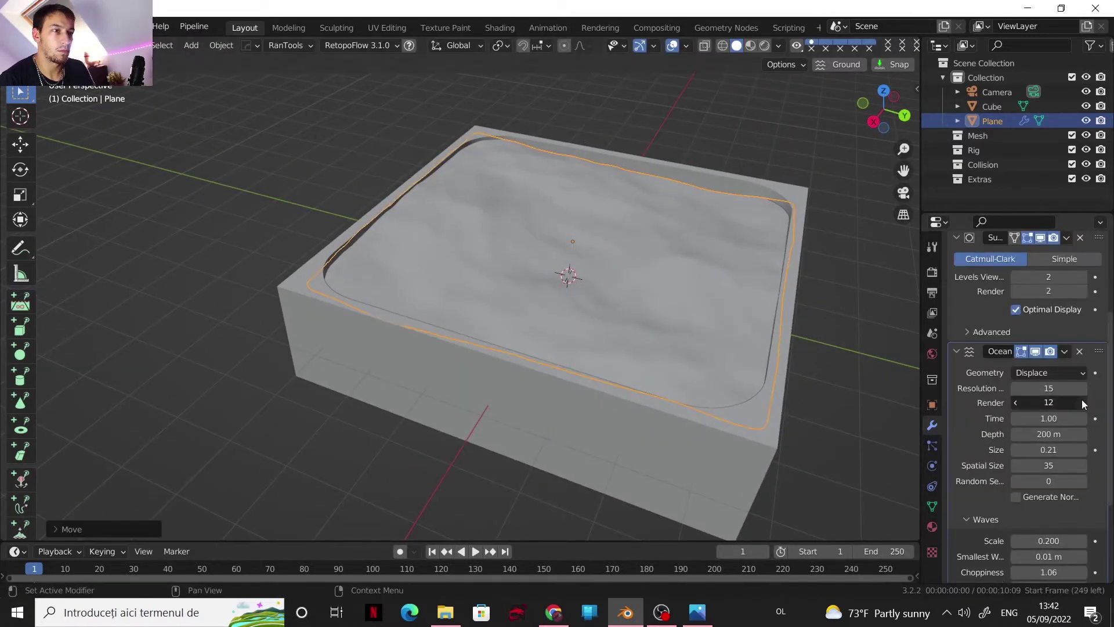
pyautogui.click(1081, 402)
pyautogui.click(1081, 402)
pyautogui.click(1081, 402)
# - Set the water plane's Subdivision Surface levels to 3 for both viewport and render
pyautogui.scroll(5, 1078, 398)
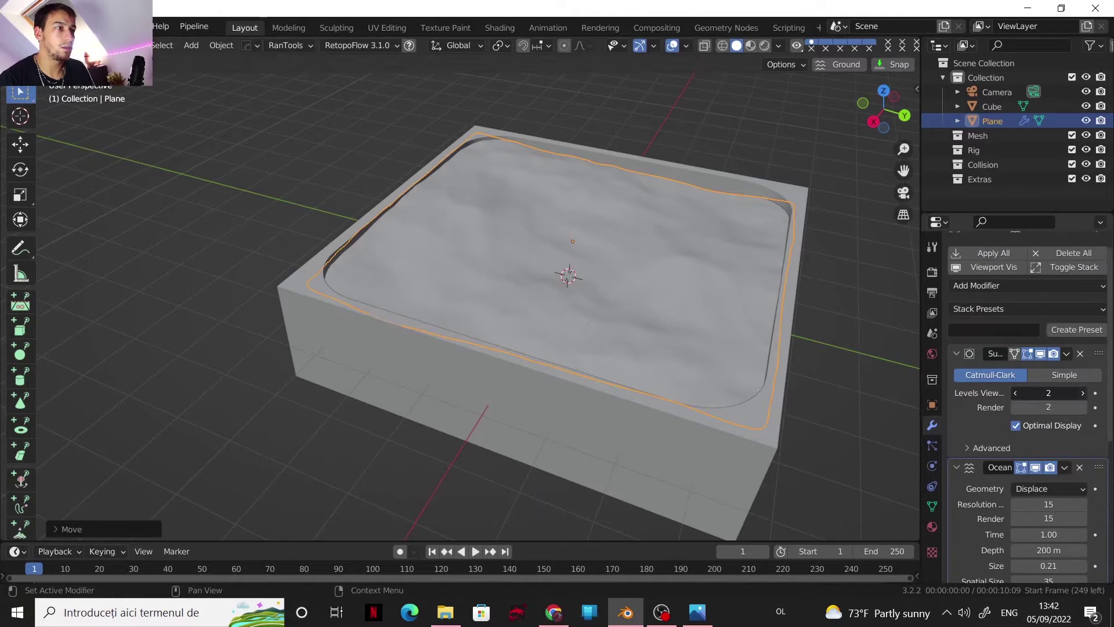
pyautogui.click(1082, 393)
pyautogui.moveTo(813, 302); pyautogui.dragTo(950, 381, button='middle')
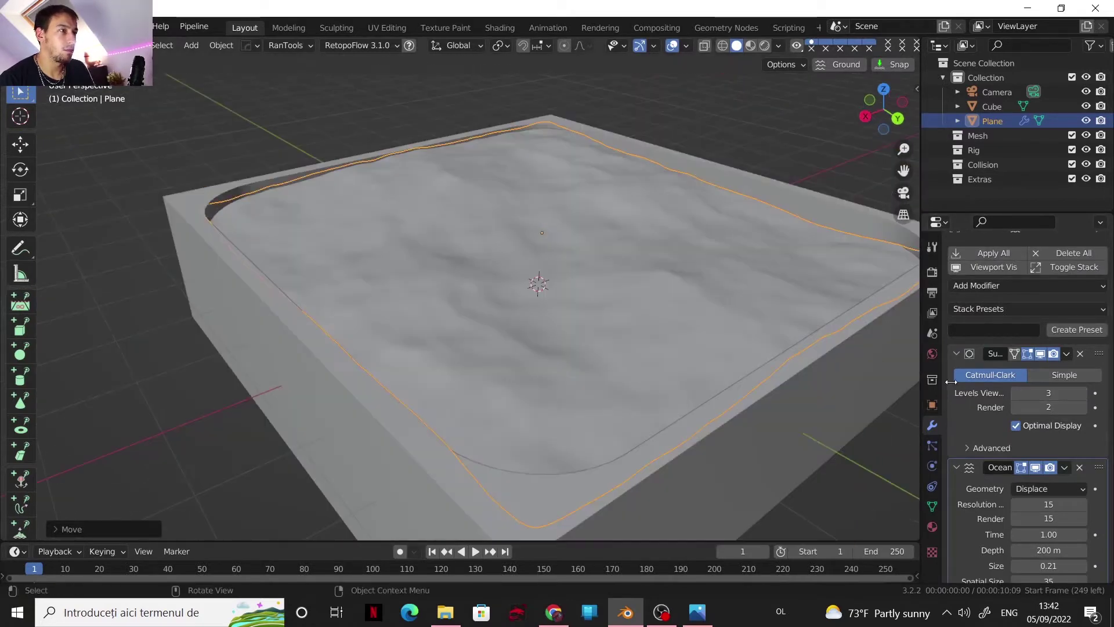
pyautogui.click(1084, 394)
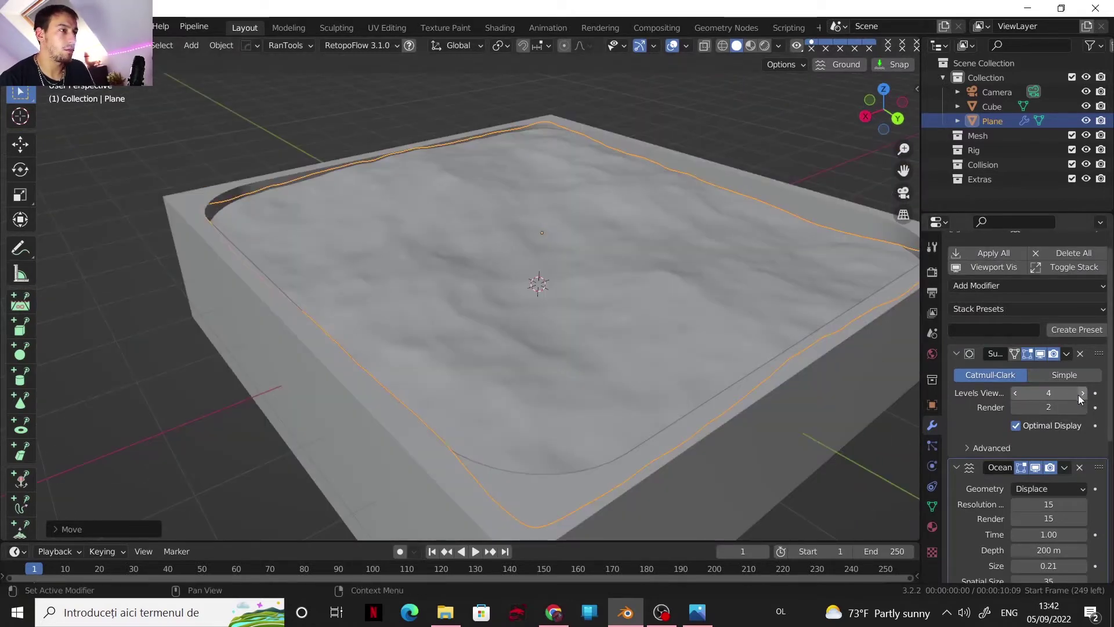
pyautogui.click(1083, 407)
pyautogui.click(1083, 406)
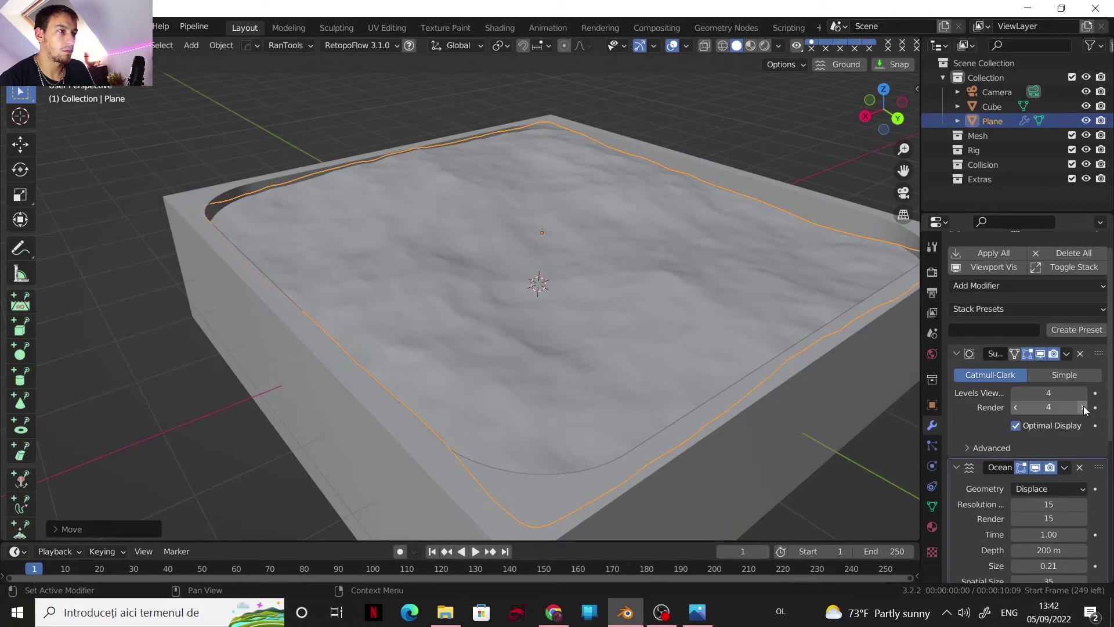
pyautogui.click(1017, 394)
pyautogui.click(1014, 407)
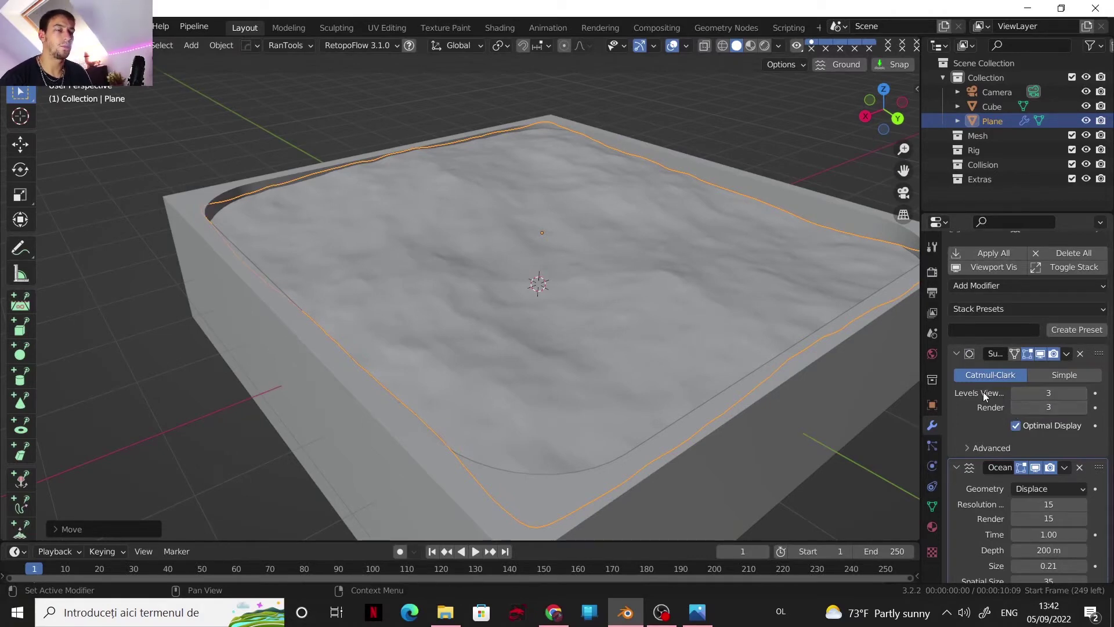
# - Select the pool block and, in Edit Mode, select all the faces of its top rim, including the corners
pyautogui.moveTo(697, 331); pyautogui.dragTo(837, 365, button='middle')
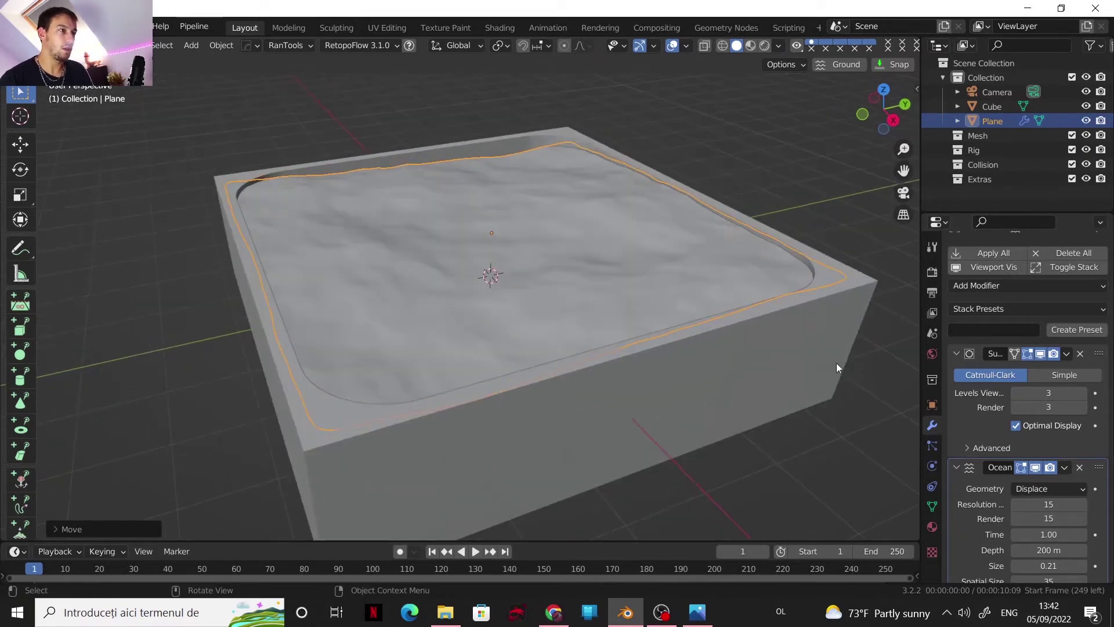
pyautogui.click(931, 527)
pyautogui.click(322, 416)
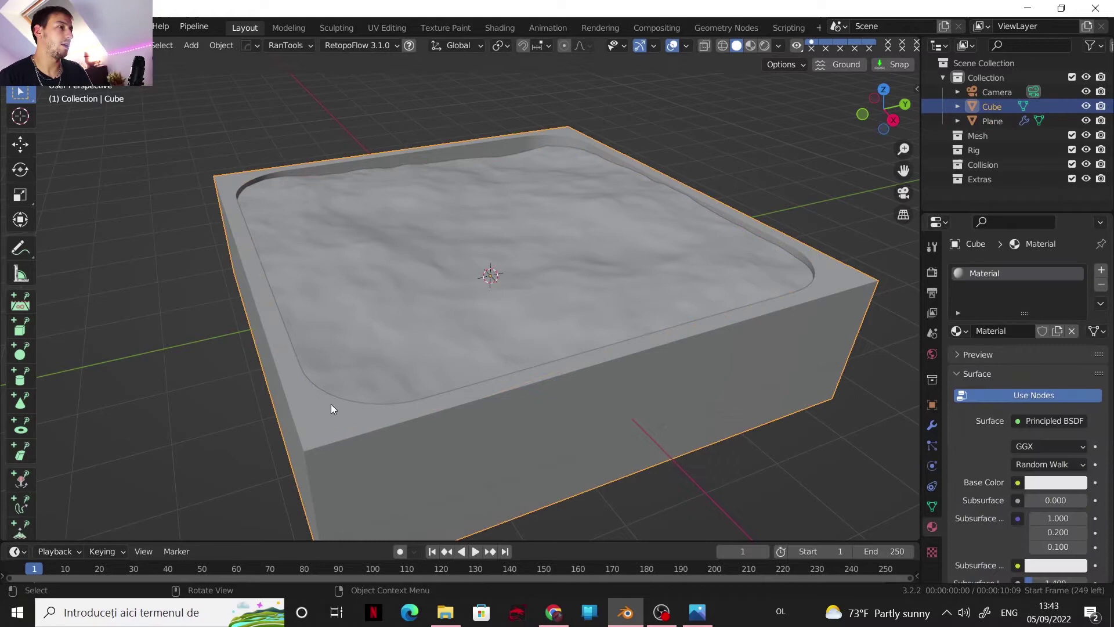
pyautogui.press('Tab')
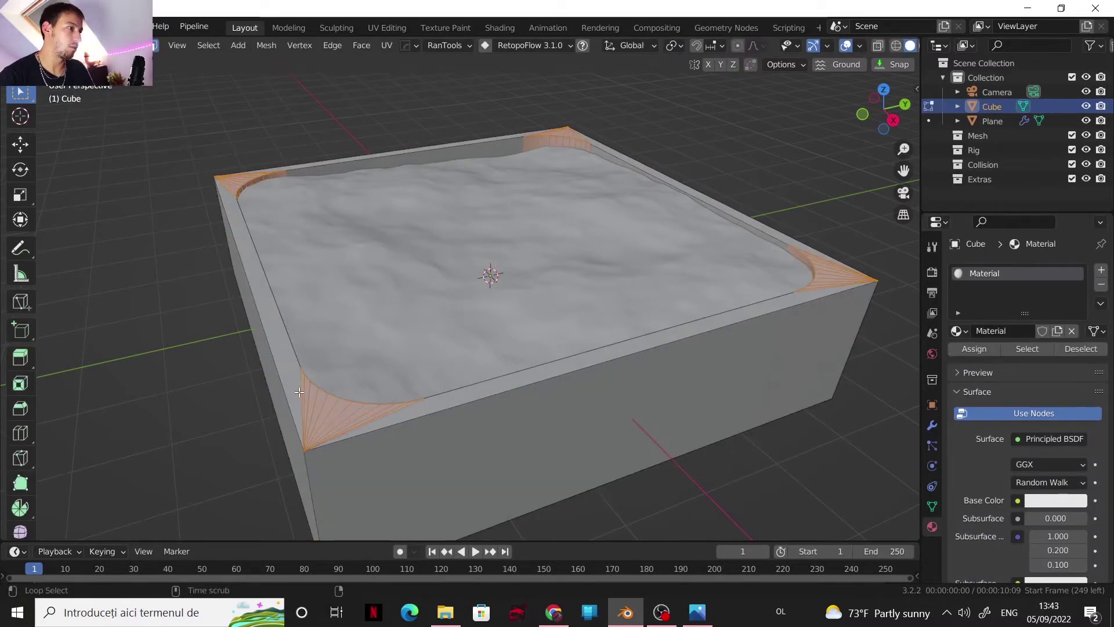
pyautogui.keyDown('alt'); pyautogui.click(299, 395); pyautogui.keyUp('alt')
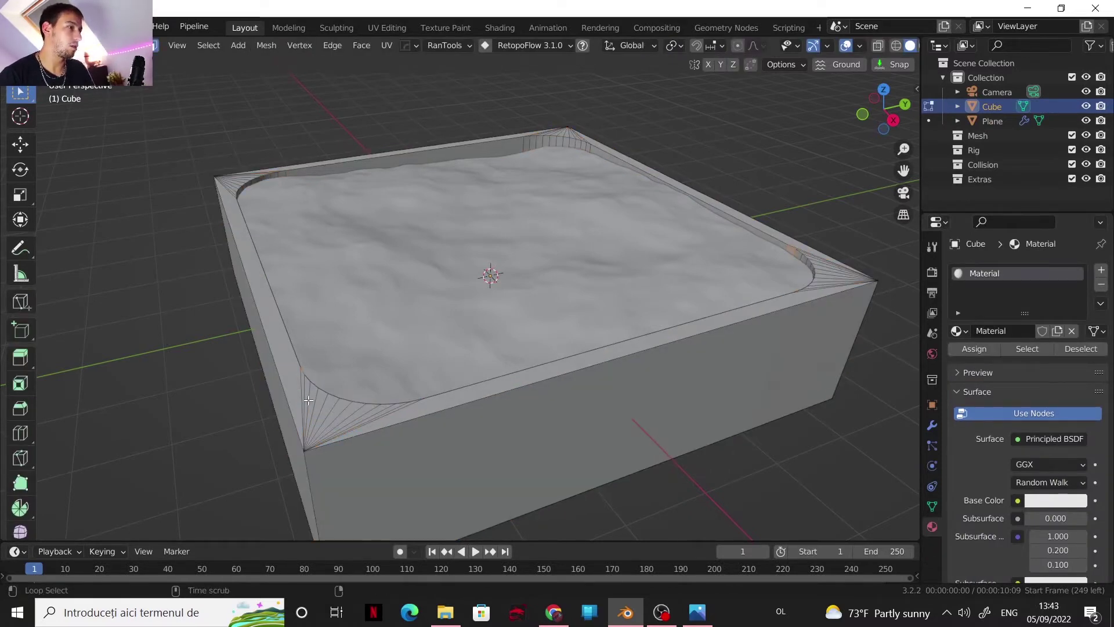
pyautogui.keyDown('alt'); pyautogui.click(312, 402); pyautogui.keyUp('alt')
pyautogui.press('KP_7')
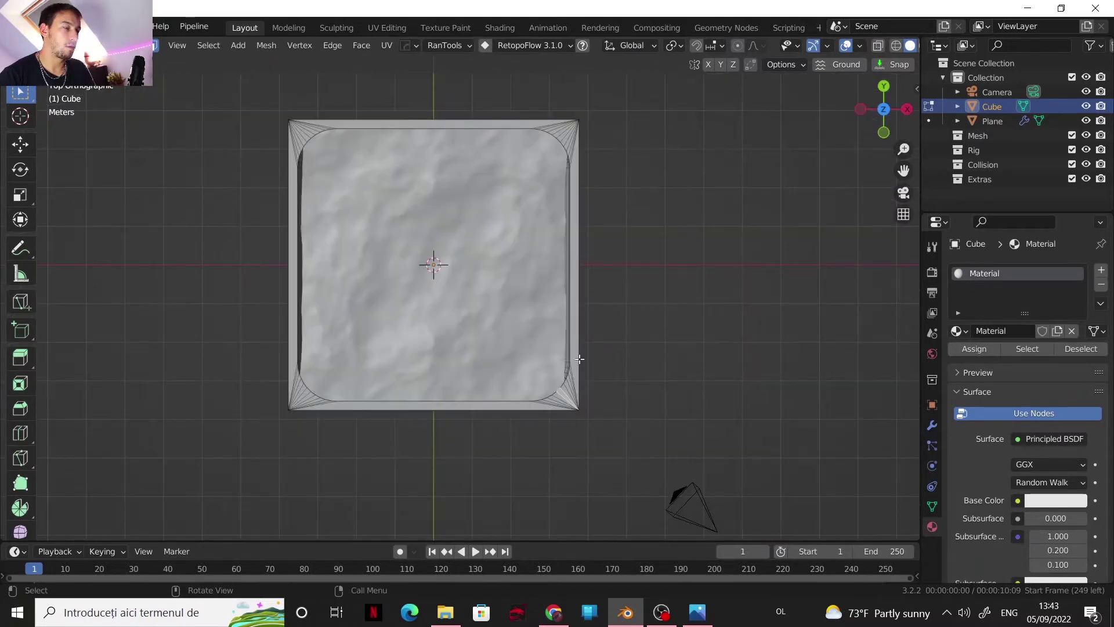
pyautogui.press('c')
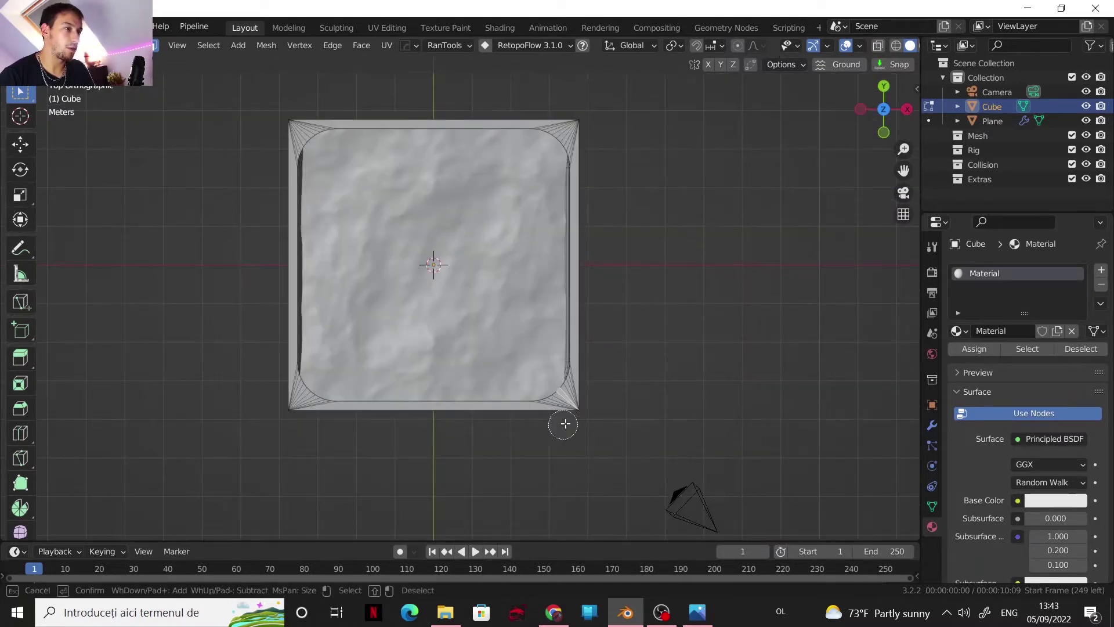
pyautogui.click(582, 406)
pyautogui.press('Escape')
pyautogui.moveTo(579, 105); pyautogui.dragTo(340, 328, button='middle')
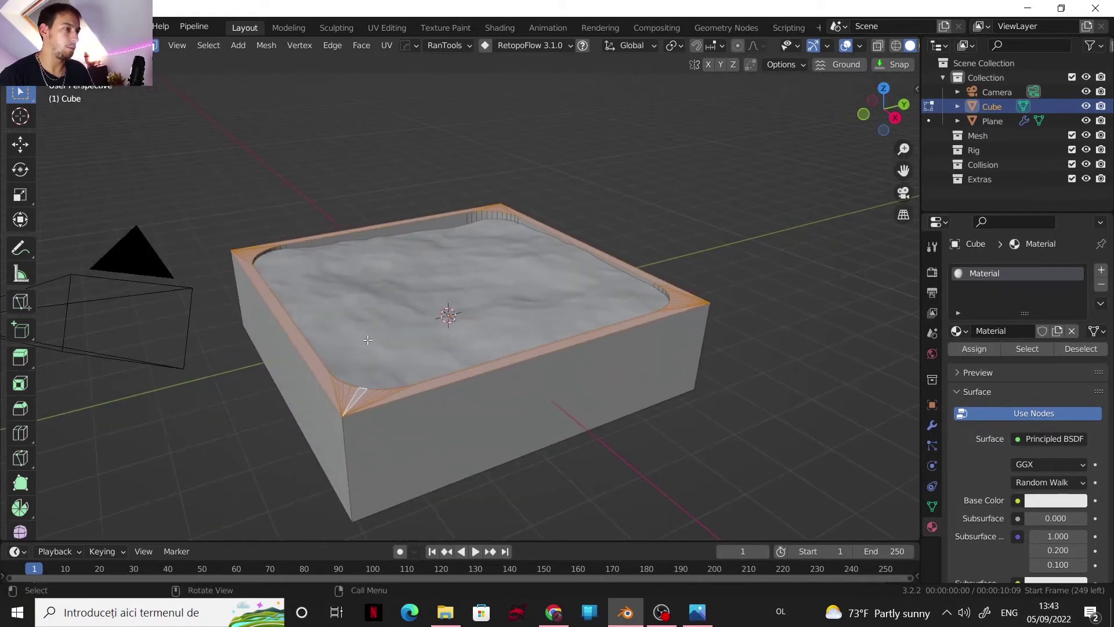
# - Duplicate the selected rim faces in place and separate the copy into its own object
pyautogui.scroll(1, 450, 334)
pyautogui.scroll(-1, 445, 345)
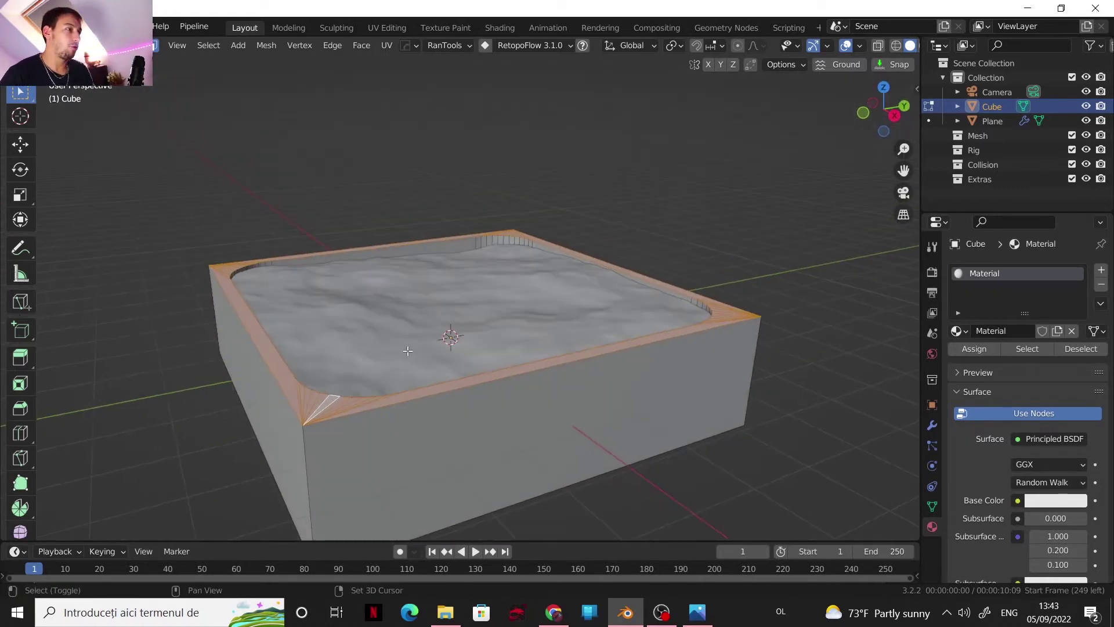
pyautogui.press('g')
pyautogui.press('Escape')
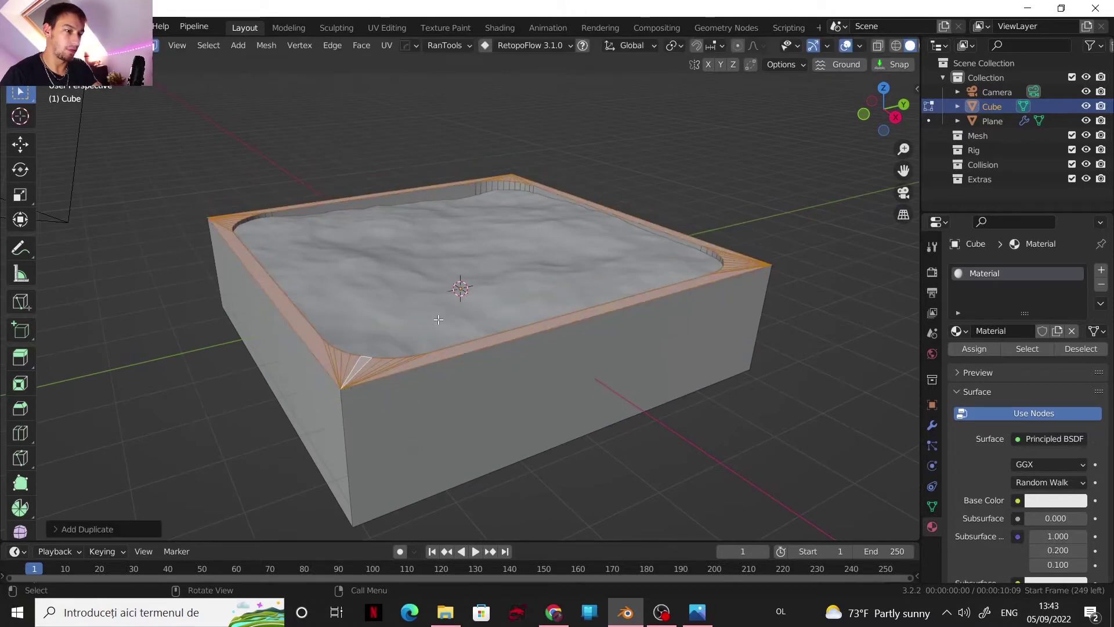
pyautogui.press('p')
pyautogui.click(440, 319)
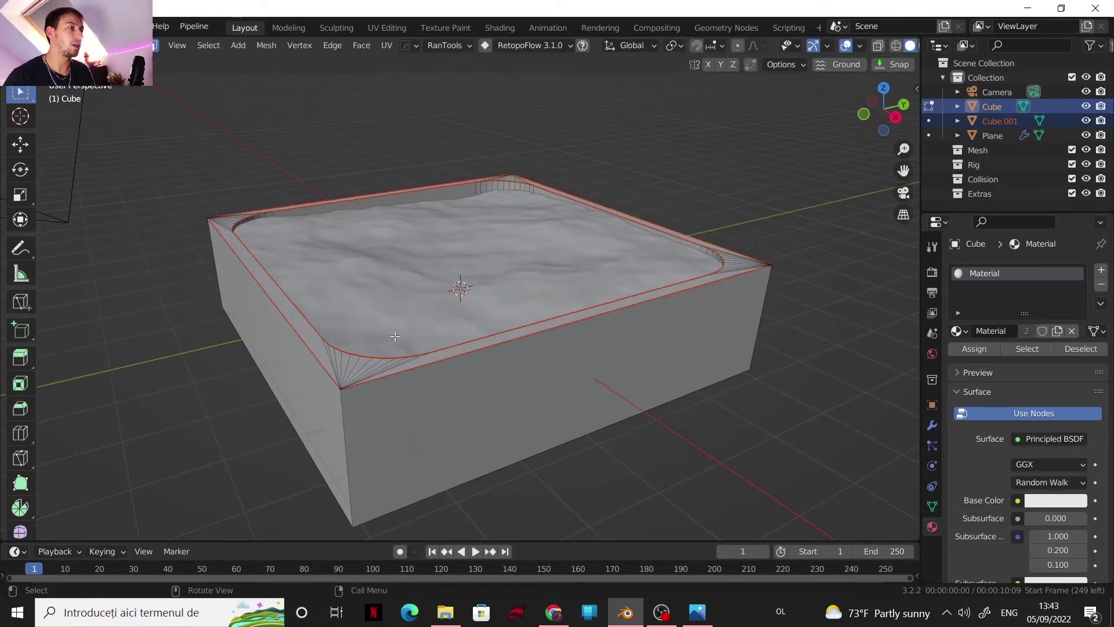
# - Edit the separated rim and scale its four outer edges slightly outward beyond the pool walls
pyautogui.press('Tab')
pyautogui.click(361, 376)
pyautogui.press('Tab')
pyautogui.moveTo(395, 397)
pyautogui.mouseDown(button='middle')
pyautogui.moveTo(394, 386)
pyautogui.moveTo(391, 397)
pyautogui.mouseUp(button='middle')
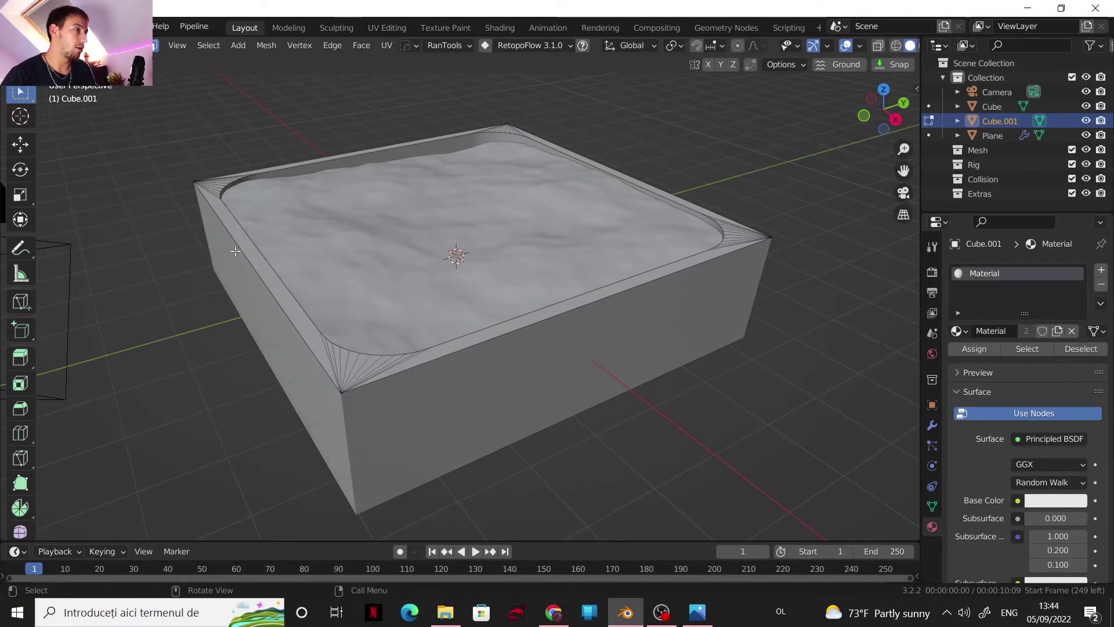
pyautogui.keyDown('alt'); pyautogui.keyDown('shift'); pyautogui.click(295, 160); pyautogui.keyUp('shift'); pyautogui.keyUp('alt')
pyautogui.keyDown('alt'); pyautogui.keyDown('shift'); pyautogui.click(642, 177); pyautogui.keyUp('shift'); pyautogui.keyUp('alt')
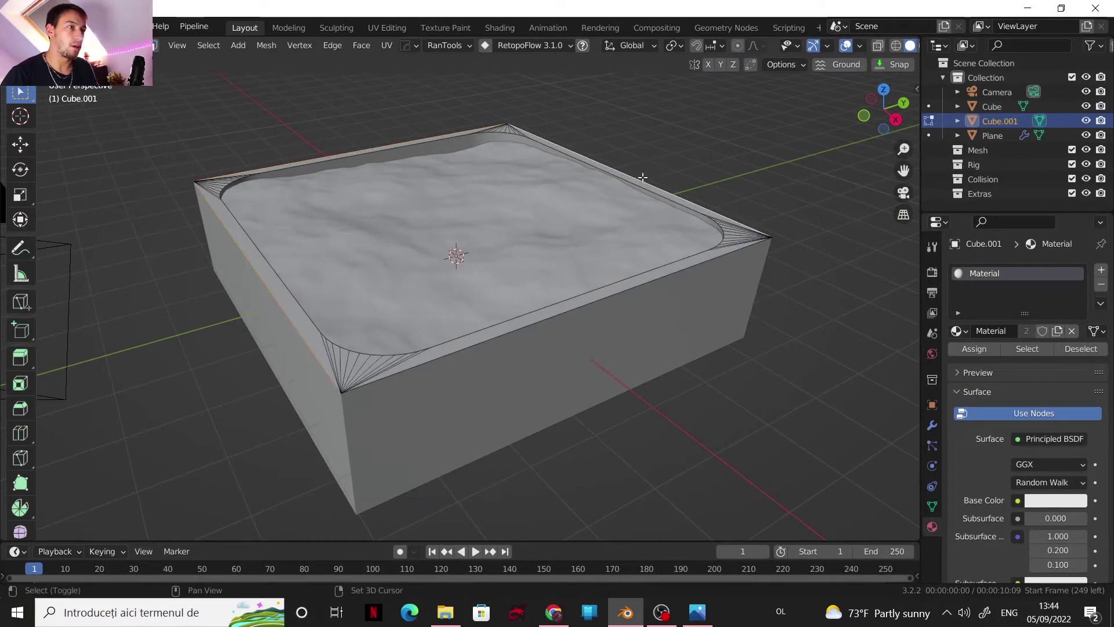
pyautogui.keyDown('alt'); pyautogui.keyDown('shift'); pyautogui.click(661, 274); pyautogui.keyUp('shift'); pyautogui.keyUp('alt')
pyautogui.press('s')
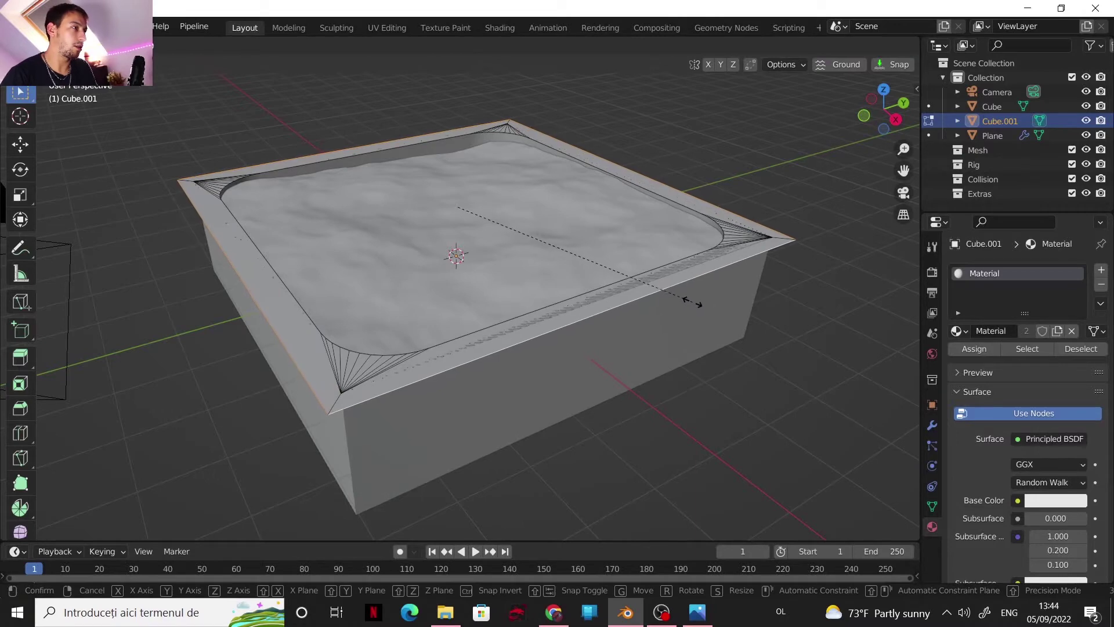
pyautogui.click(687, 297)
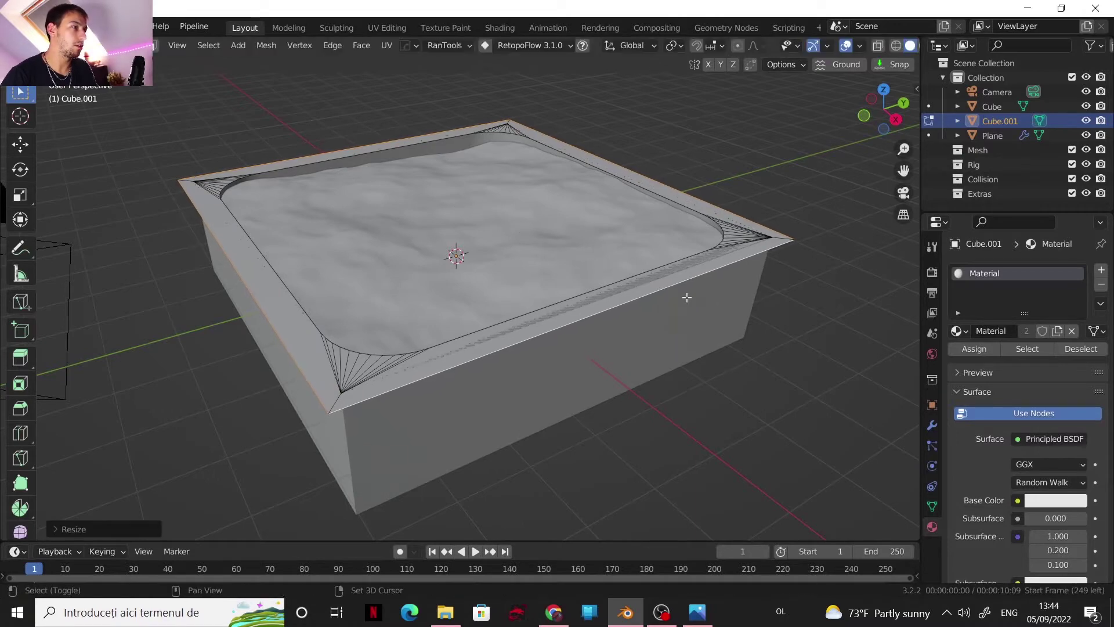
# - Scale the rim's inner edge loop slightly inward over the water
pyautogui.keyDown('alt'); pyautogui.click(387, 353); pyautogui.keyUp('alt')
pyautogui.press('s')
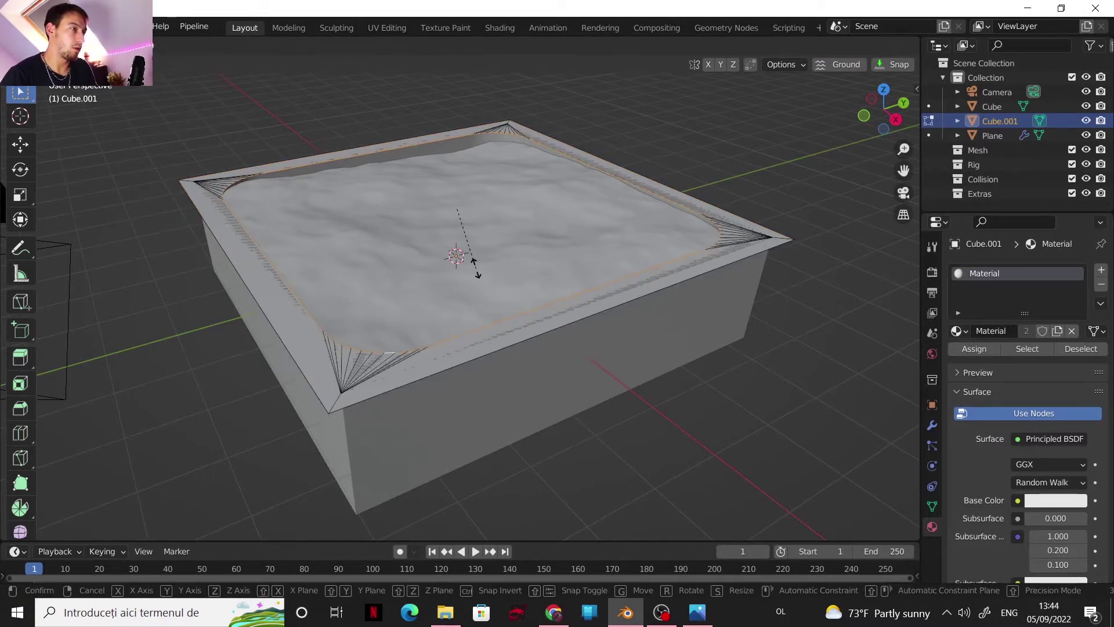
pyautogui.click(434, 260)
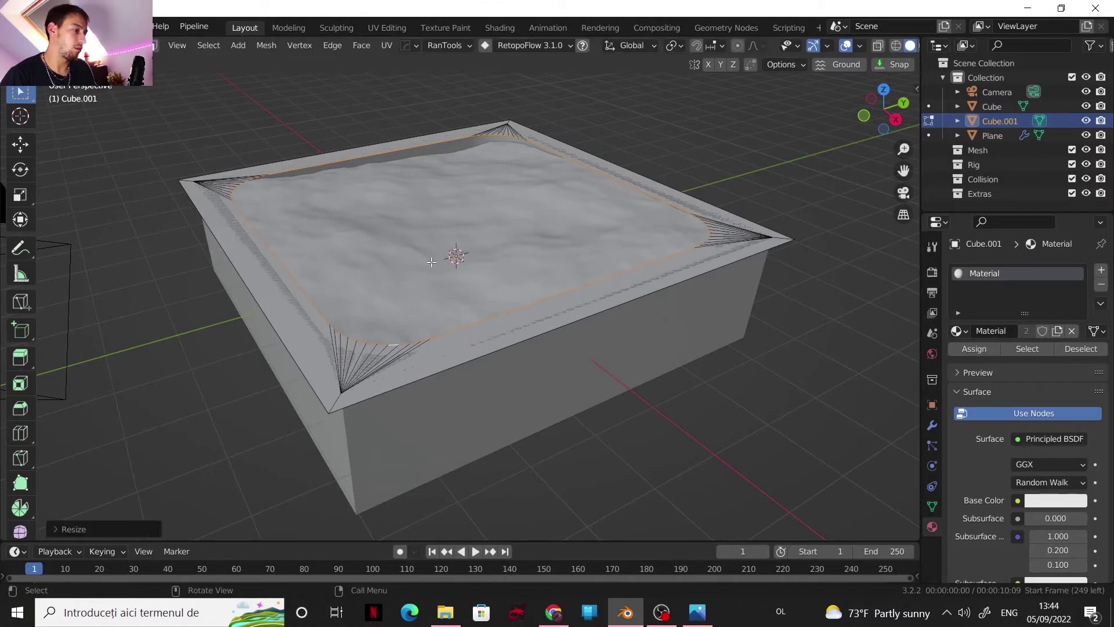
# - Extrude all the rim faces slightly upward to form a thin slab, then return to Object Mode
pyautogui.press('a')
pyautogui.click(449, 190)
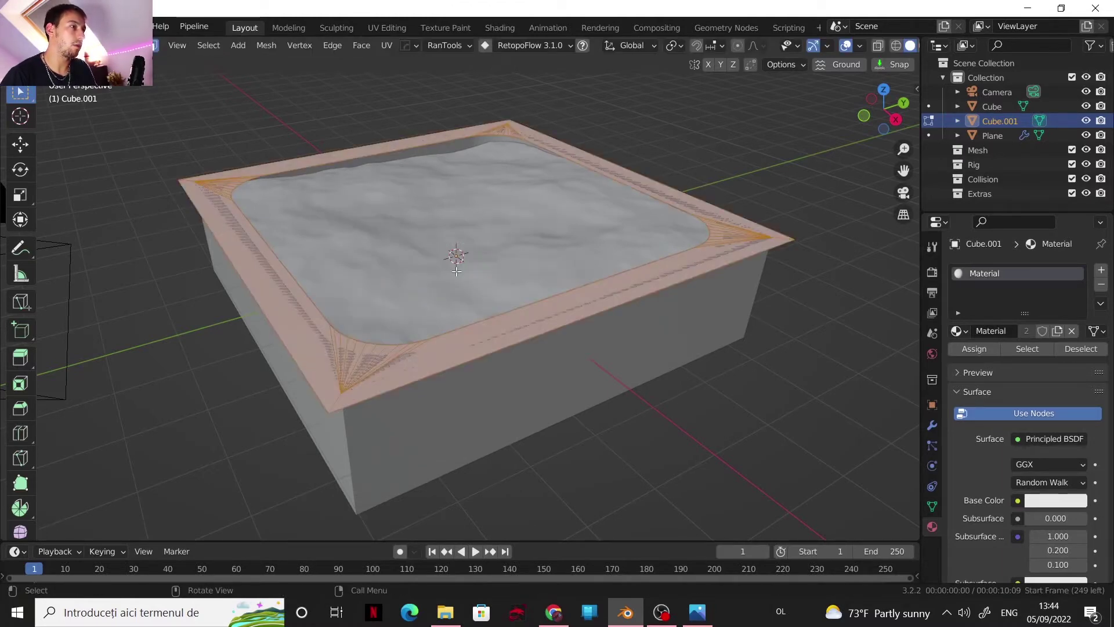
pyautogui.press('g')
pyautogui.press('z')
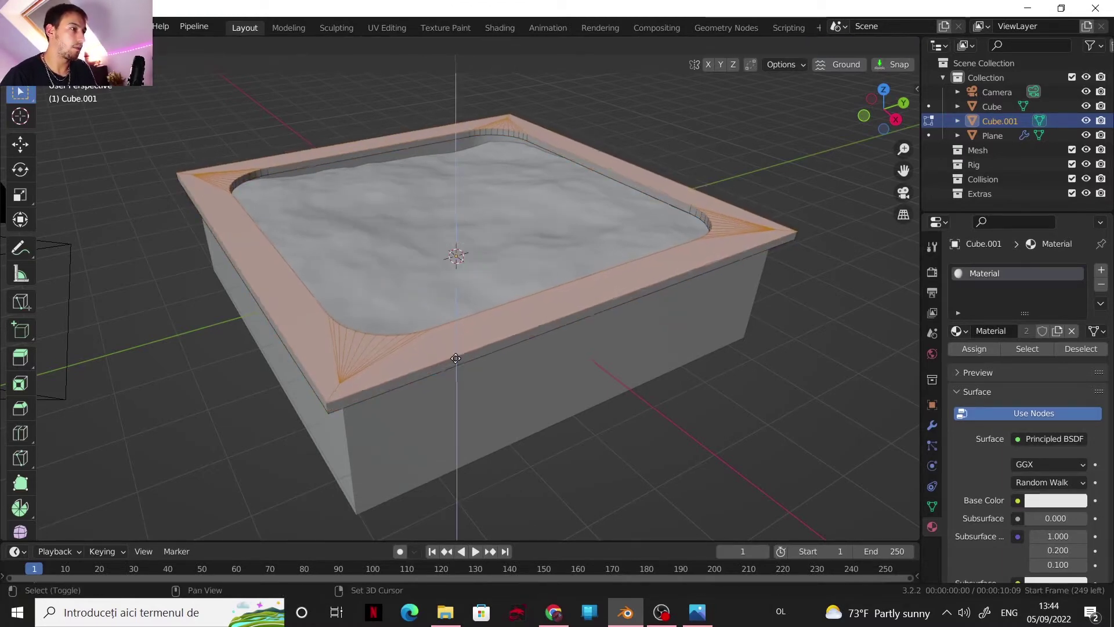
pyautogui.click(456, 359)
pyautogui.press('Tab')
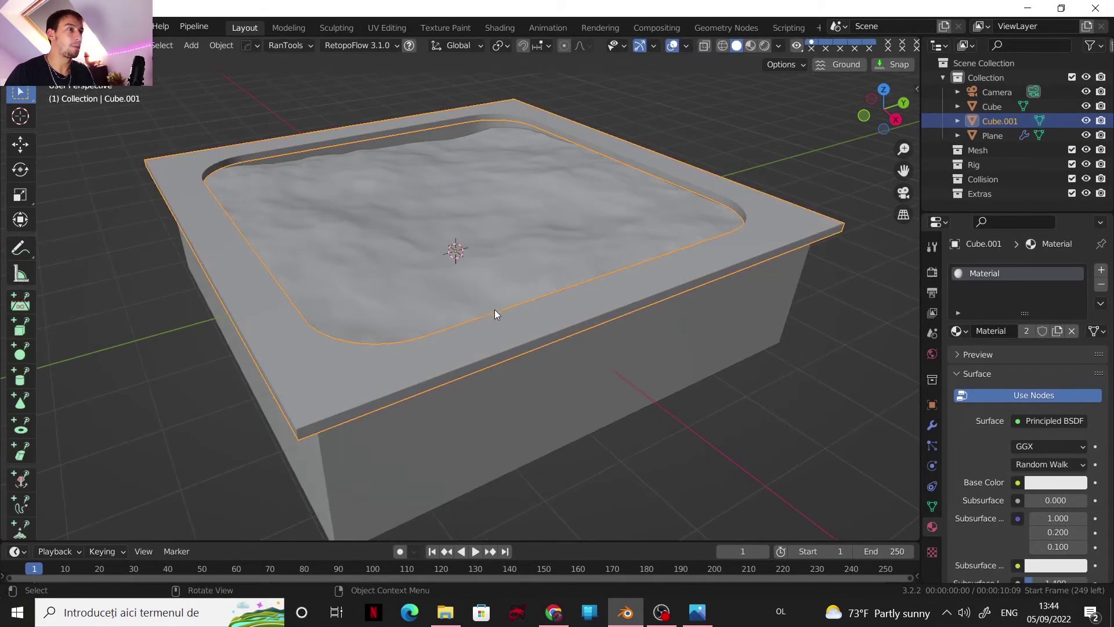
# - Add a mesh plane as the ground and scale it until it extends past the pool on every side
pyautogui.moveTo(503, 355); pyautogui.dragTo(391, 372, button='middle')
pyautogui.scroll(-2, 325, 212)
pyautogui.hotkey('shift', 'a')
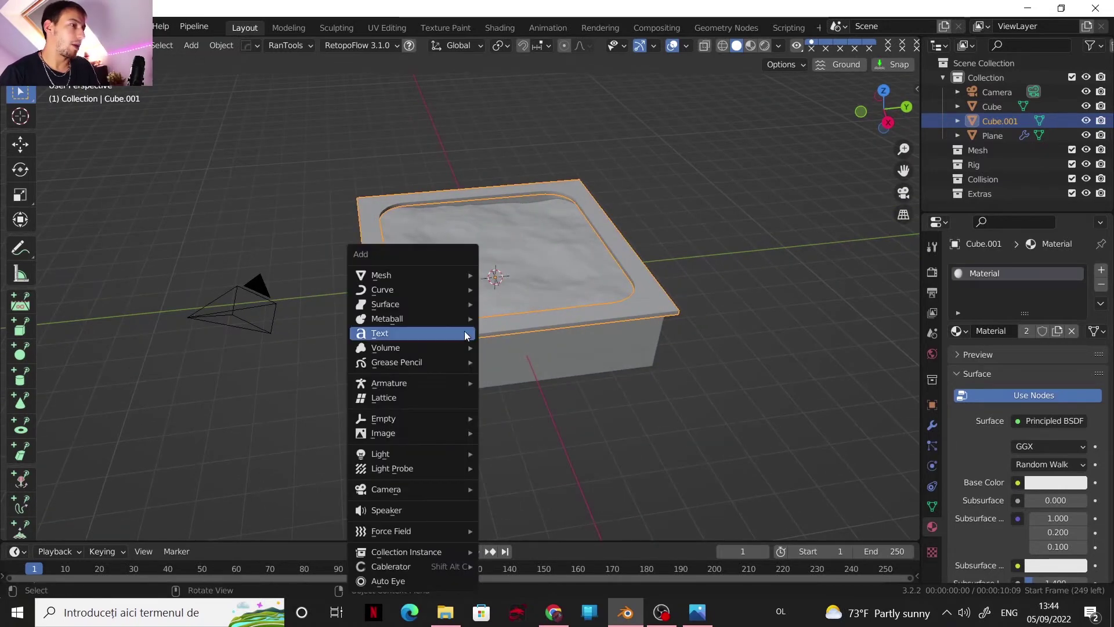
pyautogui.moveTo(444, 286)
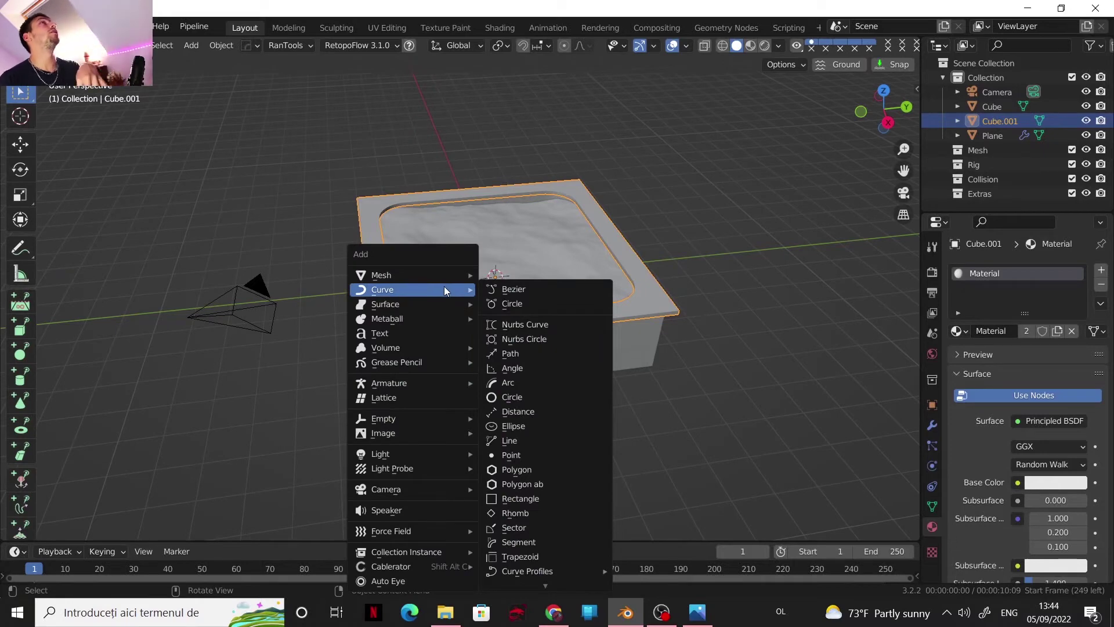
pyautogui.moveTo(426, 270)
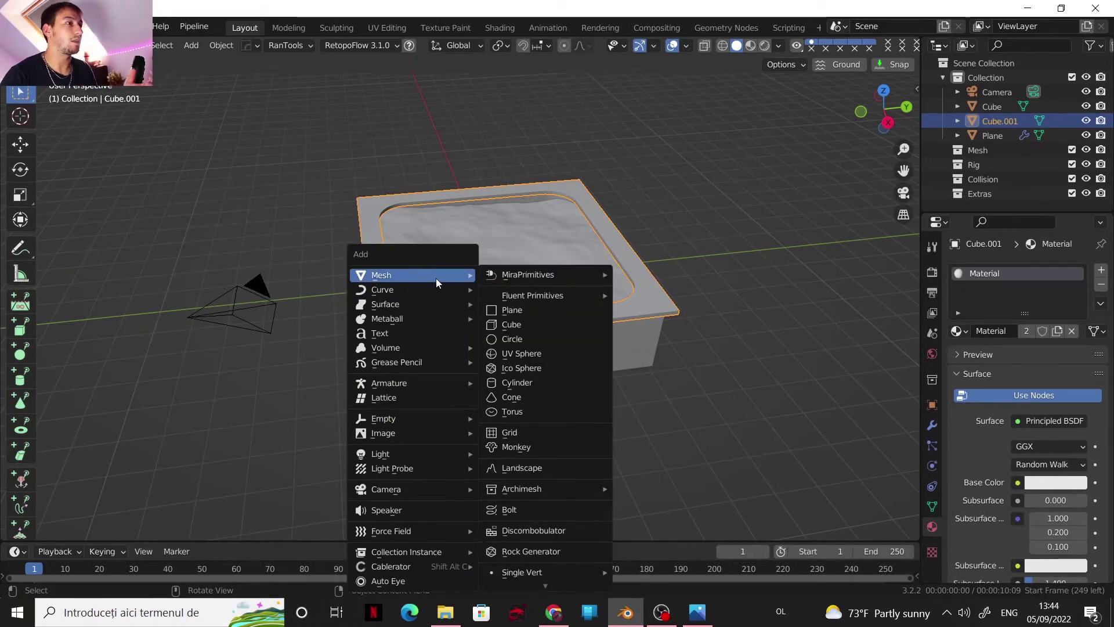
pyautogui.click(555, 310)
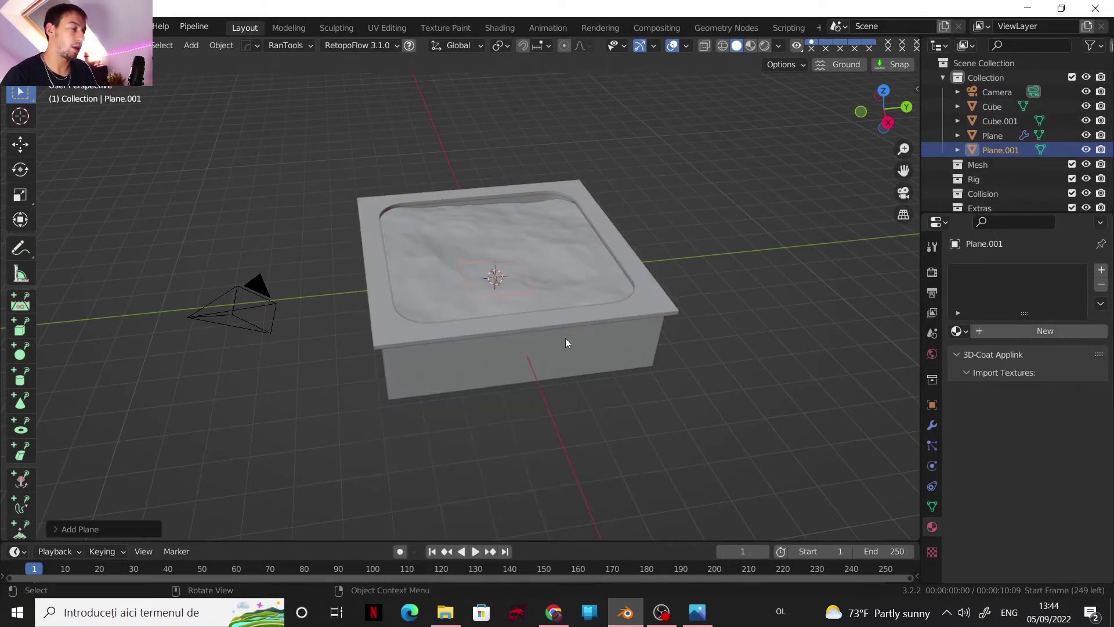
pyautogui.press('s')
pyautogui.click(556, 401)
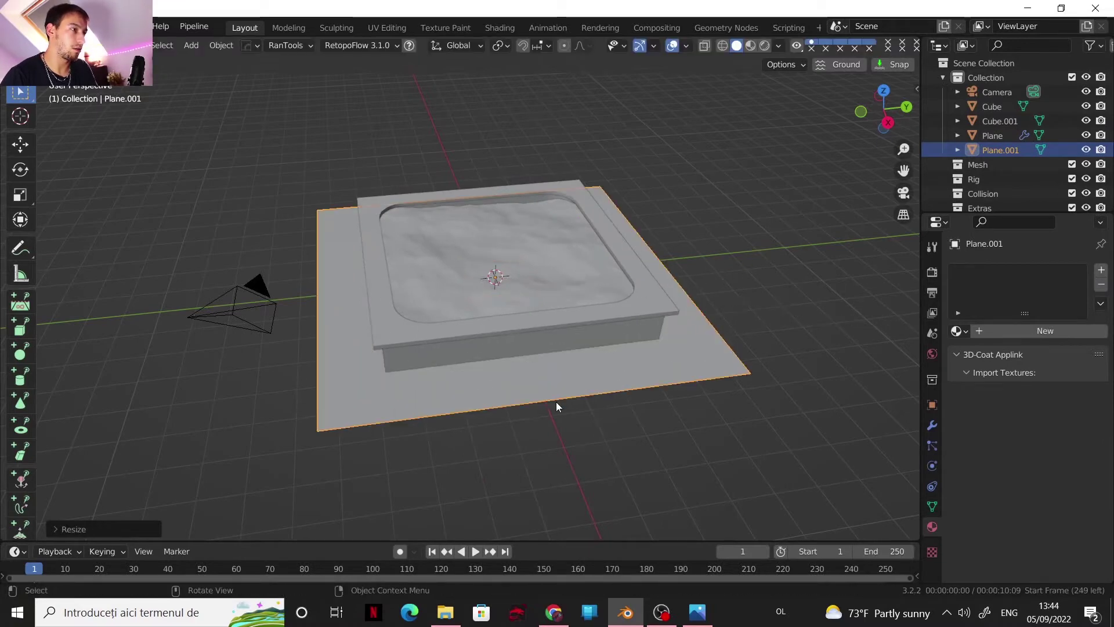
# - Lower the pool block, rim and water plane together along Z until the rim sits just above the ground plane
pyautogui.moveTo(556, 402); pyautogui.dragTo(504, 243, button='middle')
pyautogui.moveTo(437, 357)
pyautogui.mouseDown(button='middle')
pyautogui.moveTo(438, 335)
pyautogui.moveTo(453, 438)
pyautogui.mouseUp(button='middle')
pyautogui.click(434, 416)
pyautogui.keyDown('shift'); pyautogui.click(415, 406); pyautogui.keyUp('shift')
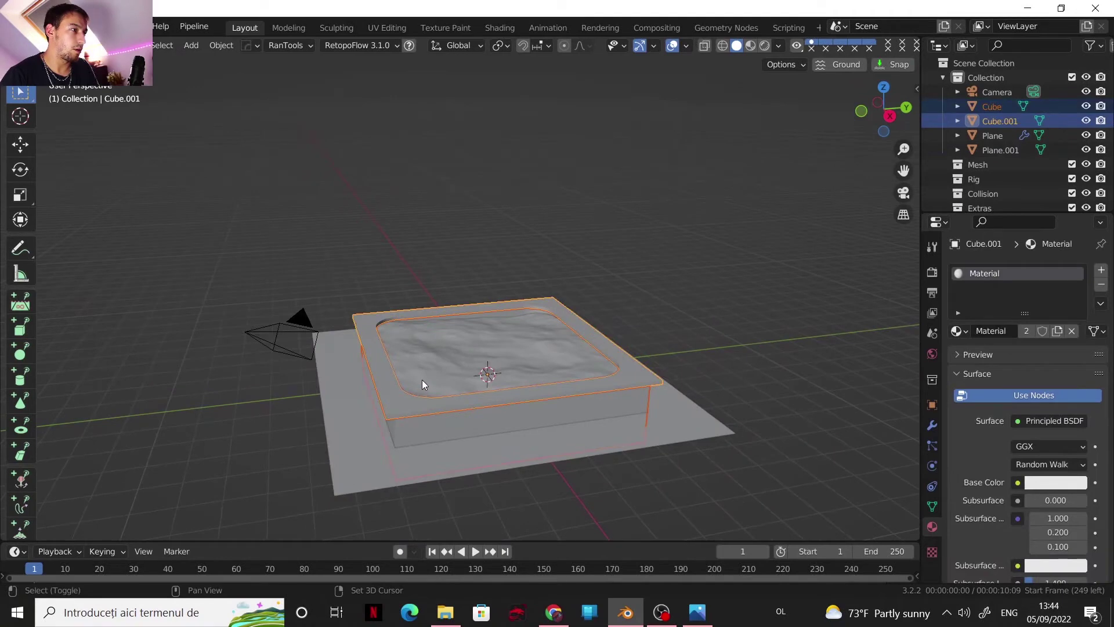
pyautogui.keyDown('shift'); pyautogui.click(429, 384); pyautogui.keyUp('shift')
pyautogui.press('g')
pyautogui.press('z')
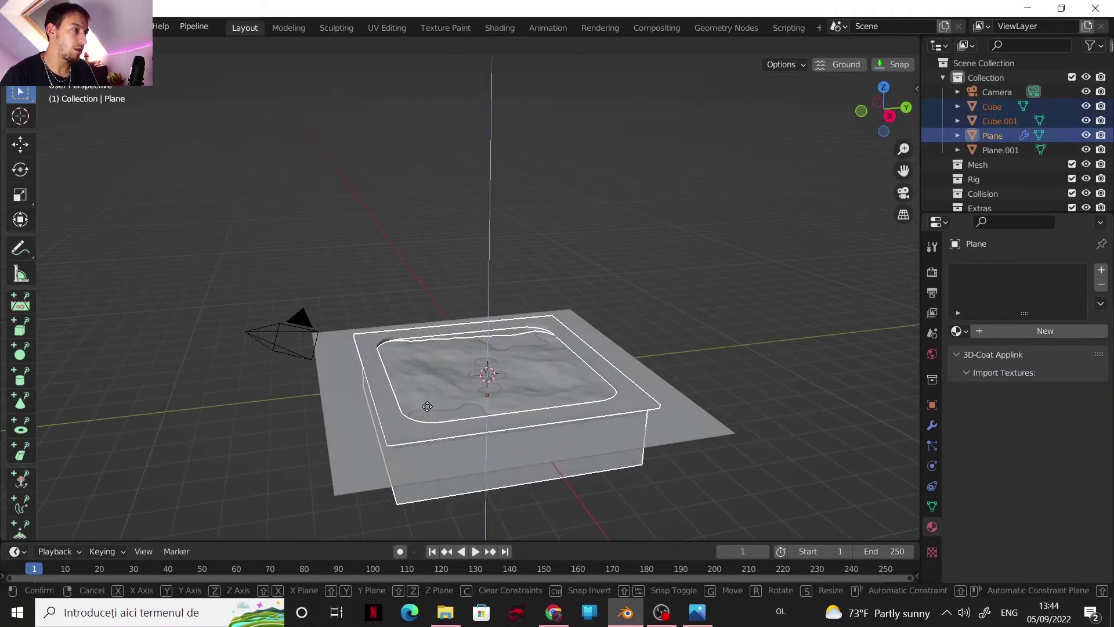
pyautogui.click(427, 405)
# - Scale the ground plane up to many times the pool's size and apply its object transform
pyautogui.click(360, 482)
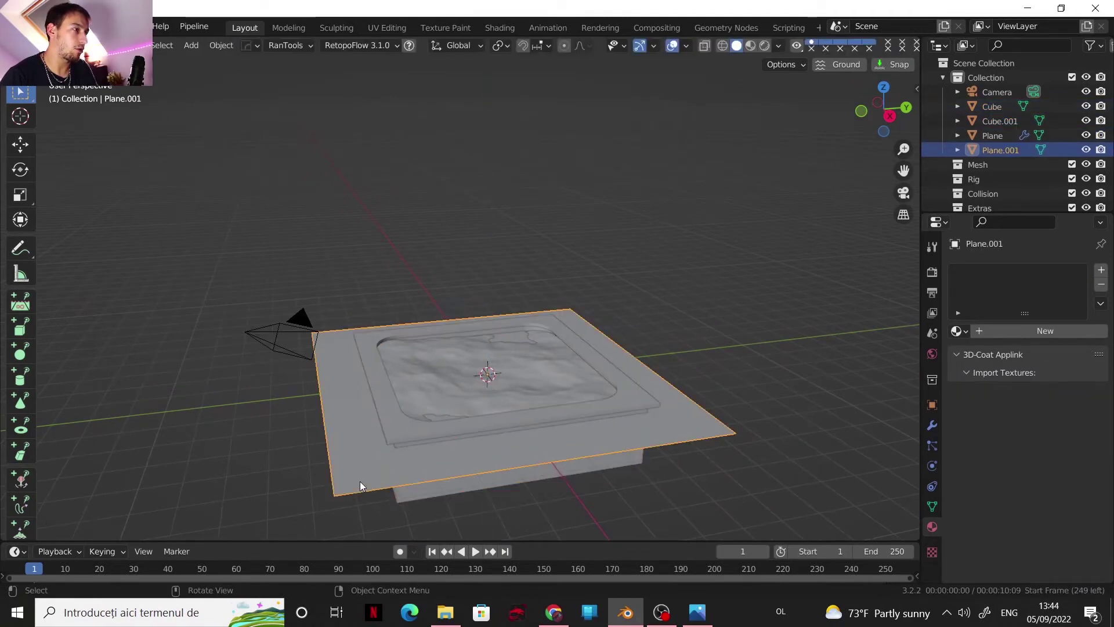
pyautogui.click(80, 448)
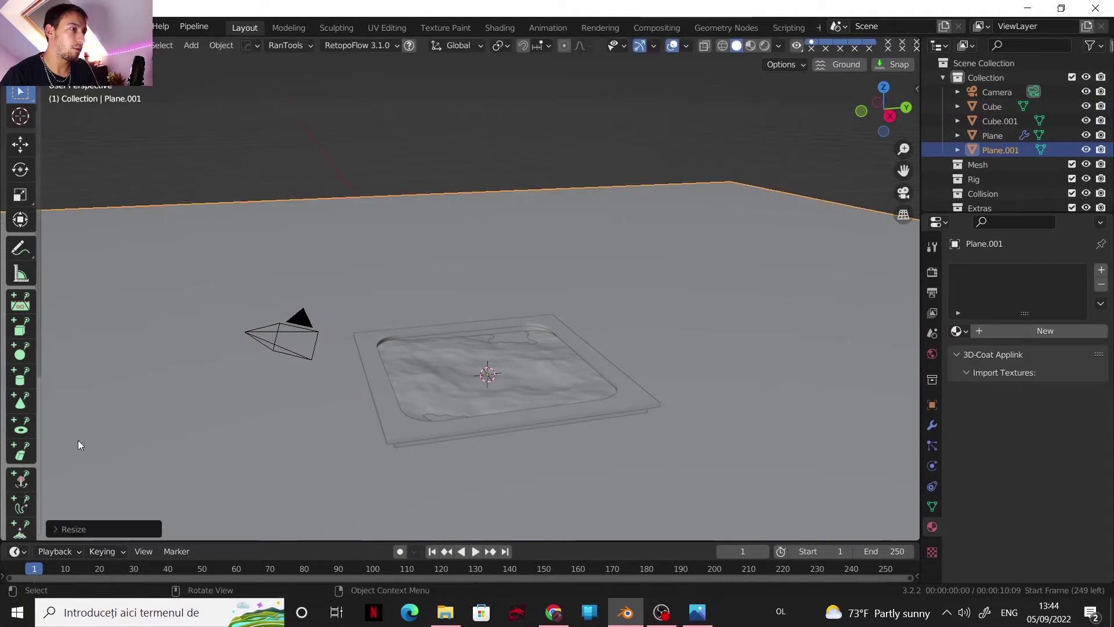
pyautogui.scroll(3, 359, 361)
pyautogui.keyDown('shift'); pyautogui.moveTo(359, 361); pyautogui.dragTo(362, 262, button='middle'); pyautogui.keyUp('shift')
pyautogui.scroll(-6, 363, 263)
pyautogui.hotkey('ctrl', 'a')
pyautogui.click(463, 305)
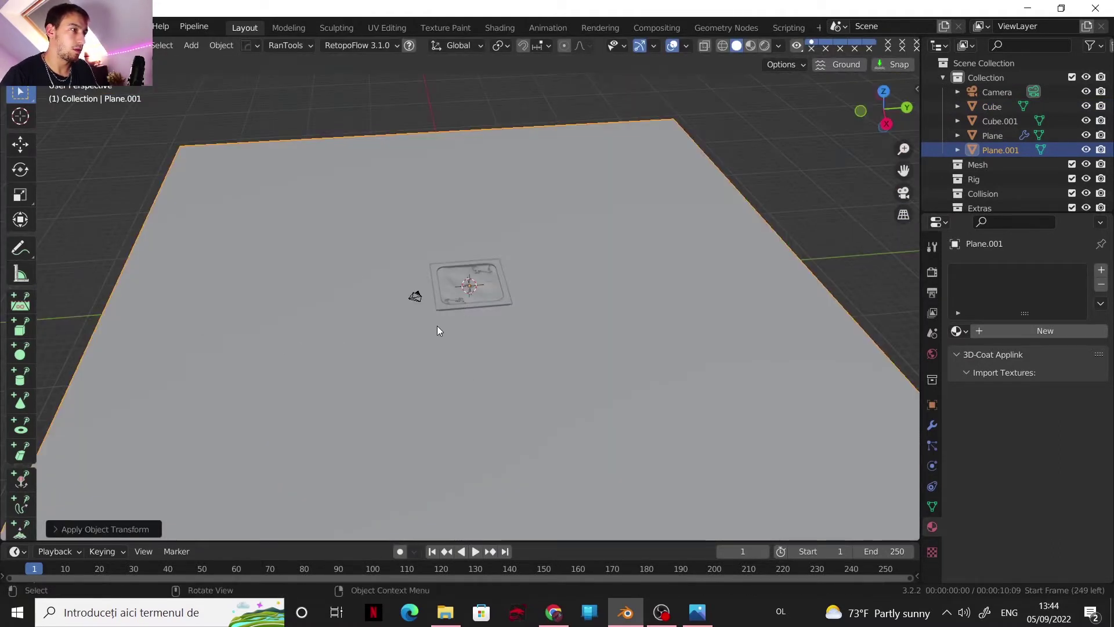
# - Inset the ground plane's face around the pool and scale the inner face down to fit beneath the rim
pyautogui.press('Tab')
pyautogui.press('i')
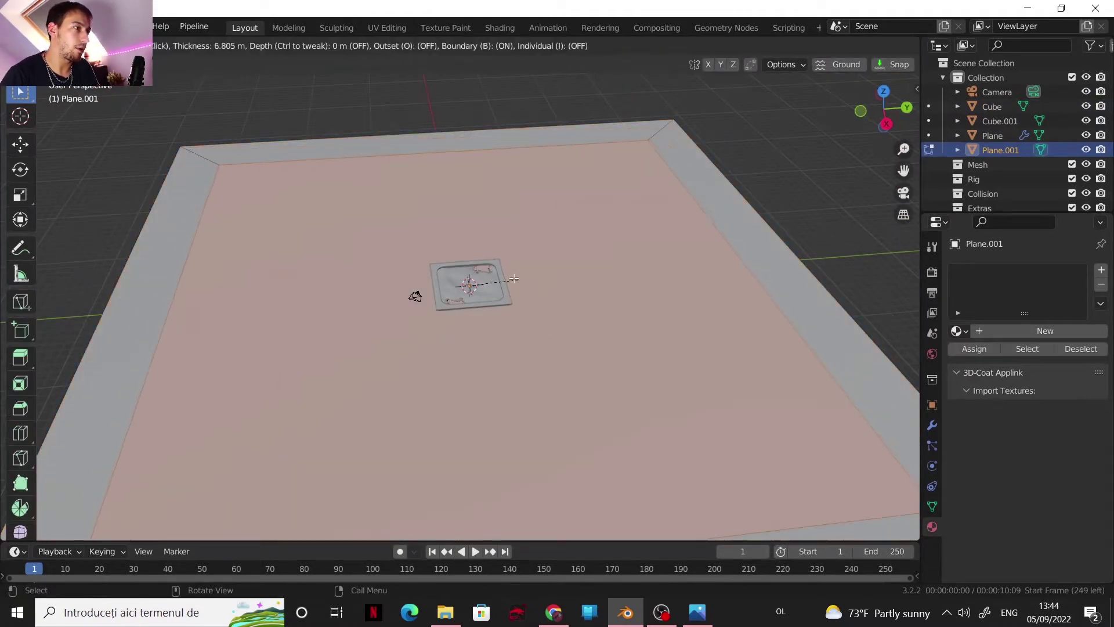
pyautogui.click(638, 312)
pyautogui.press('i')
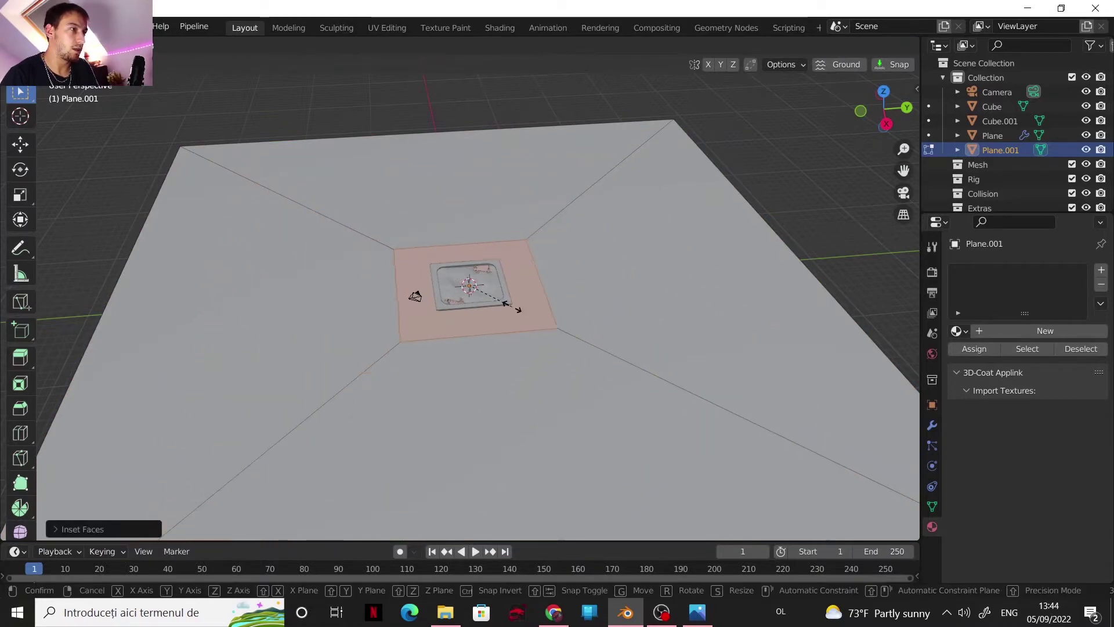
pyautogui.click(443, 298)
# - Extrude the ground's inner face straight down below the pool floor and leave Edit Mode
pyautogui.moveTo(442, 298); pyautogui.dragTo(490, 268, button='middle')
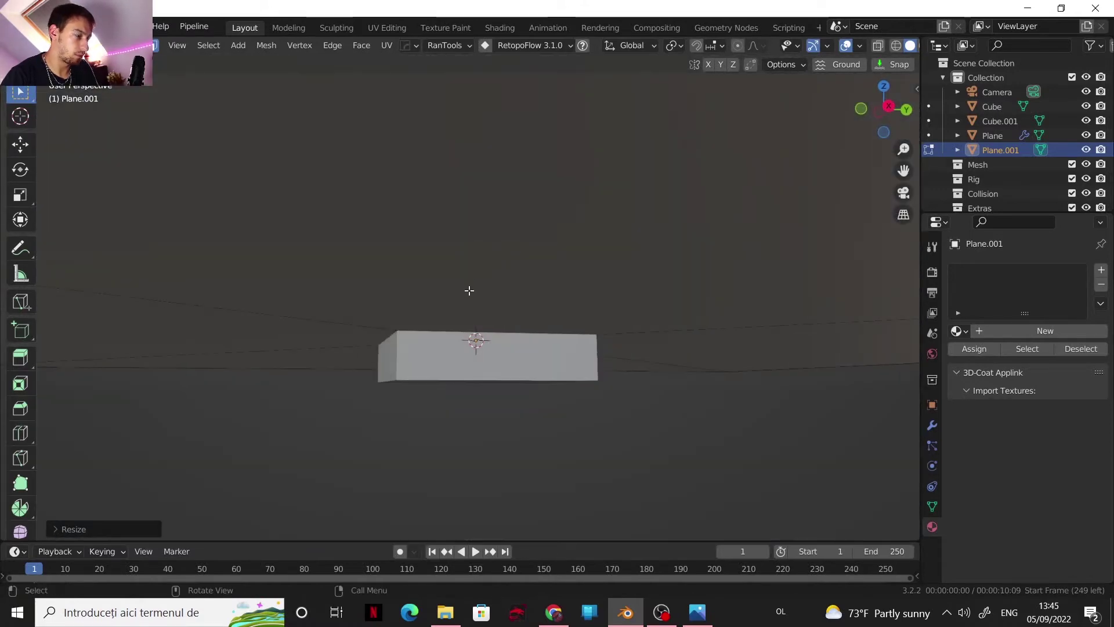
pyautogui.click(475, 408)
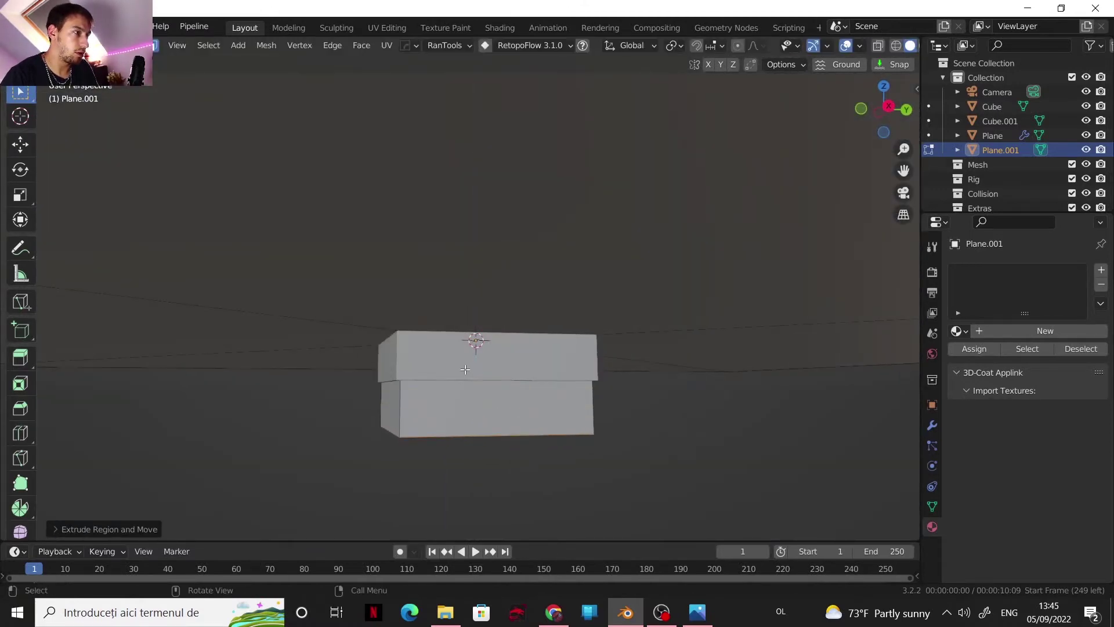
pyautogui.moveTo(465, 369)
pyautogui.mouseDown(button='middle')
pyautogui.moveTo(468, 323)
pyautogui.moveTo(455, 361)
pyautogui.moveTo(484, 317)
pyautogui.mouseUp(button='middle')
pyautogui.press('Tab')
# - Add a Bevel modifier to the pool rim with an amount of 0.014 m and 3 segments
pyautogui.click(1000, 120)
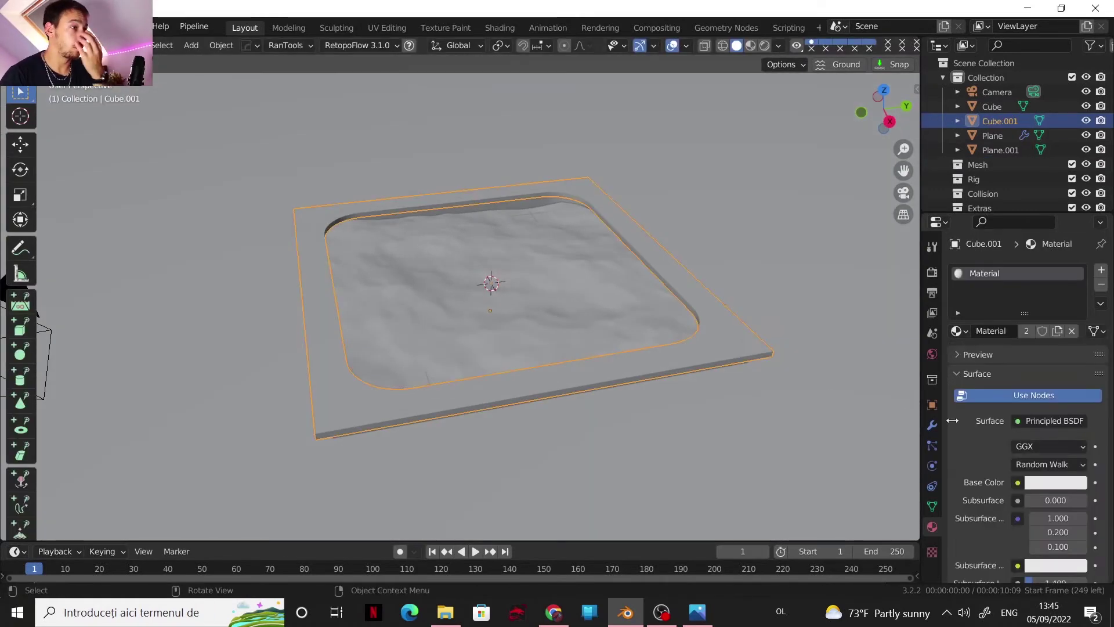
pyautogui.click(932, 425)
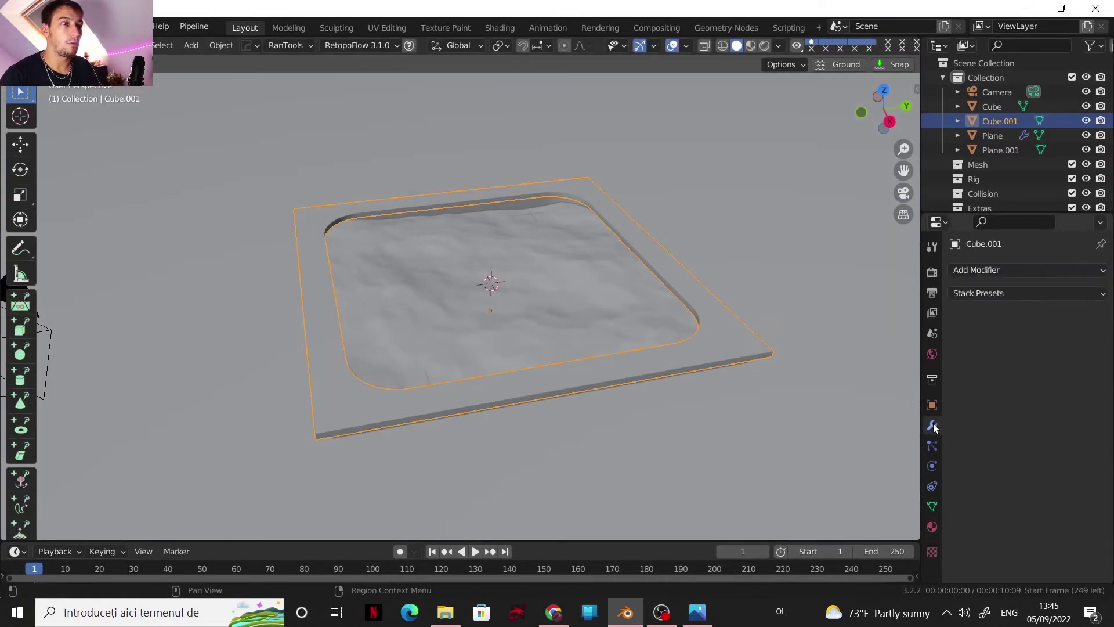
pyautogui.click(963, 274)
pyautogui.click(804, 328)
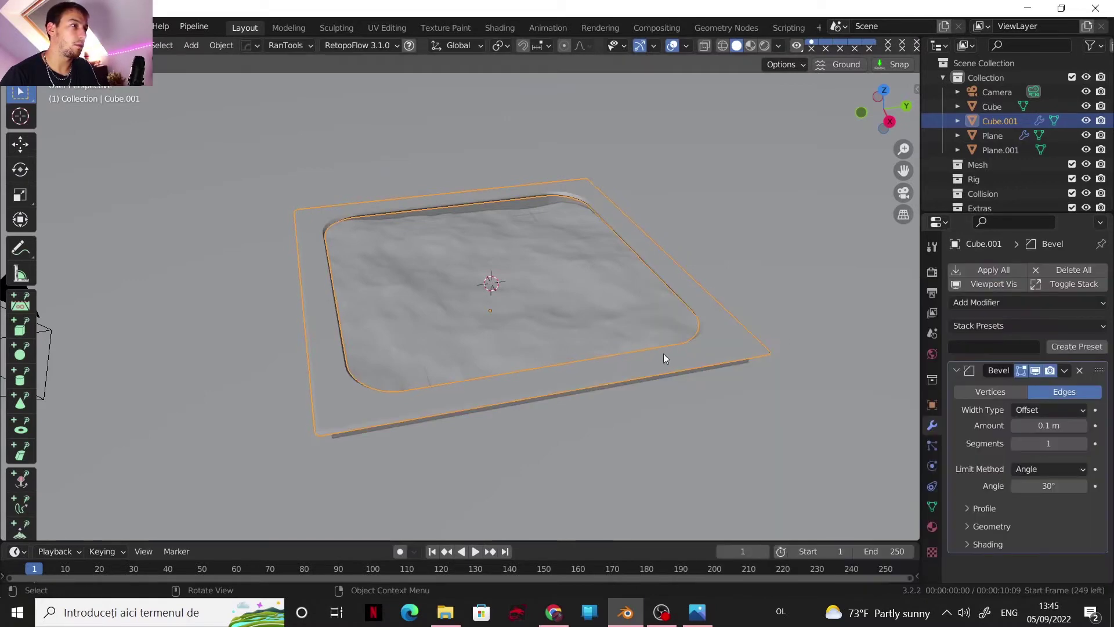
pyautogui.moveTo(663, 358); pyautogui.dragTo(504, 316, button='middle')
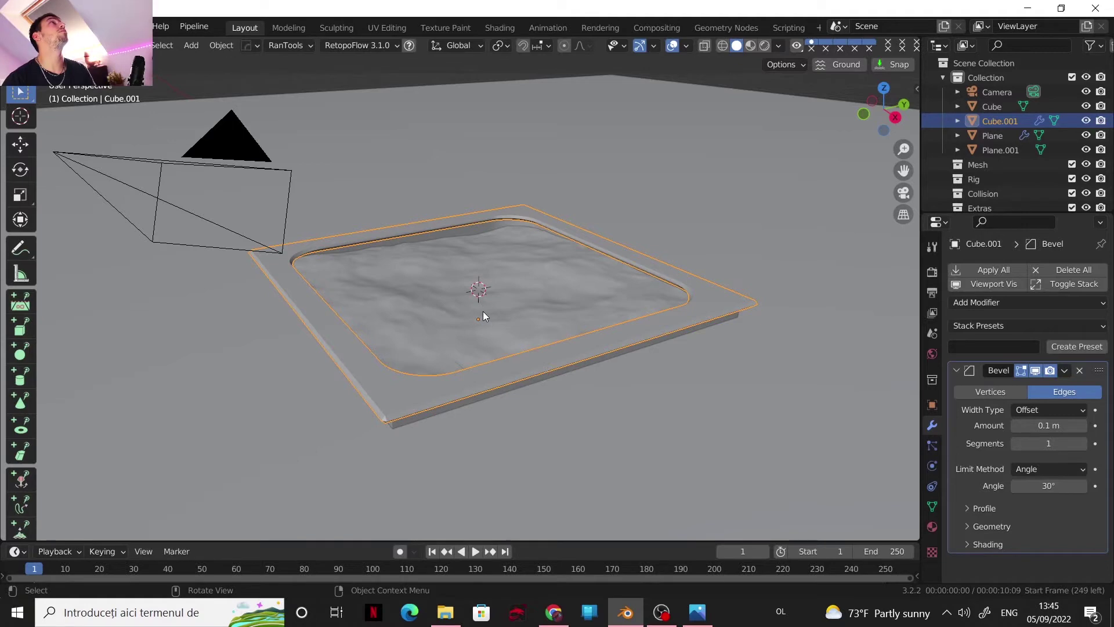
pyautogui.scroll(3, 505, 334)
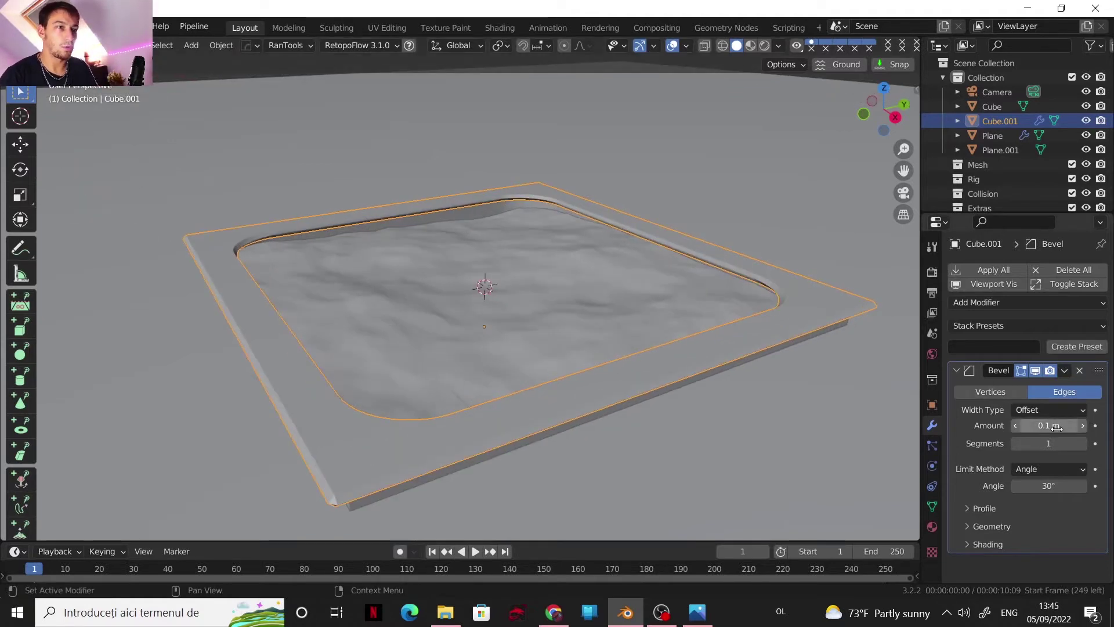
pyautogui.moveTo(1049, 425); pyautogui.dragTo(1013, 425)
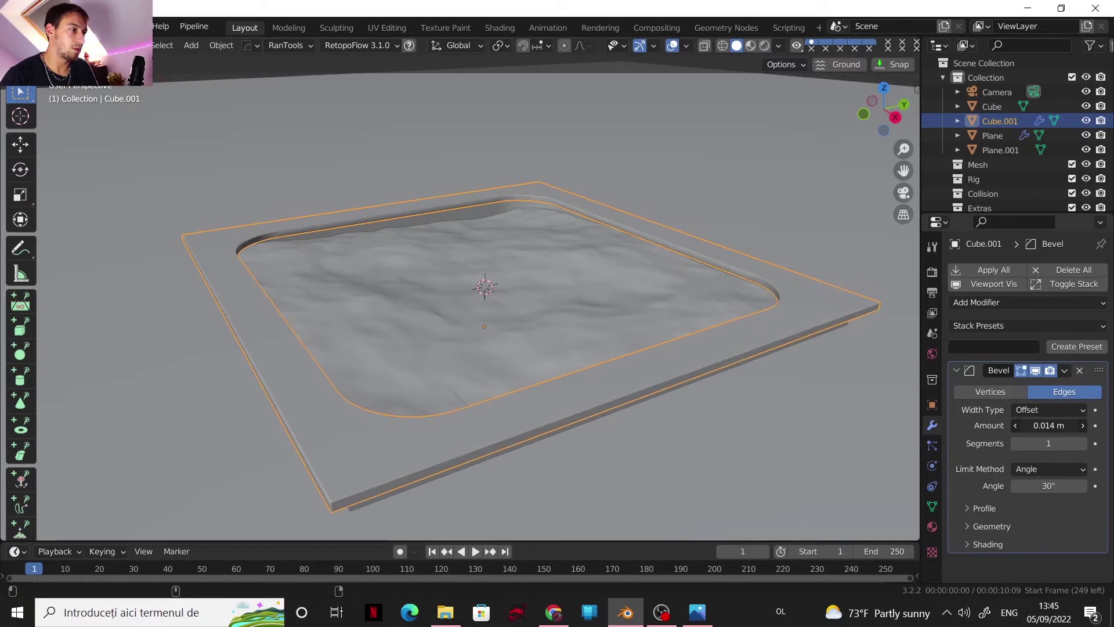
pyautogui.click(1082, 444)
pyautogui.click(1082, 443)
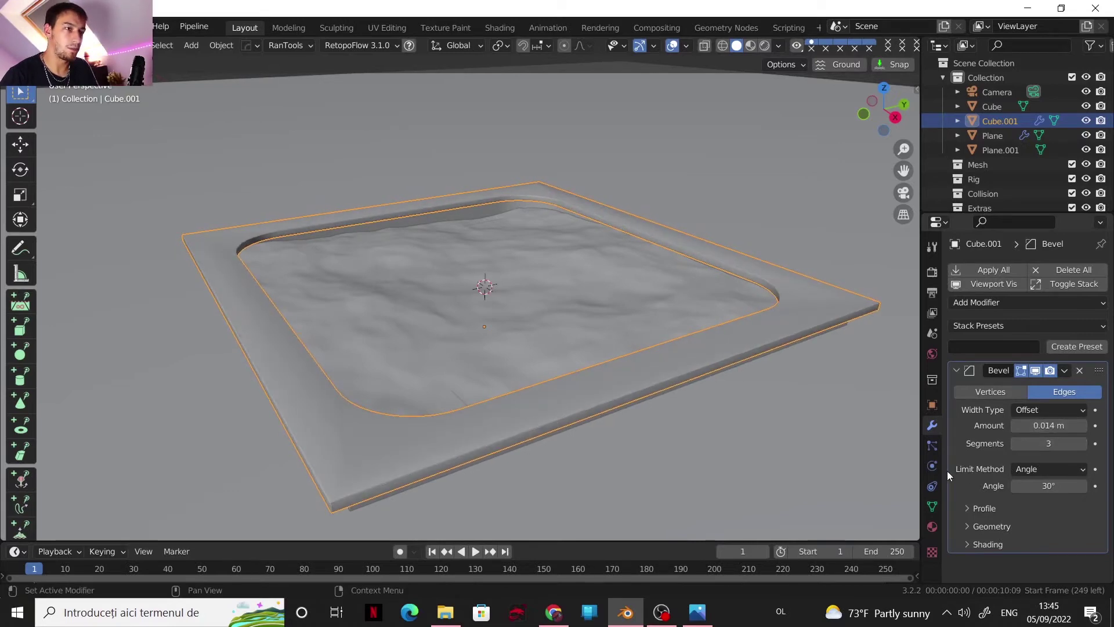
# - Add a Weighted Normal modifier to the rim to clean up the shading around its bevels
pyautogui.click(932, 506)
pyautogui.click(932, 425)
pyautogui.click(966, 305)
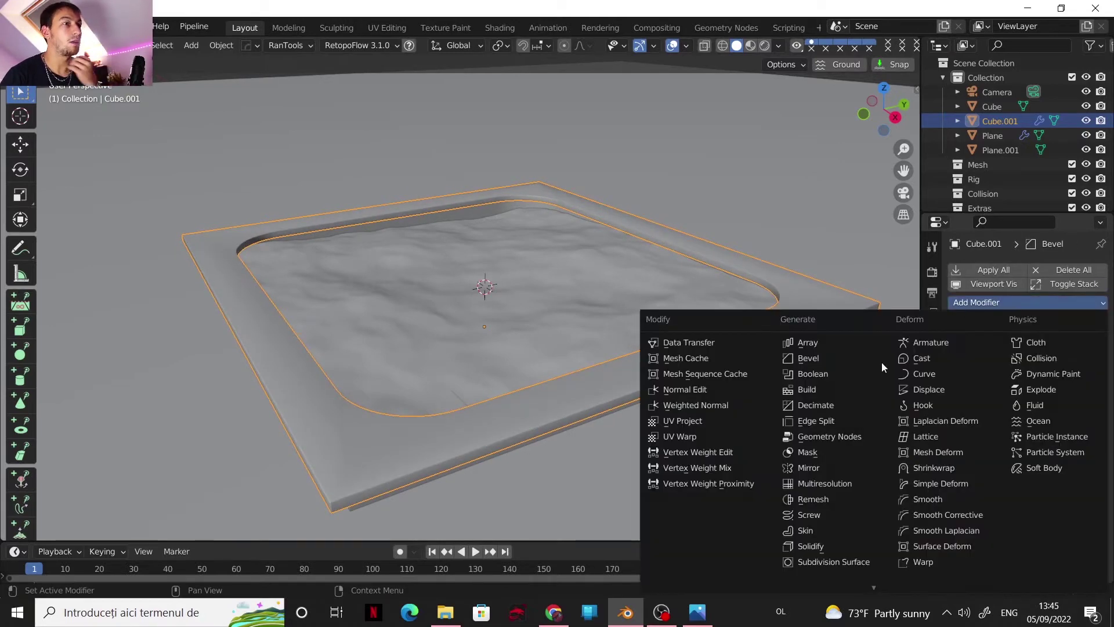
pyautogui.click(733, 406)
pyautogui.moveTo(734, 426); pyautogui.dragTo(342, 376, button='middle')
pyautogui.moveTo(671, 395); pyautogui.dragTo(662, 360, button='middle')
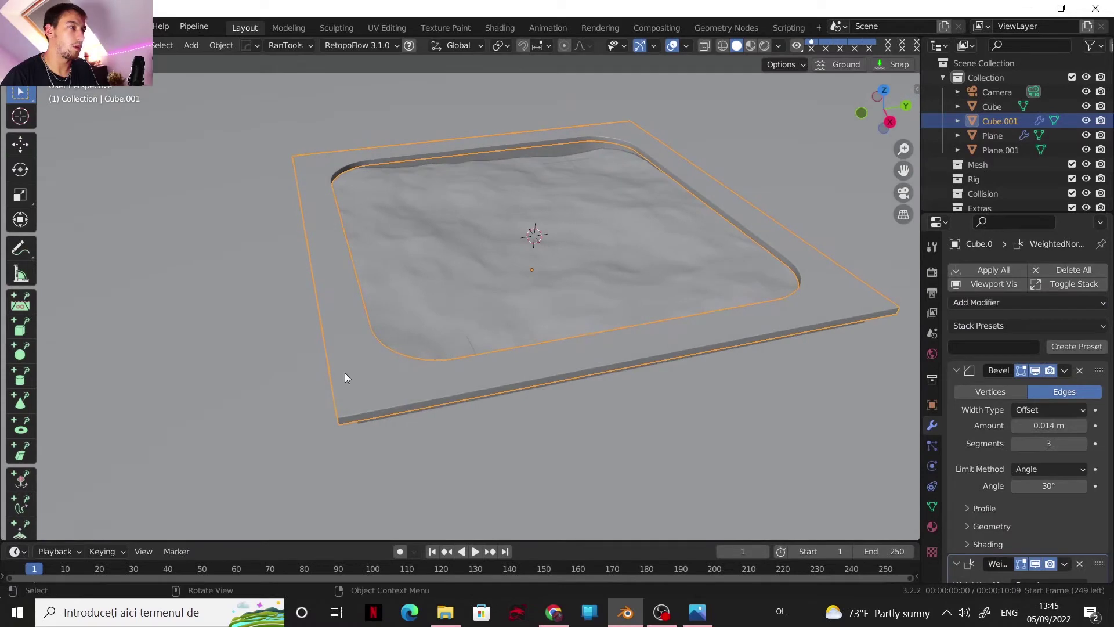
pyautogui.moveTo(398, 381); pyautogui.dragTo(451, 361, button='middle')
# - Select the water plane and set the render engine to Cycles with GPU Compute as the device
pyautogui.click(451, 361)
pyautogui.click(932, 528)
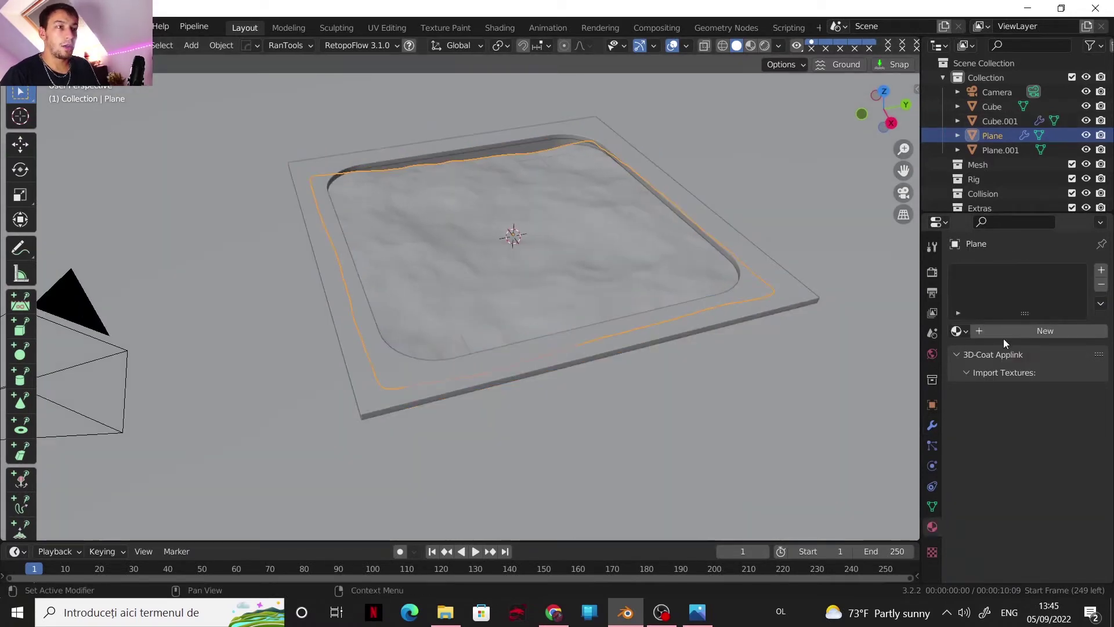
pyautogui.click(931, 274)
pyautogui.click(1026, 269)
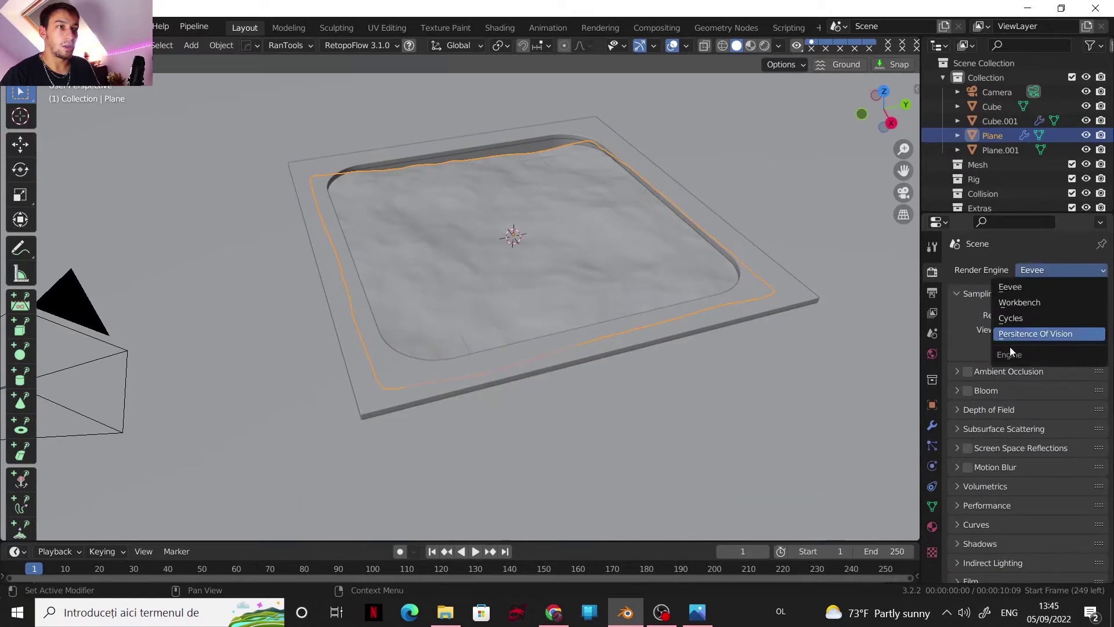
pyautogui.click(1011, 317)
pyautogui.click(1049, 304)
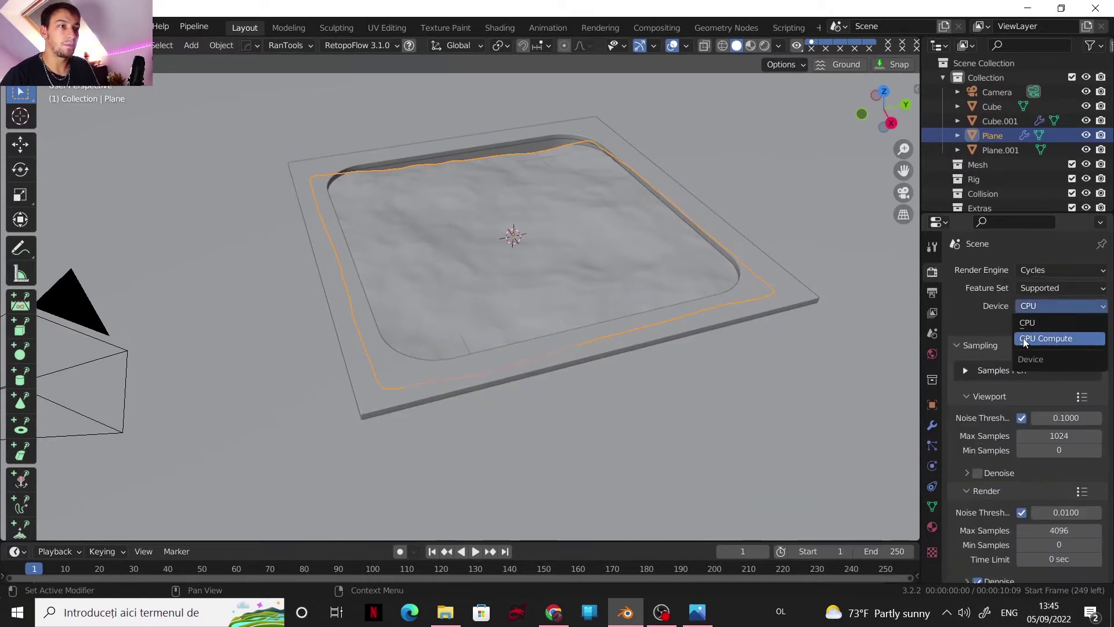
pyautogui.click(1022, 338)
# - Create a material for the water plane using a Glass BSDF surface with roughness 0
pyautogui.click(932, 525)
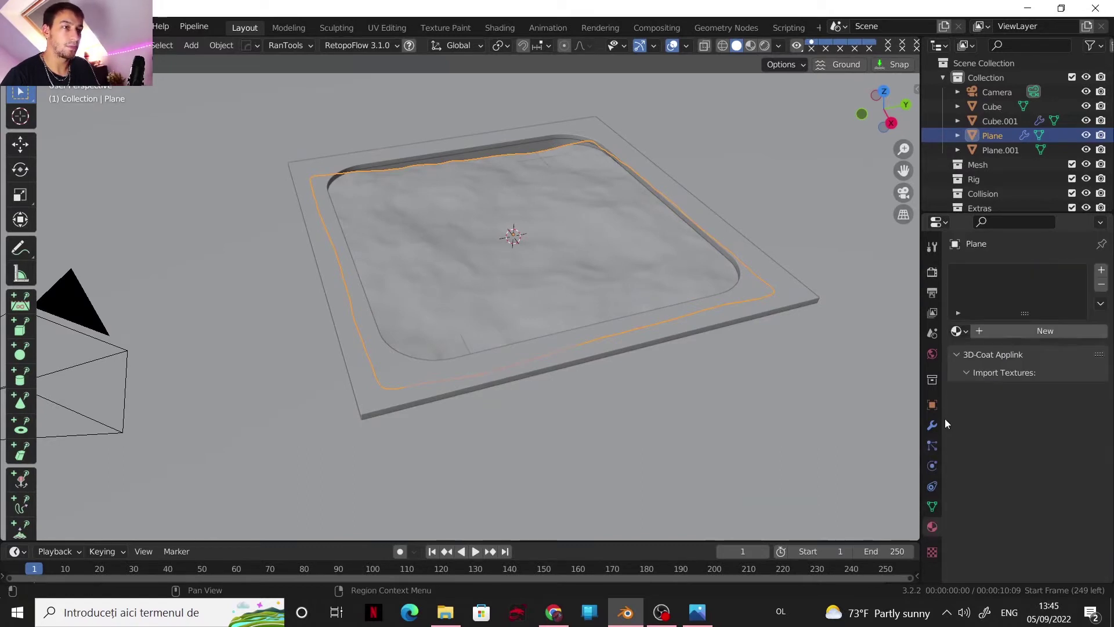
pyautogui.click(1016, 273)
pyautogui.click(1051, 395)
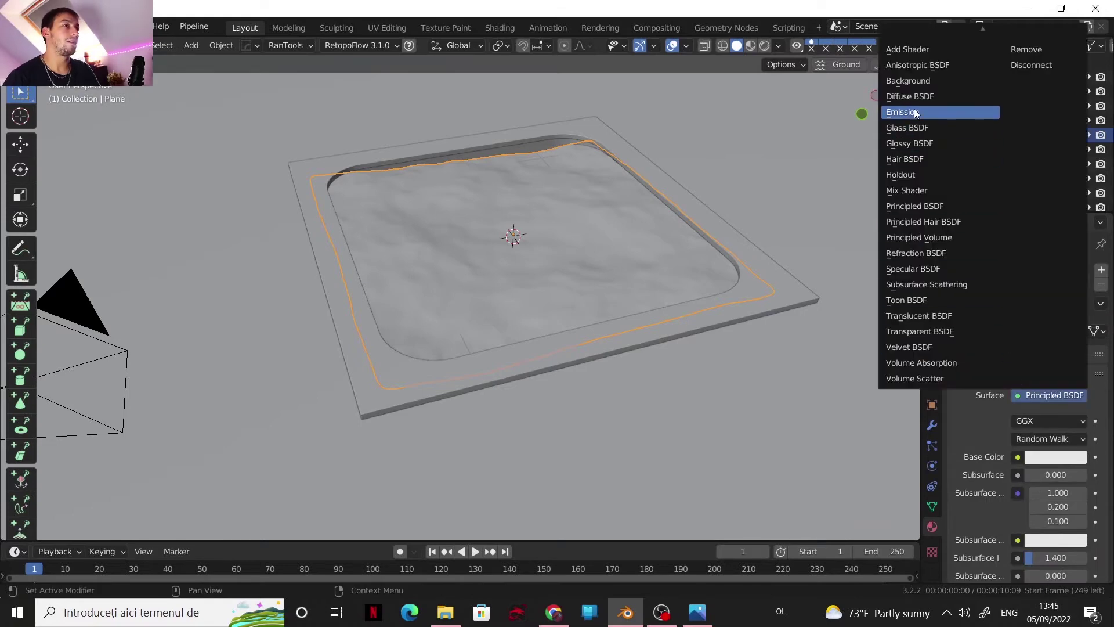
pyautogui.click(922, 128)
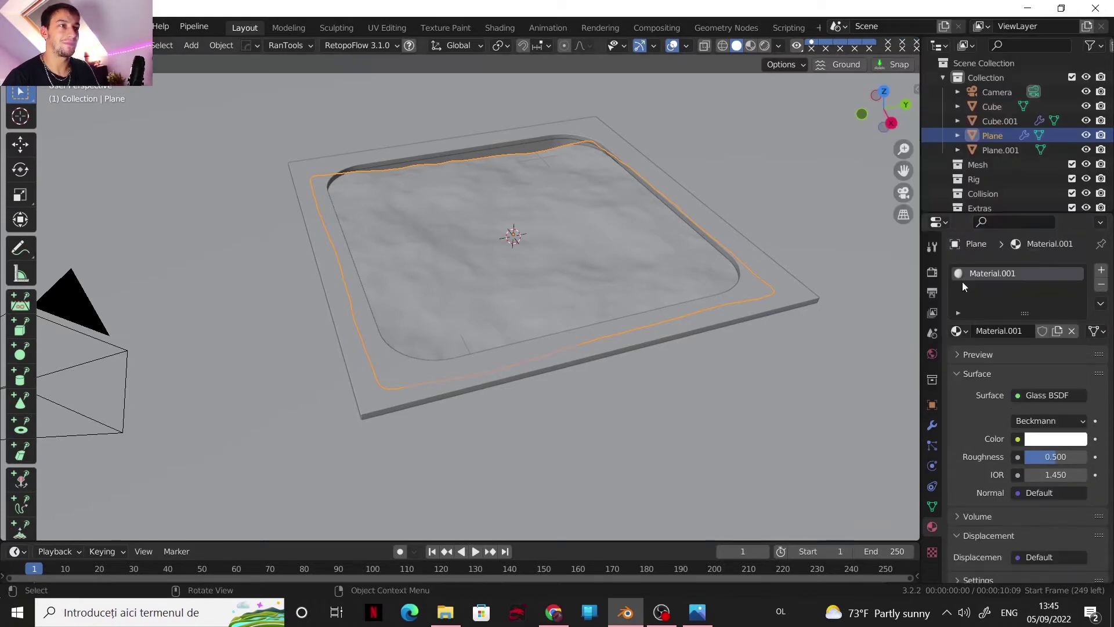
pyautogui.click(1056, 457)
pyautogui.write('0')
pyautogui.press('Return')
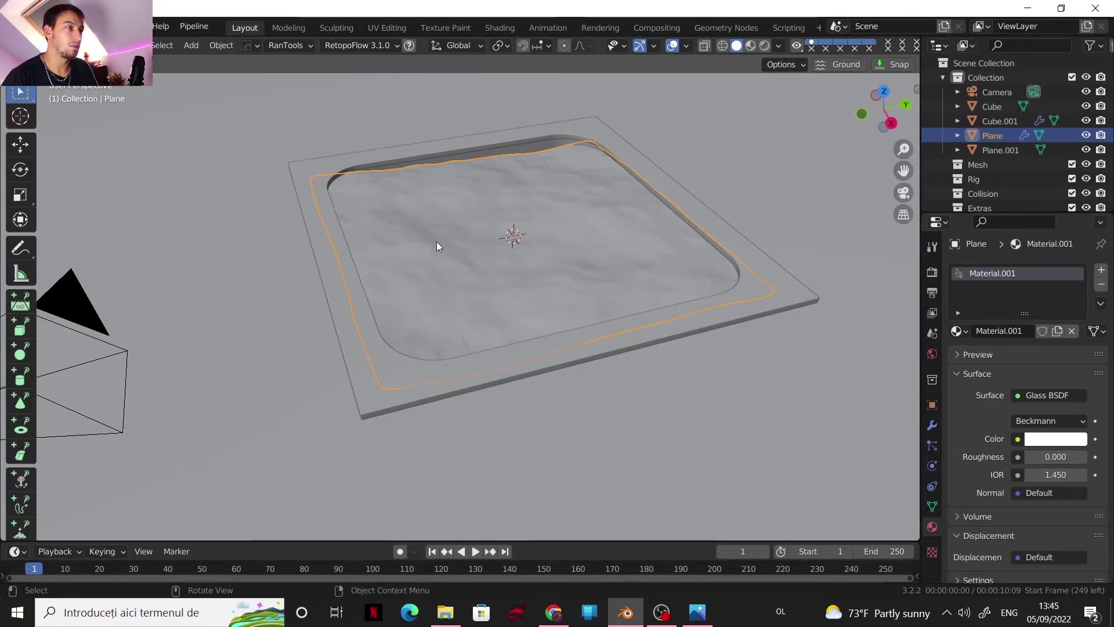
pyautogui.moveTo(437, 242); pyautogui.dragTo(431, 286, button='middle')
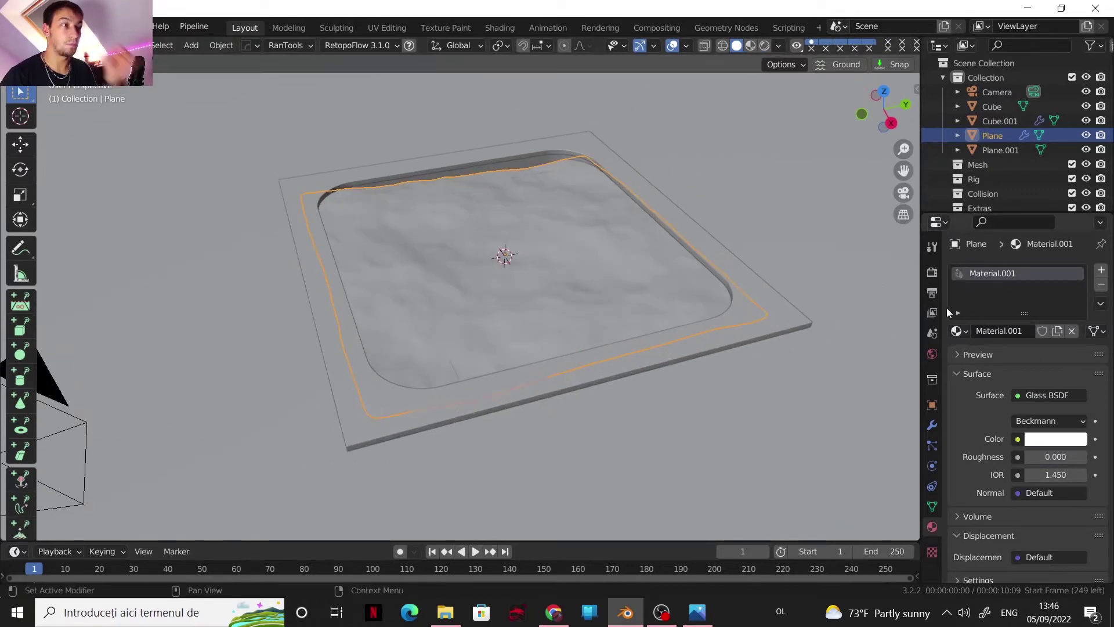
# - Light the world with an Environment Texture, loading wide_street_01_2k.hdr from the piscina folder
pyautogui.click(932, 354)
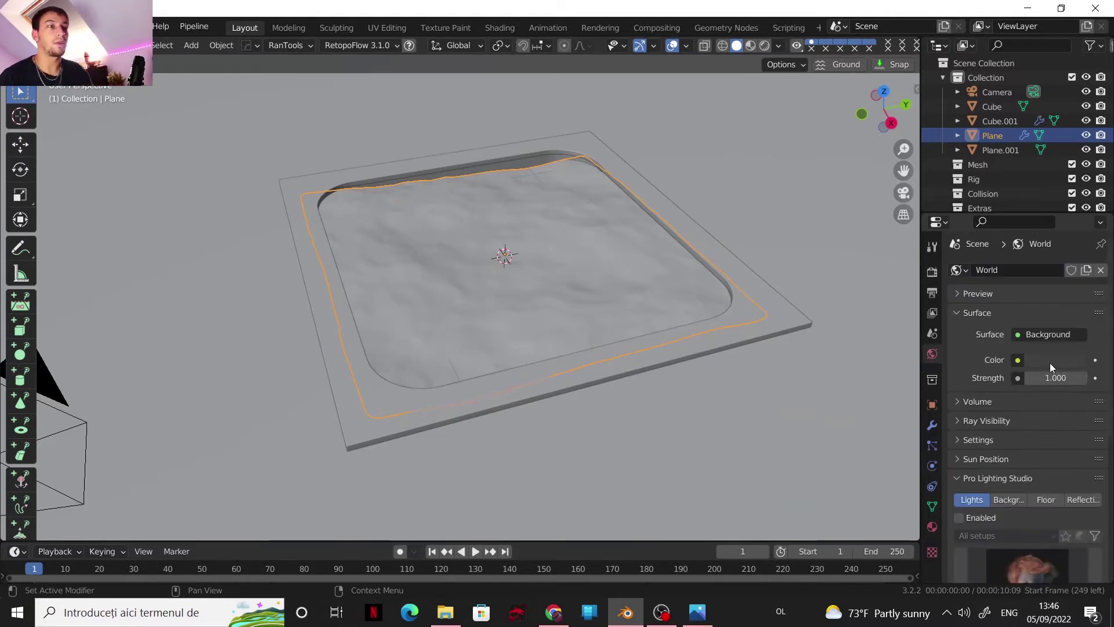
pyautogui.click(1019, 361)
pyautogui.click(747, 423)
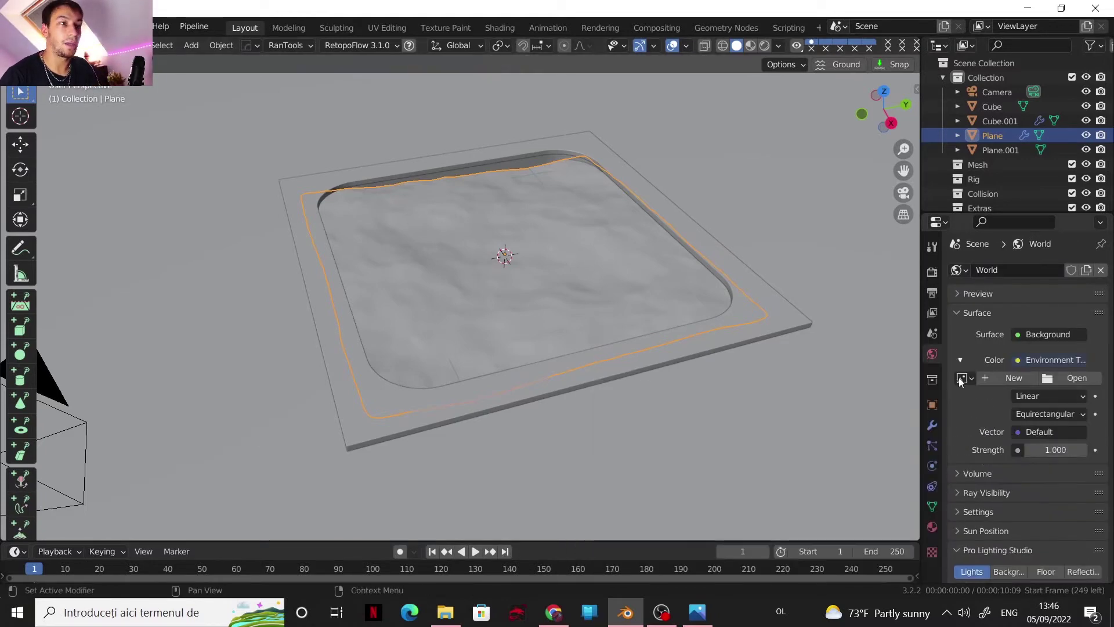
pyautogui.click(1067, 378)
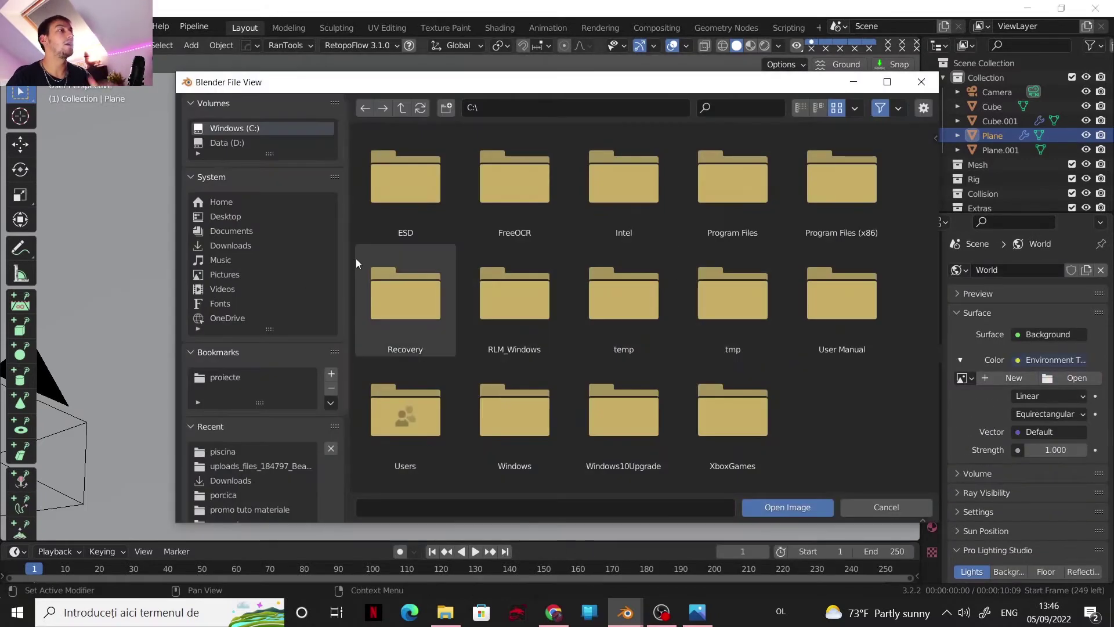
pyautogui.click(224, 453)
pyautogui.click(821, 191)
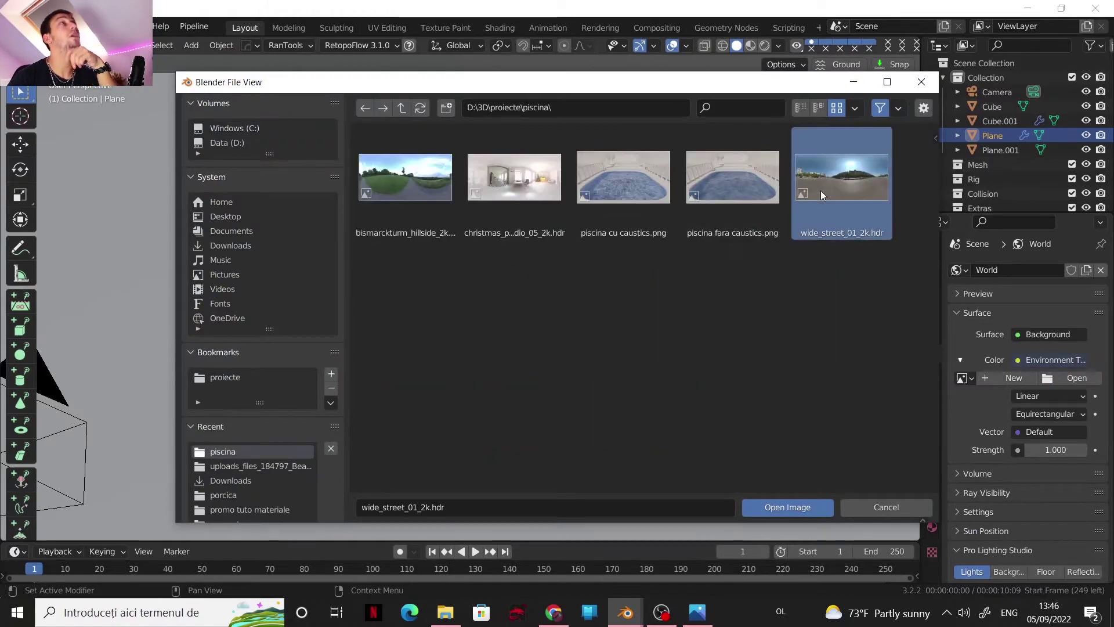
pyautogui.click(781, 508)
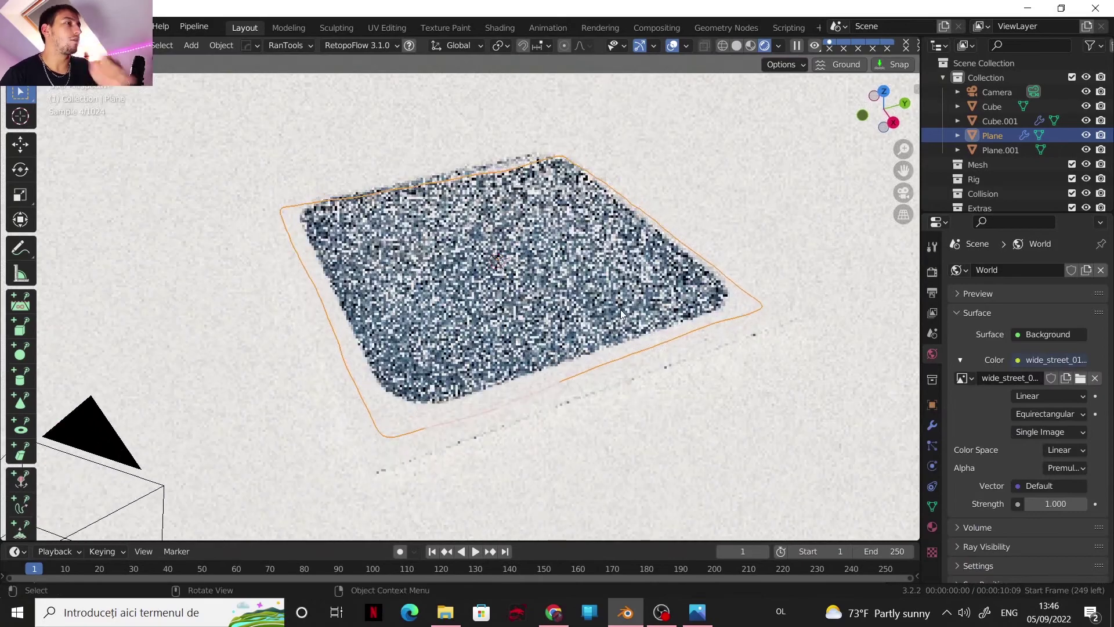
# - Enable Cast Shadow Caustics in the water plane's object shading settings
pyautogui.scroll(1, 621, 309)
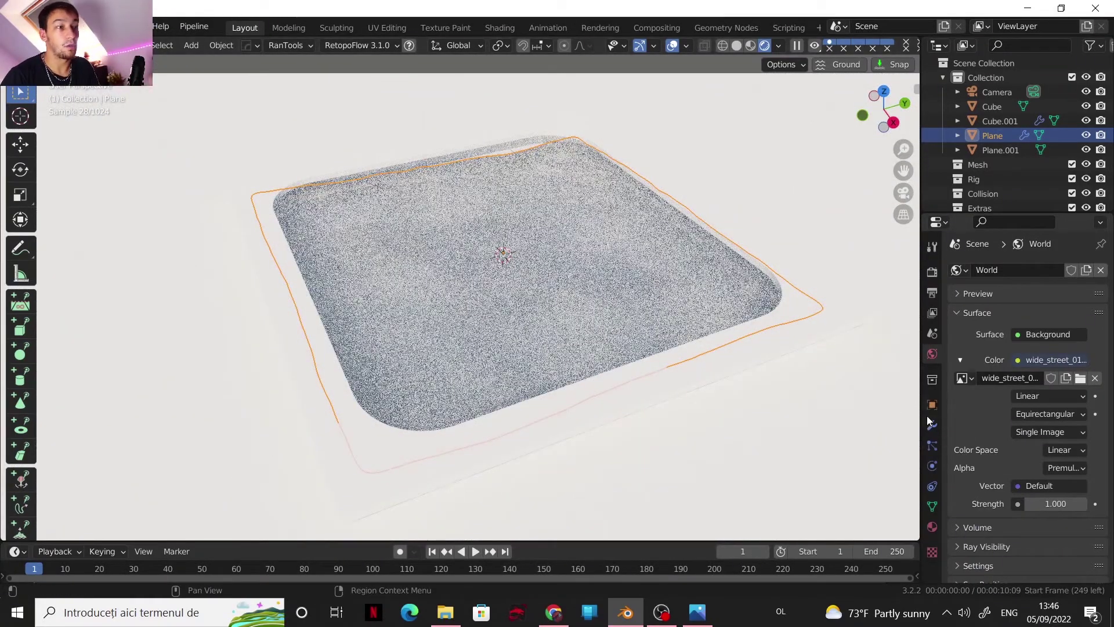
pyautogui.click(933, 424)
pyautogui.click(932, 404)
pyautogui.scroll(-4, 971, 419)
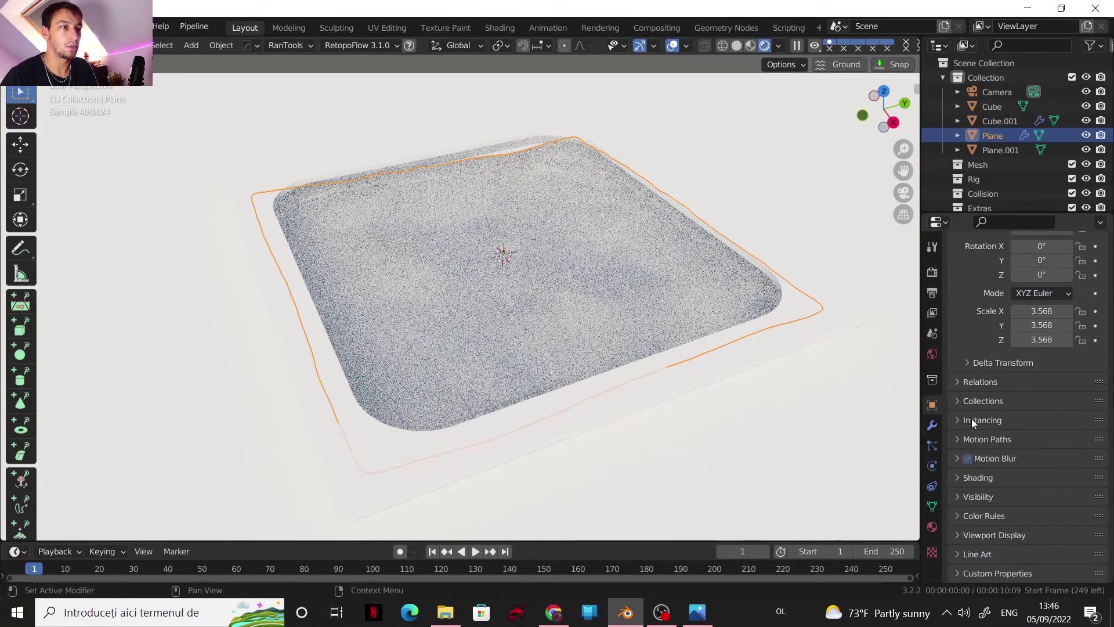
pyautogui.click(958, 477)
pyautogui.scroll(-5, 986, 490)
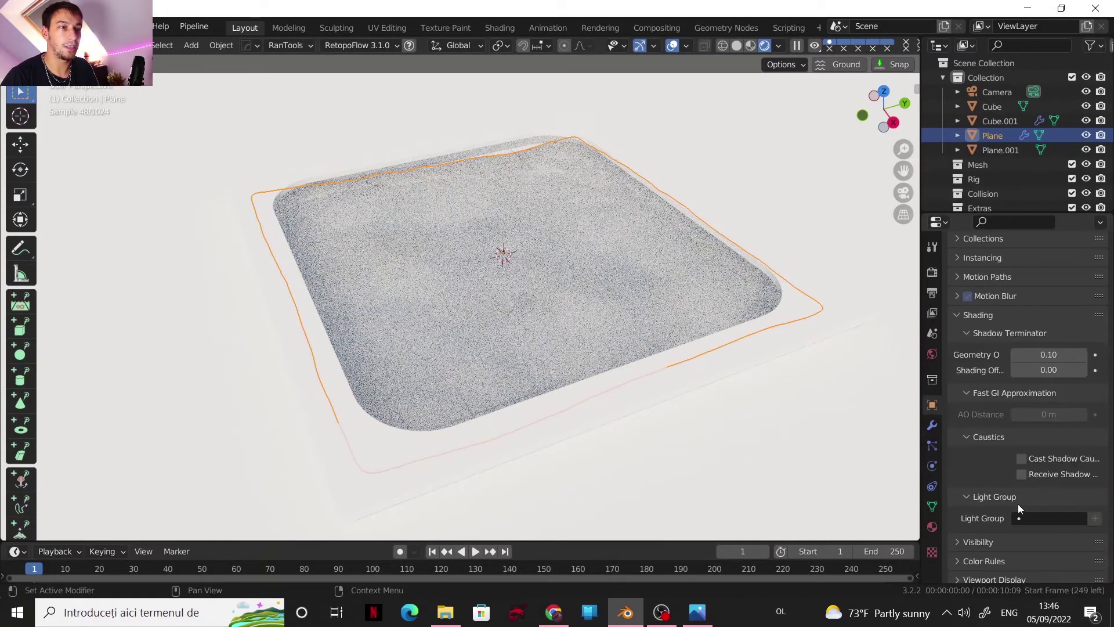
pyautogui.click(1022, 458)
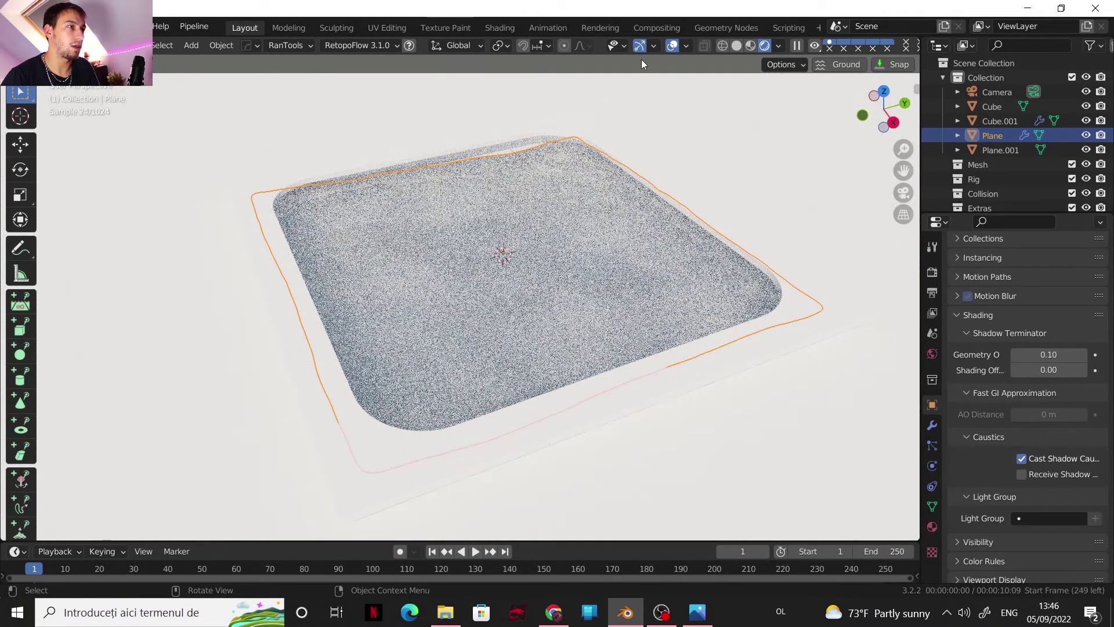
# - Return to solid shading and enable Receive Shadow Caustics on both the pool block and the rim
pyautogui.click(737, 45)
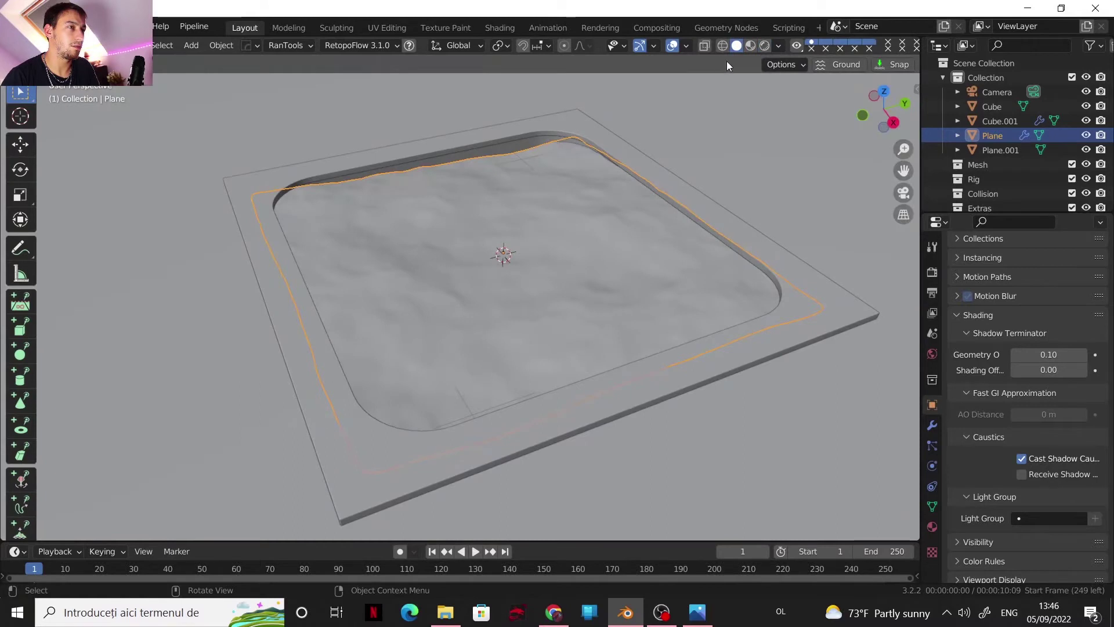
pyautogui.click(503, 149)
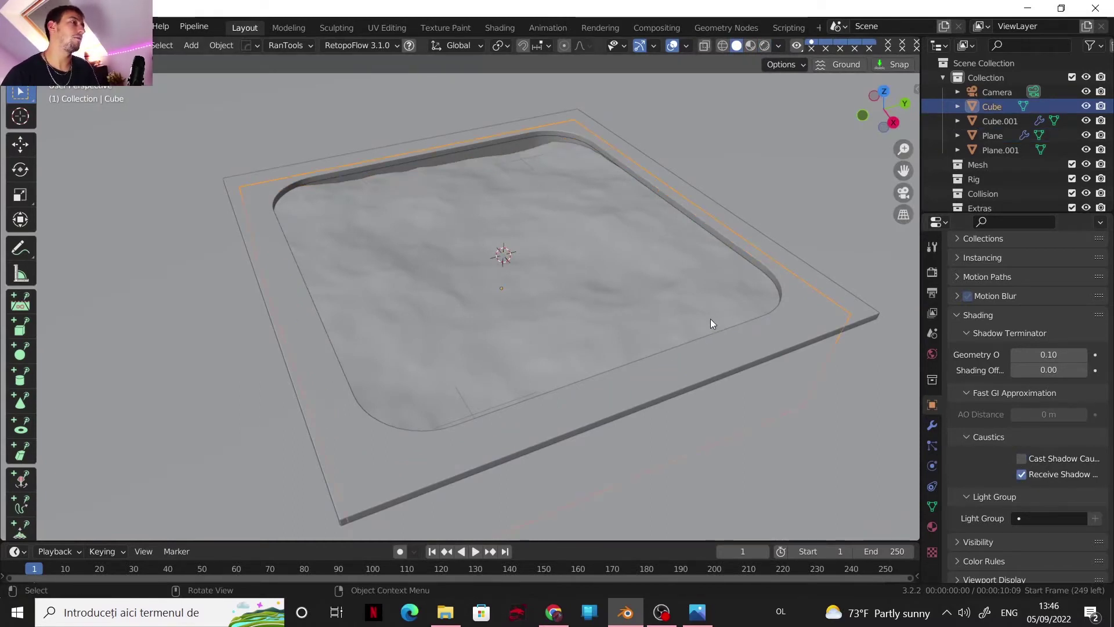
pyautogui.scroll(-2, 635, 258)
pyautogui.click(732, 279)
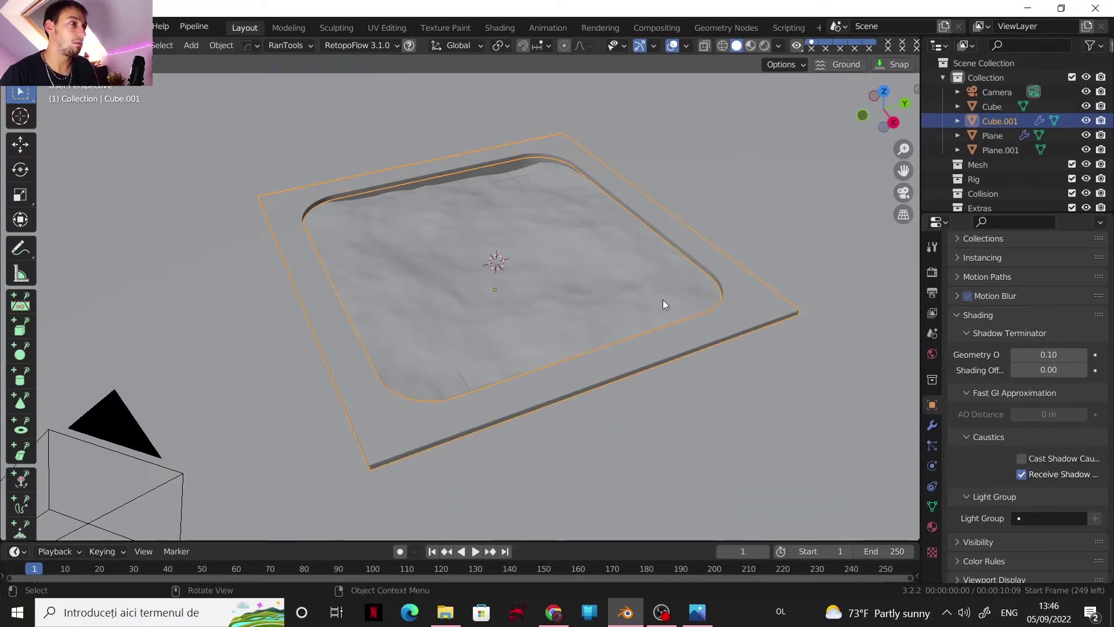
# - Switch the viewport to rendered shading and enable Shadow Caustics in the world's surface settings
pyautogui.click(764, 45)
pyautogui.scroll(2, 625, 227)
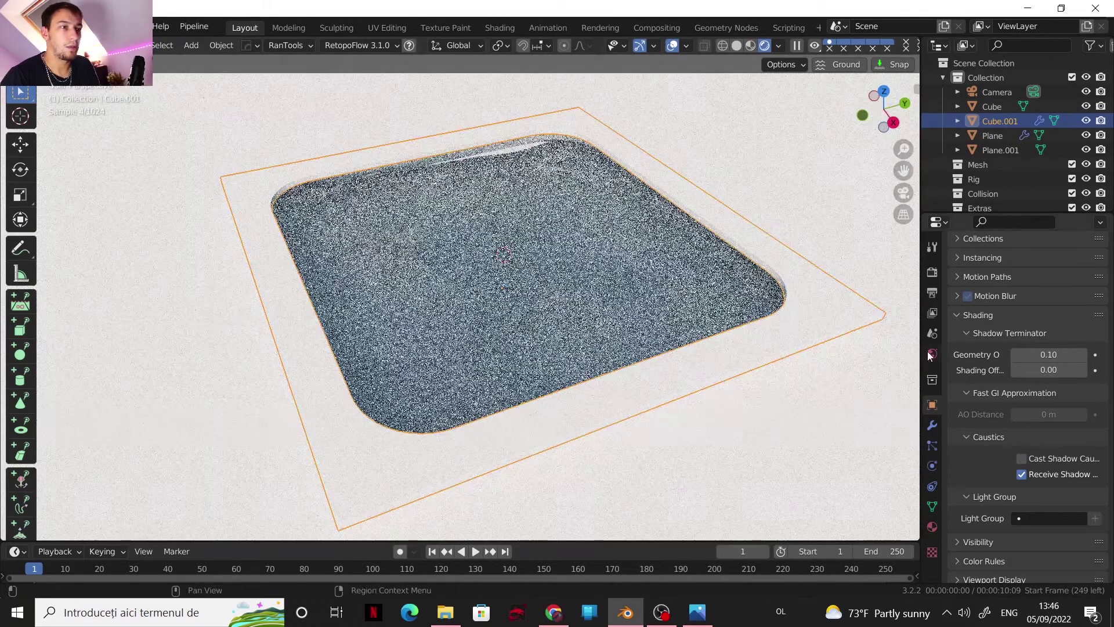
pyautogui.click(933, 354)
pyautogui.scroll(1, 981, 365)
pyautogui.click(963, 311)
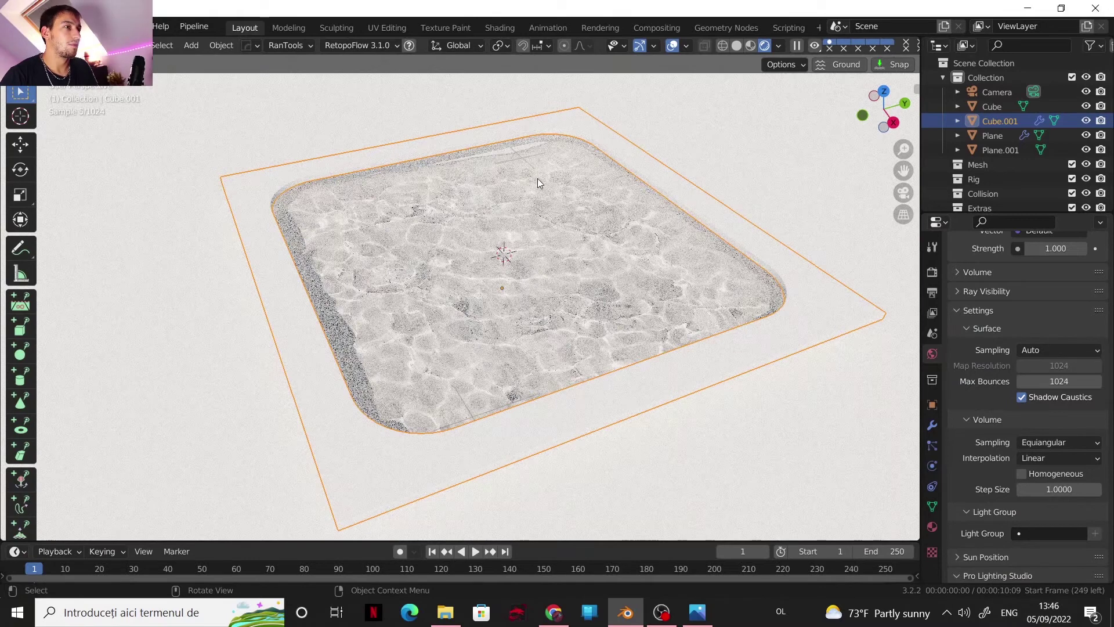
# - Select the pool block and show its material nodes in a Shader Editor in place of the timeline, enlarging that area
pyautogui.click(522, 150)
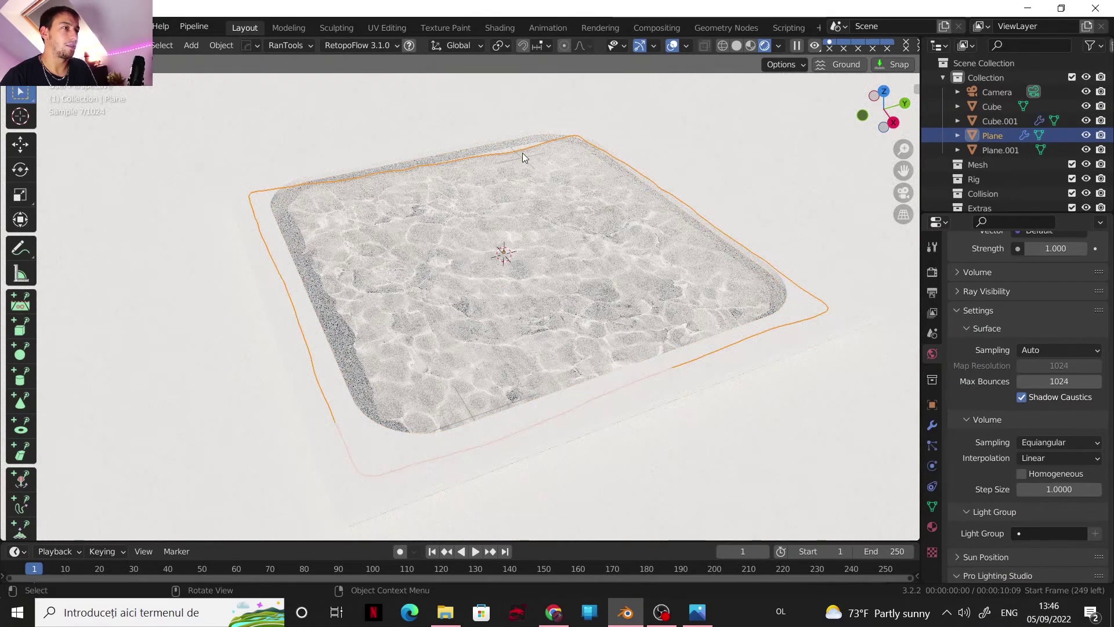
pyautogui.click(517, 145)
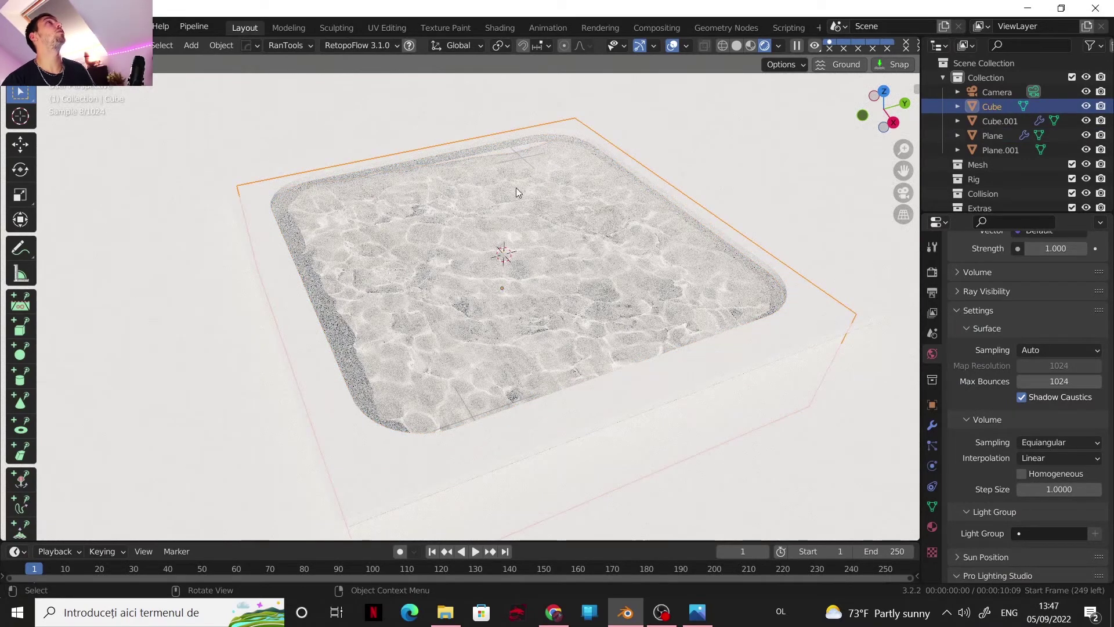
pyautogui.moveTo(550, 539); pyautogui.dragTo(574, 352)
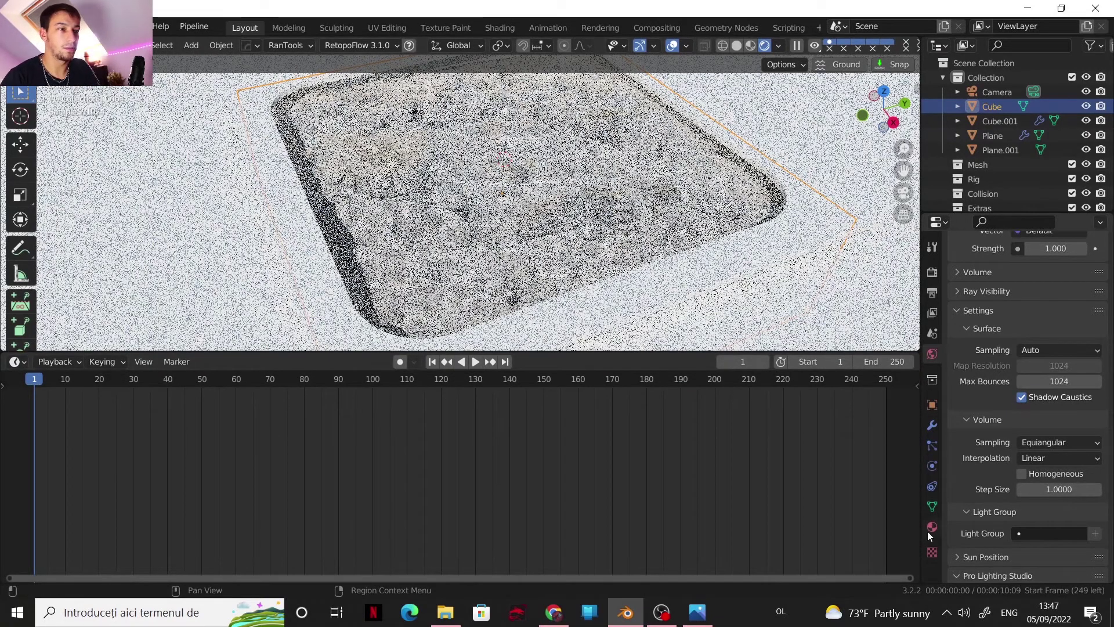
pyautogui.click(930, 528)
pyautogui.click(23, 361)
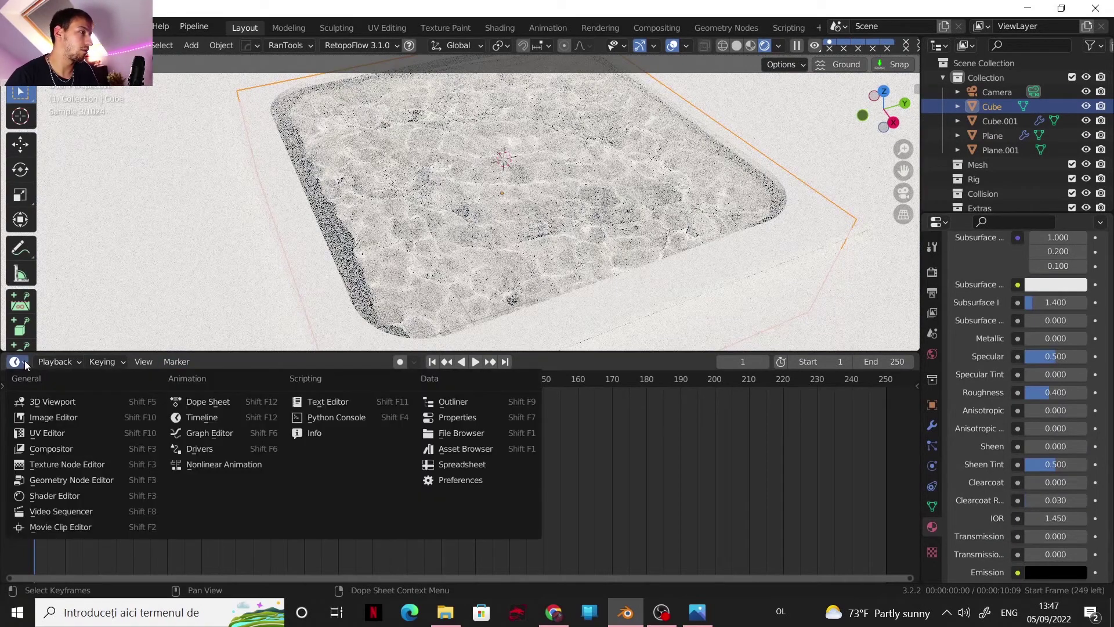
pyautogui.click(60, 497)
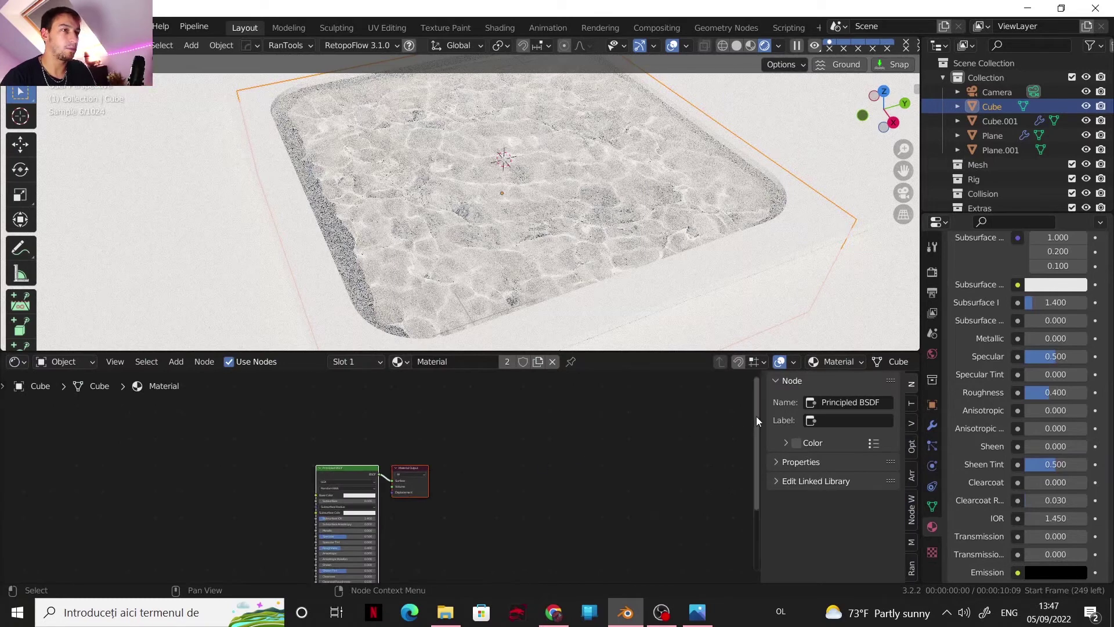
pyautogui.scroll(1, 547, 487)
pyautogui.keyDown('ctrl'); pyautogui.hscroll(-3, 405, 475); pyautogui.keyUp('ctrl')
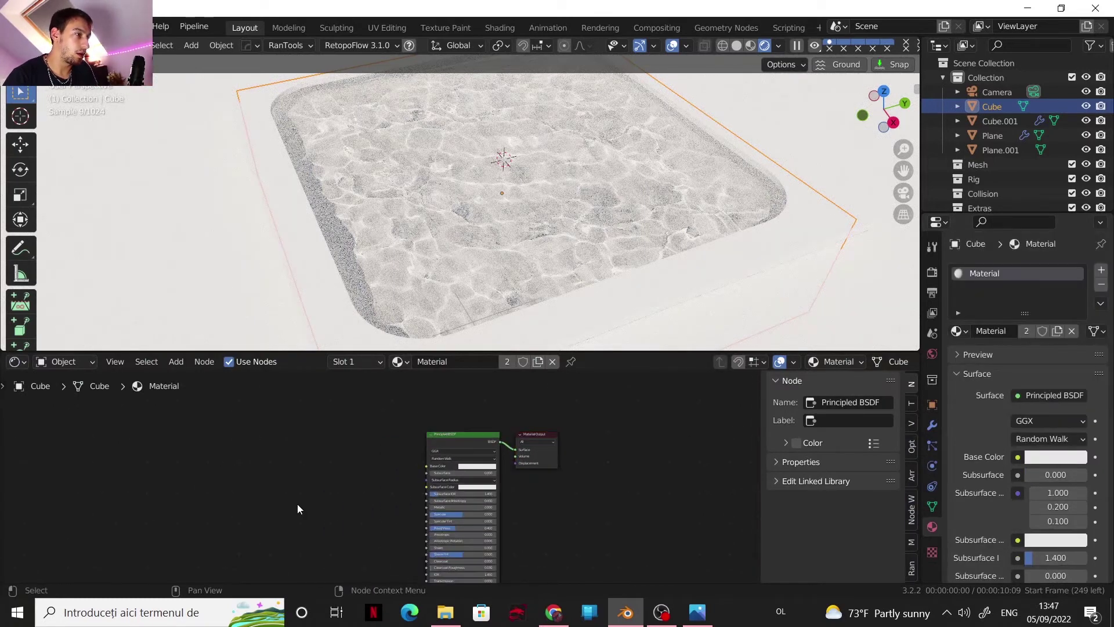
# - Add a Brick Texture node to the pool material and preview its color output directly on the model
pyautogui.hotkey('shift', 'a')
pyautogui.moveTo(284, 478)
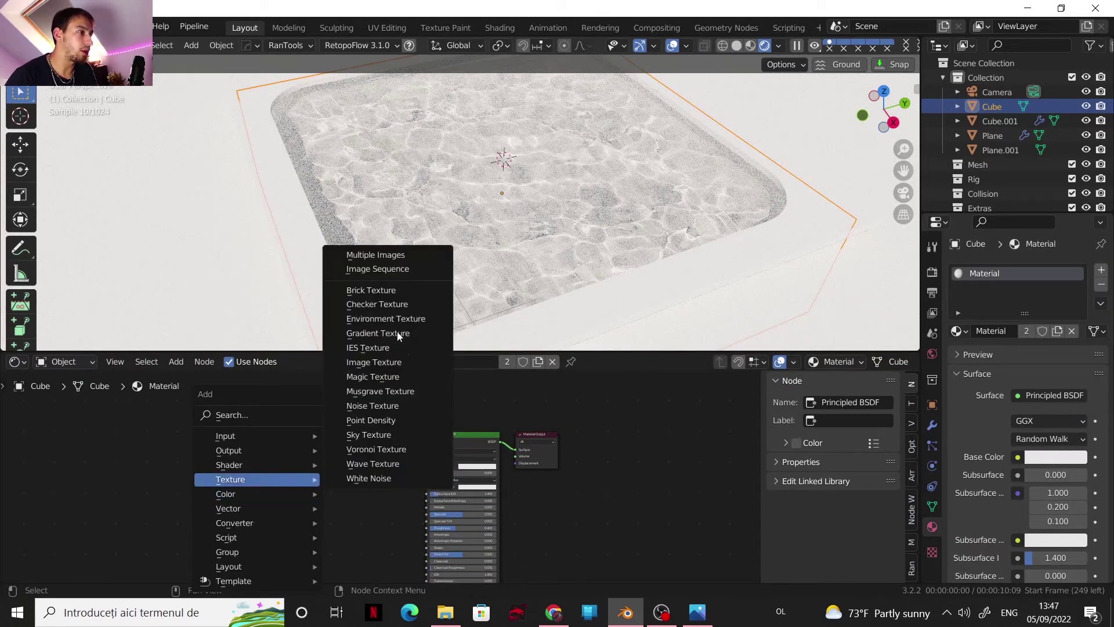
pyautogui.click(366, 290)
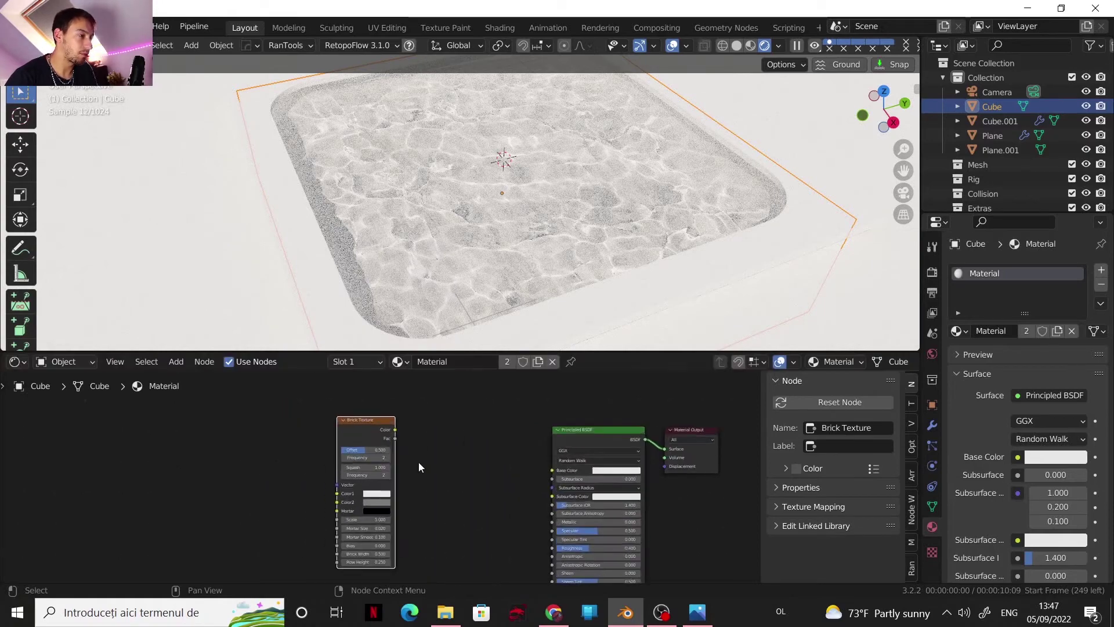
pyautogui.click(367, 434)
pyautogui.keyDown('ctrl'); pyautogui.keyDown('shift'); pyautogui.click(367, 430); pyautogui.keyUp('shift'); pyautogui.keyUp('ctrl')
pyautogui.scroll(-2, 447, 472)
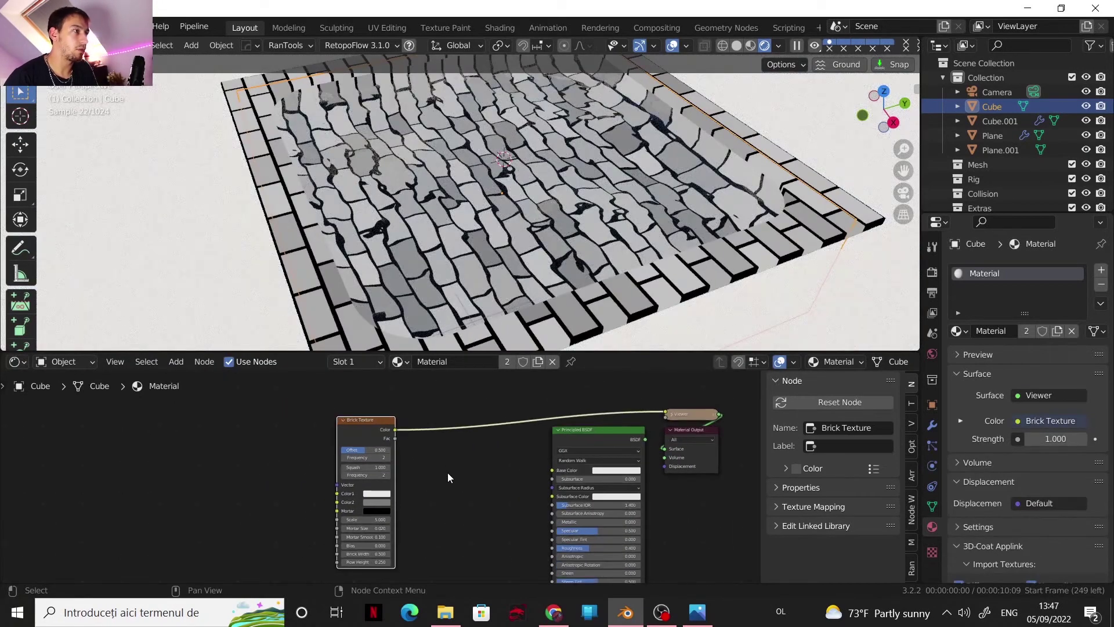
pyautogui.scroll(2, 476, 493)
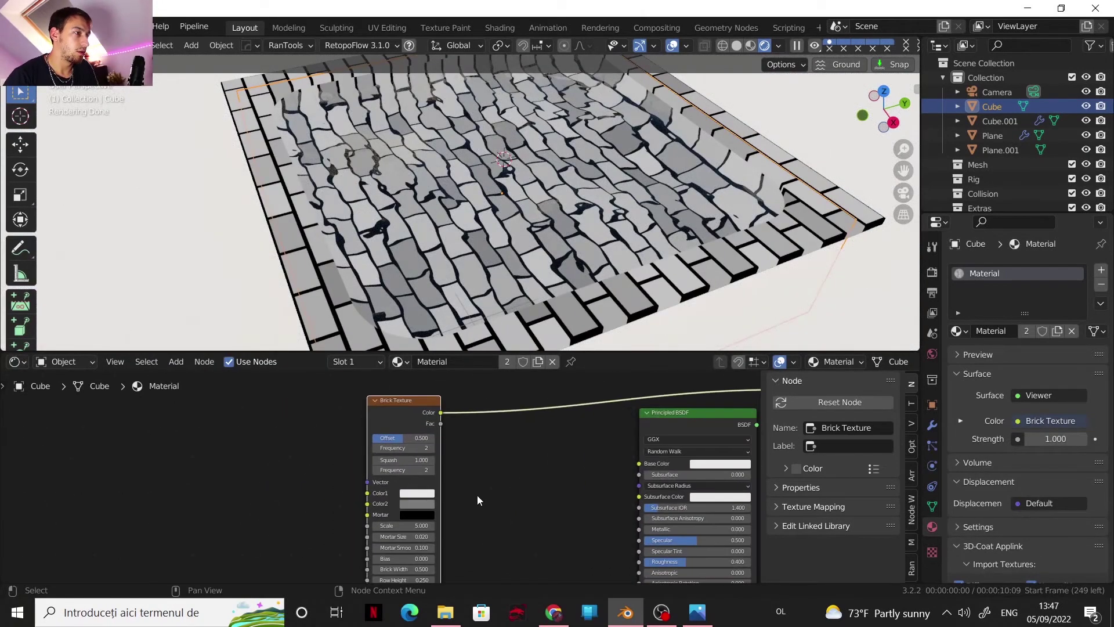
# - Set the Brick Texture's Offset to 1.000 and its Row Height to 0.500 for a square tile grid
pyautogui.moveTo(408, 438); pyautogui.dragTo(436, 439)
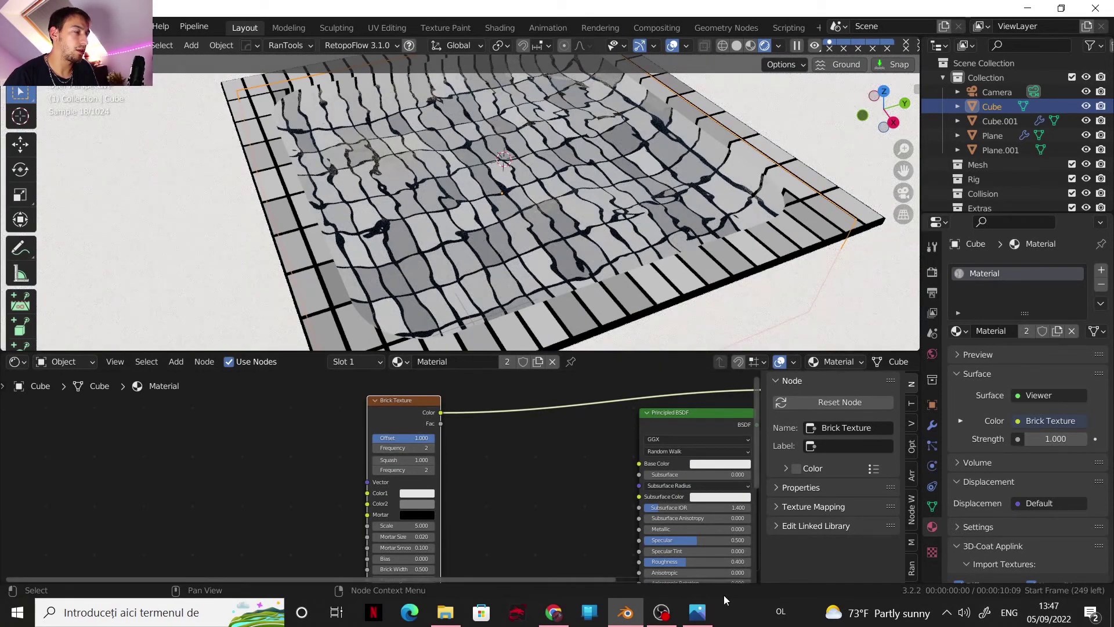
pyautogui.scroll(-2, 578, 523)
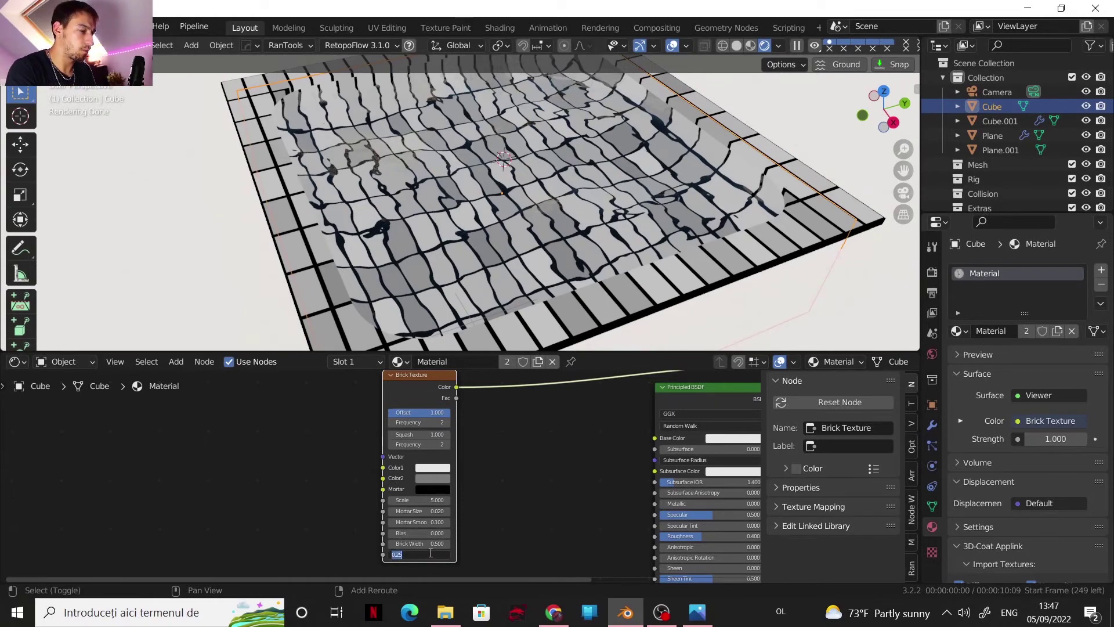
pyautogui.press('Return')
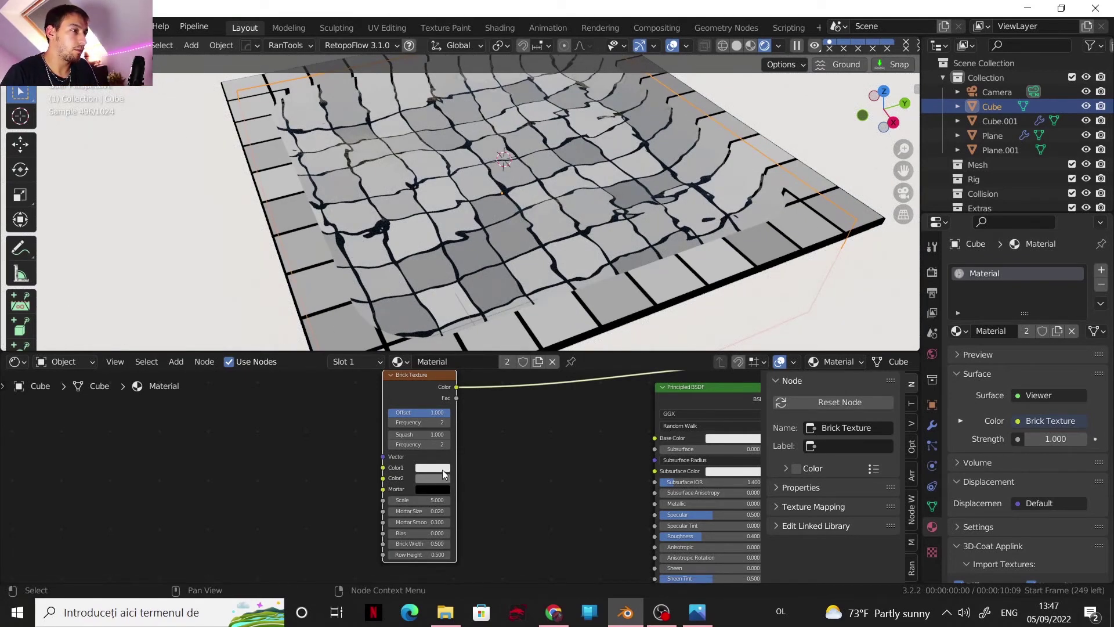
# - Make the Brick Texture's mortar white and set Color2 to pale blue with hue 0.565, saturation 0.346 and value 1.000
pyautogui.click(429, 489)
pyautogui.click(500, 392)
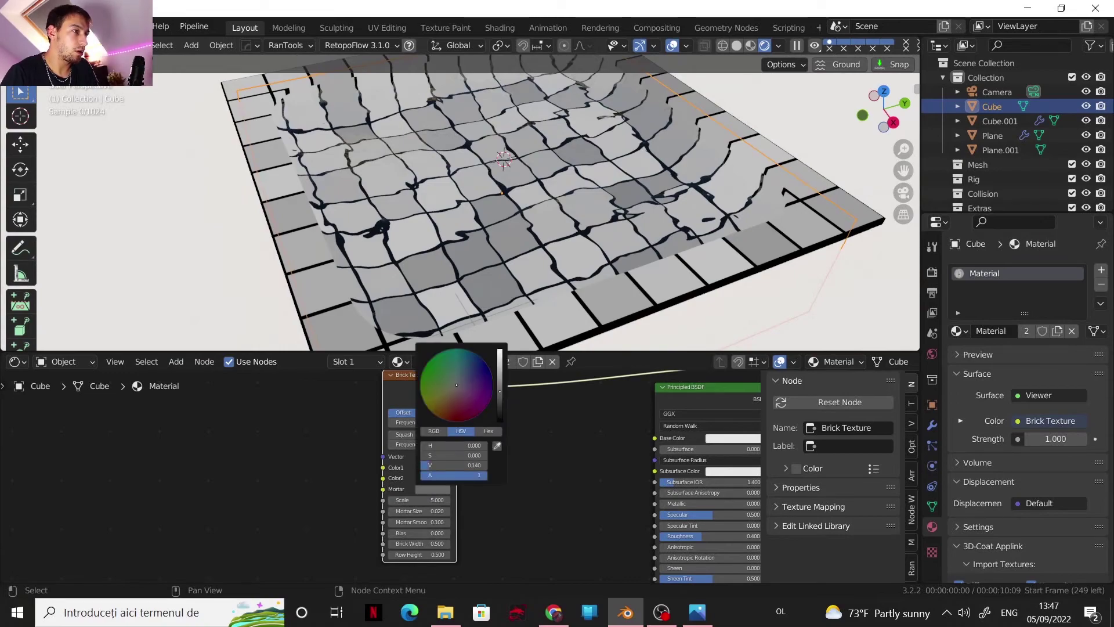
pyautogui.moveTo(499, 392); pyautogui.dragTo(500, 352)
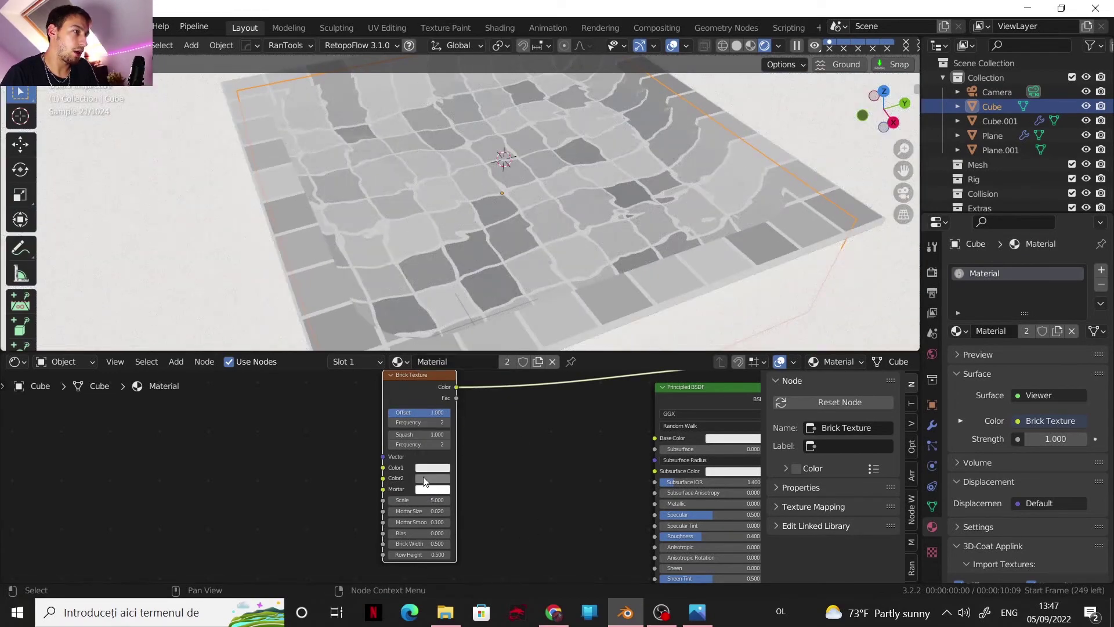
pyautogui.click(429, 478)
pyautogui.moveTo(471, 397); pyautogui.dragTo(459, 368)
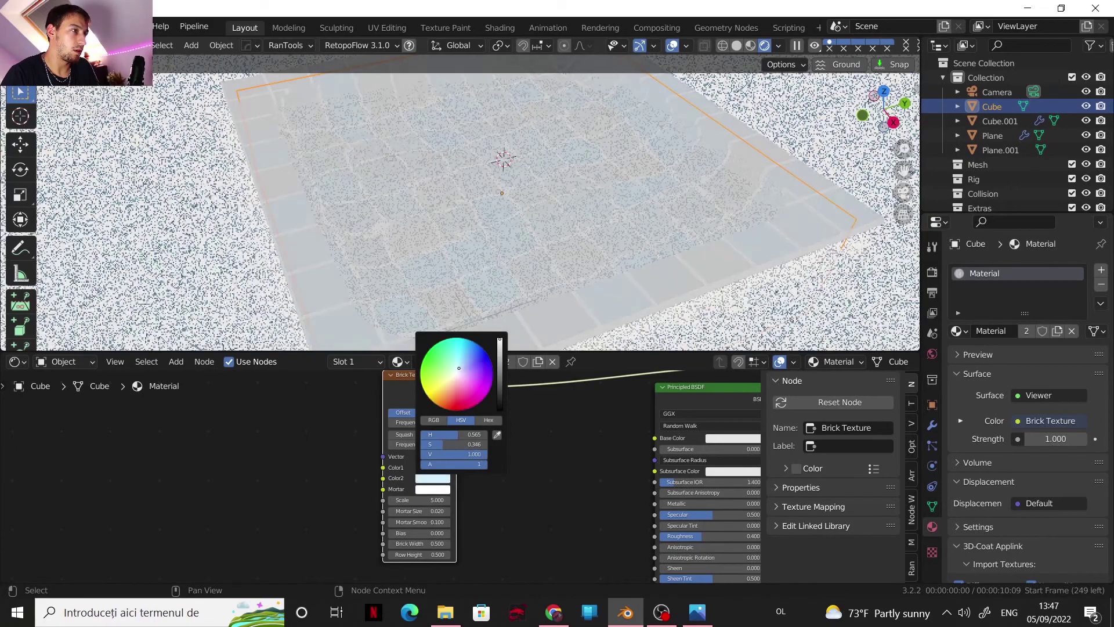
# - Set the Brick Texture's Color1 to a light blue slightly more saturated than Color2, with its brightness raised
pyautogui.click(424, 468)
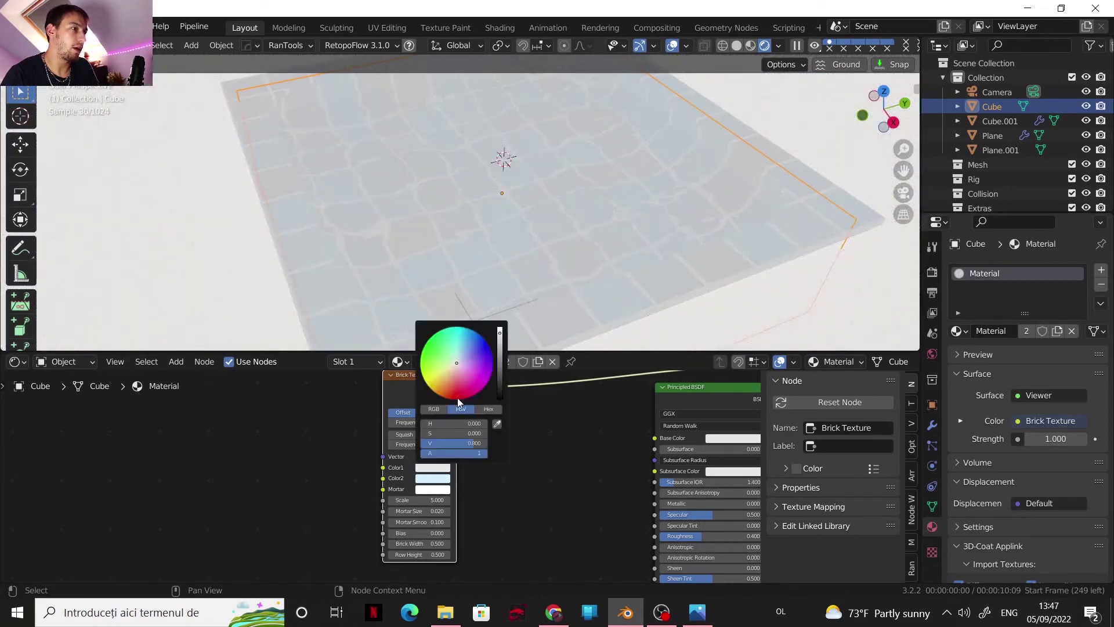
pyautogui.moveTo(461, 373); pyautogui.dragTo(462, 350)
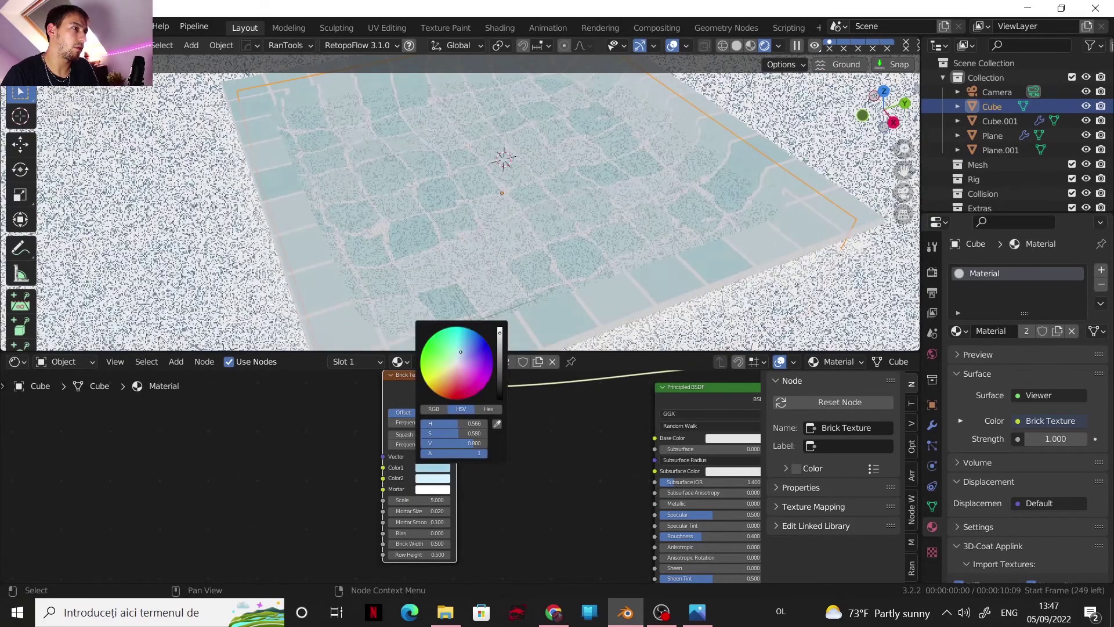
pyautogui.click(500, 329)
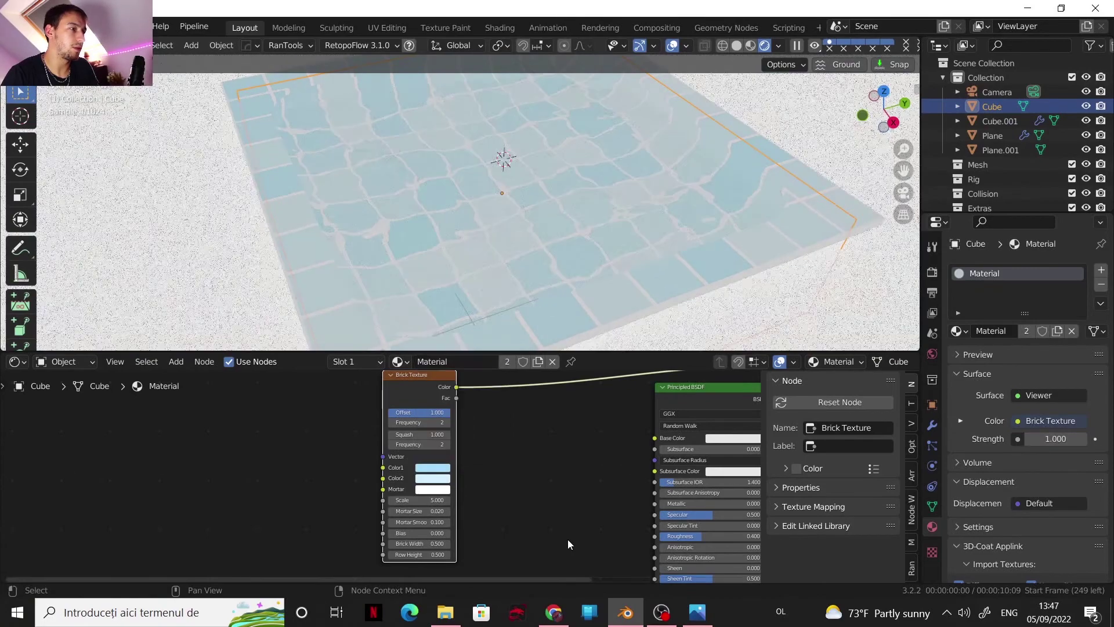
# - Raise the Brick Texture's Scale to about 22.9 and feed its Color into the Principled BSDF's Base Color, restoring the shader output
pyautogui.scroll(-1, 400, 446)
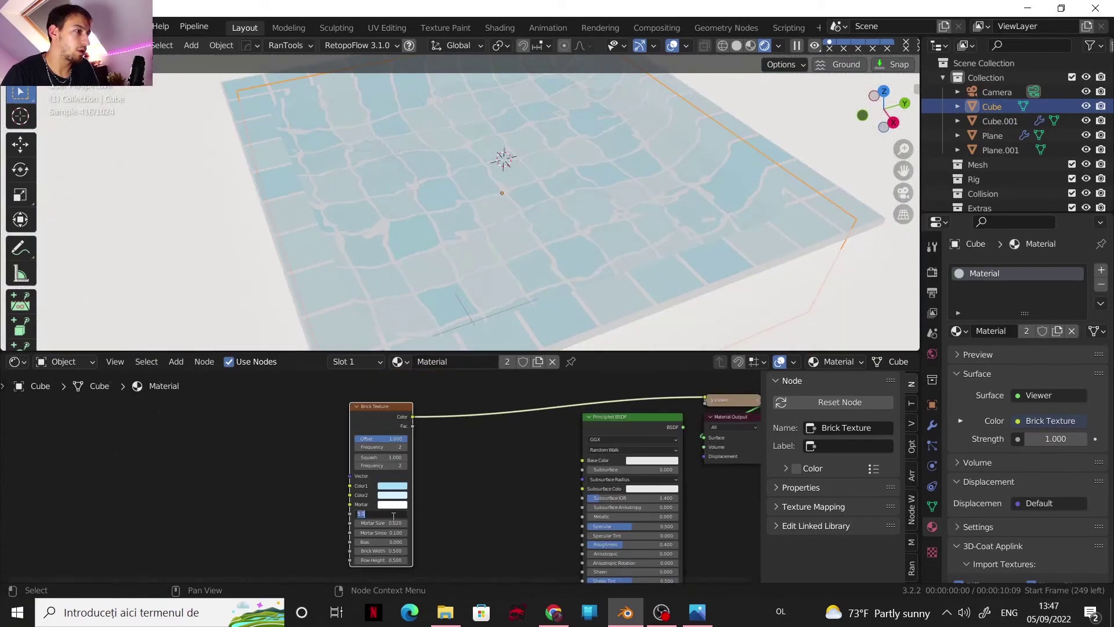
pyautogui.press('Return')
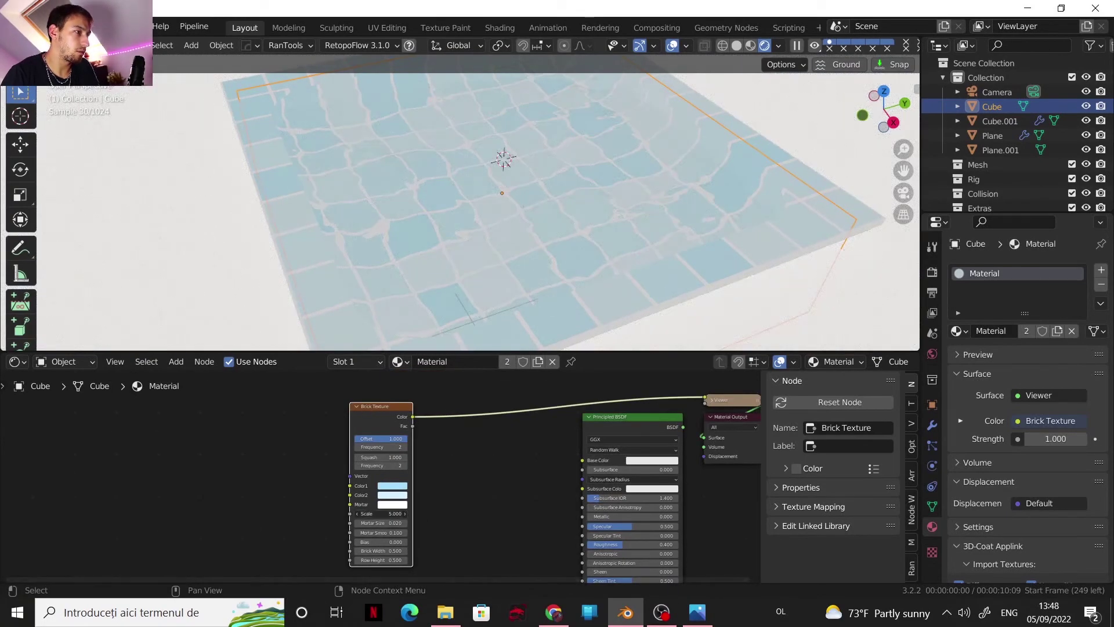
pyautogui.moveTo(381, 514); pyautogui.dragTo(428, 486)
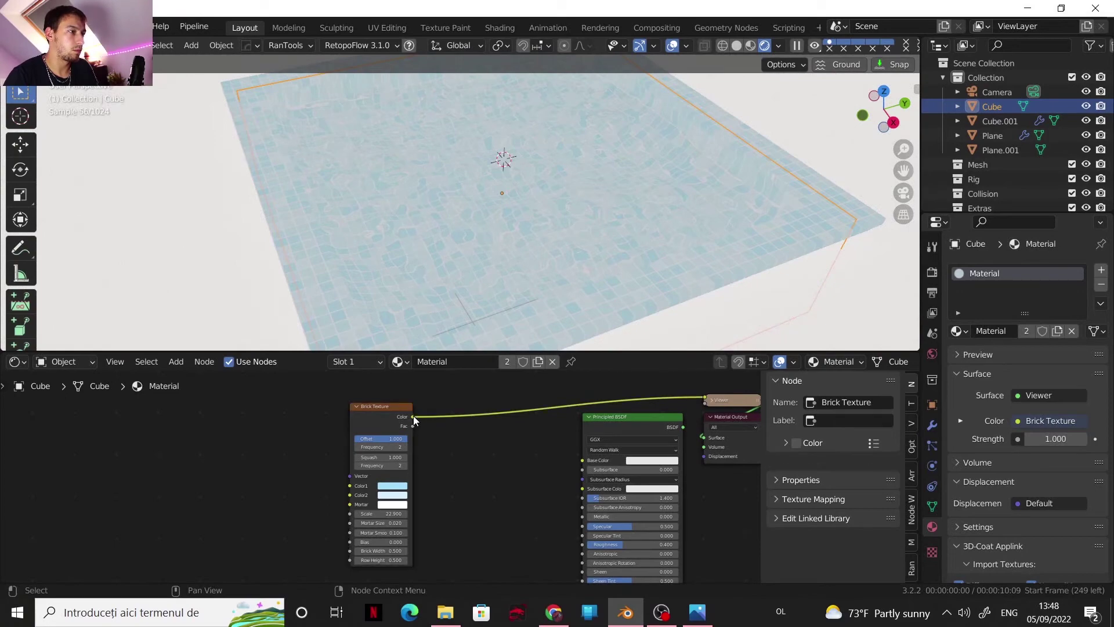
pyautogui.moveTo(413, 417); pyautogui.dragTo(582, 460)
pyautogui.keyDown('ctrl'); pyautogui.keyDown('shift'); pyautogui.click(656, 418); pyautogui.keyUp('shift'); pyautogui.keyUp('ctrl')
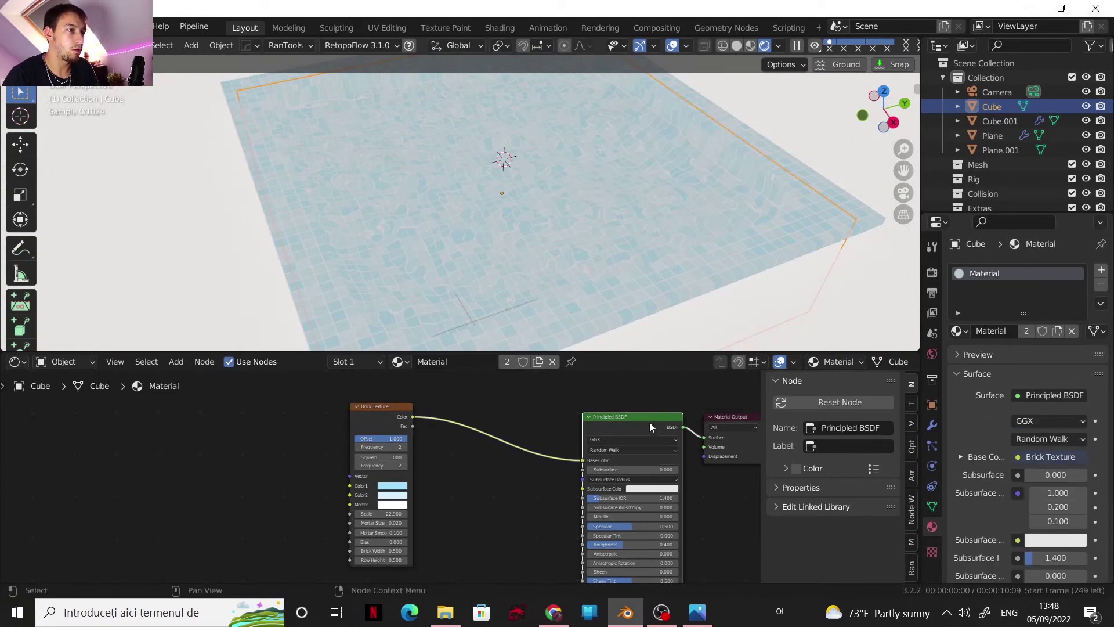
# - Unlink the tile material from the pool rim and give the ground plane a new material with a pale beige base color
pyautogui.click(847, 238)
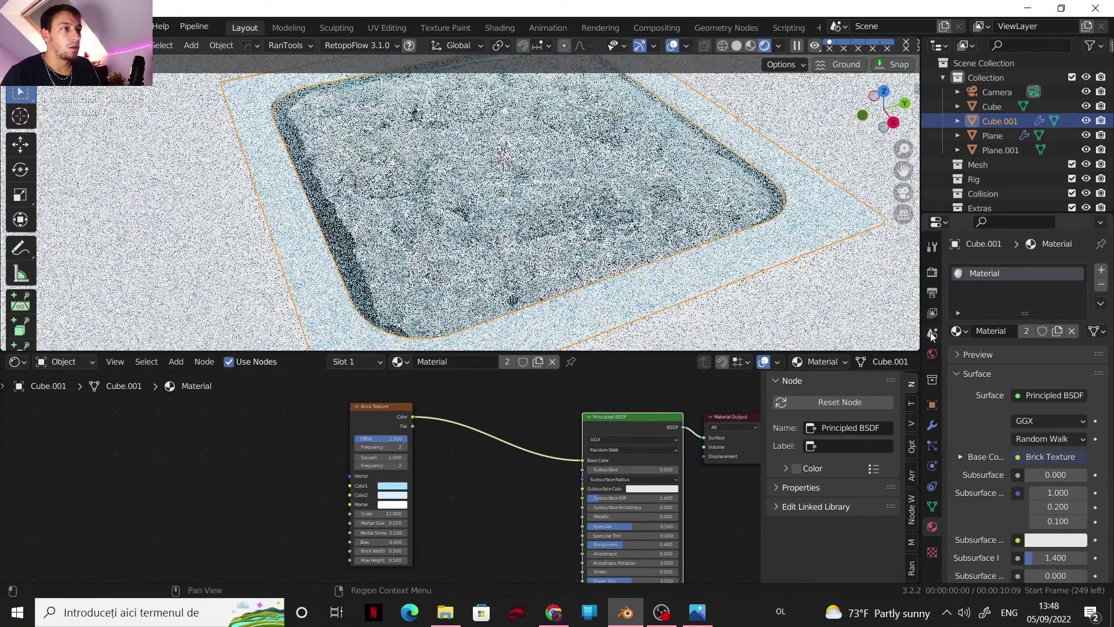
pyautogui.click(1071, 331)
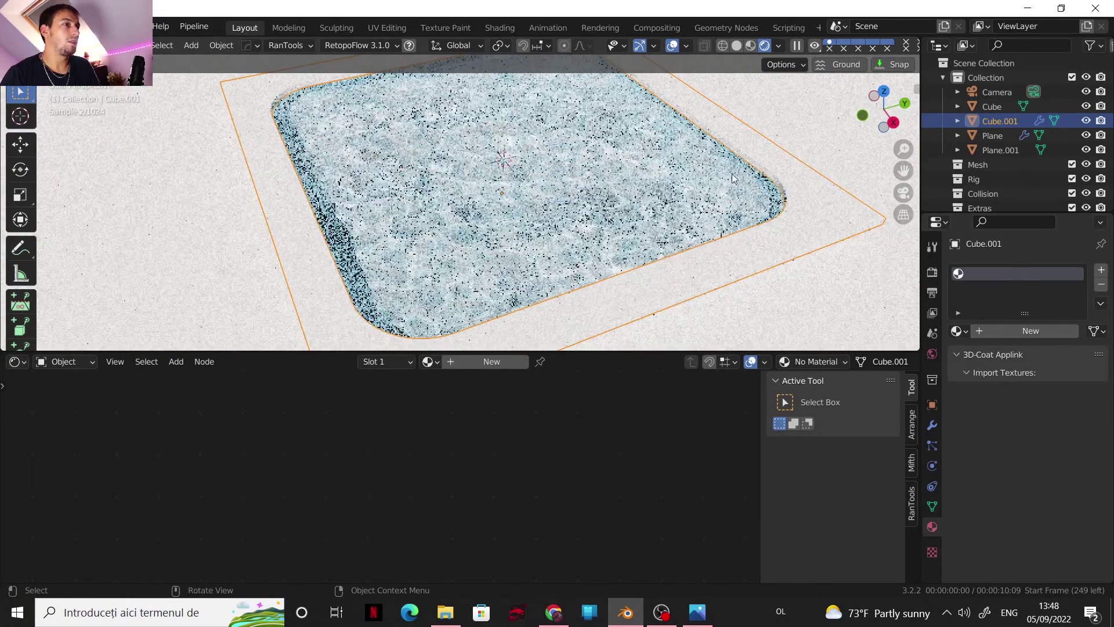
pyautogui.click(1001, 150)
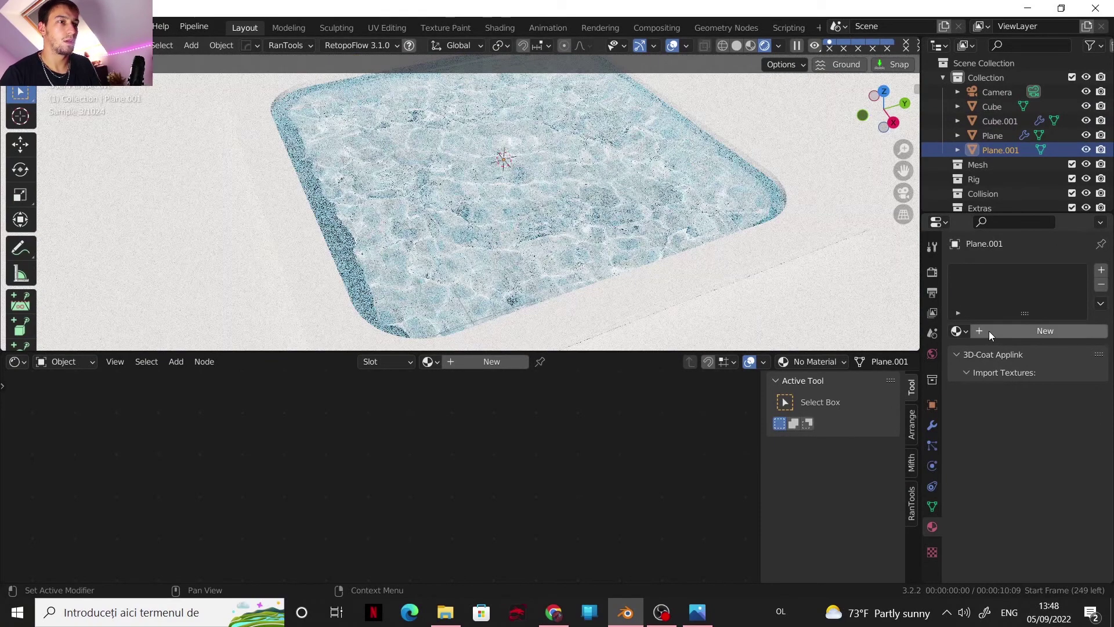
pyautogui.click(989, 331)
pyautogui.click(1049, 459)
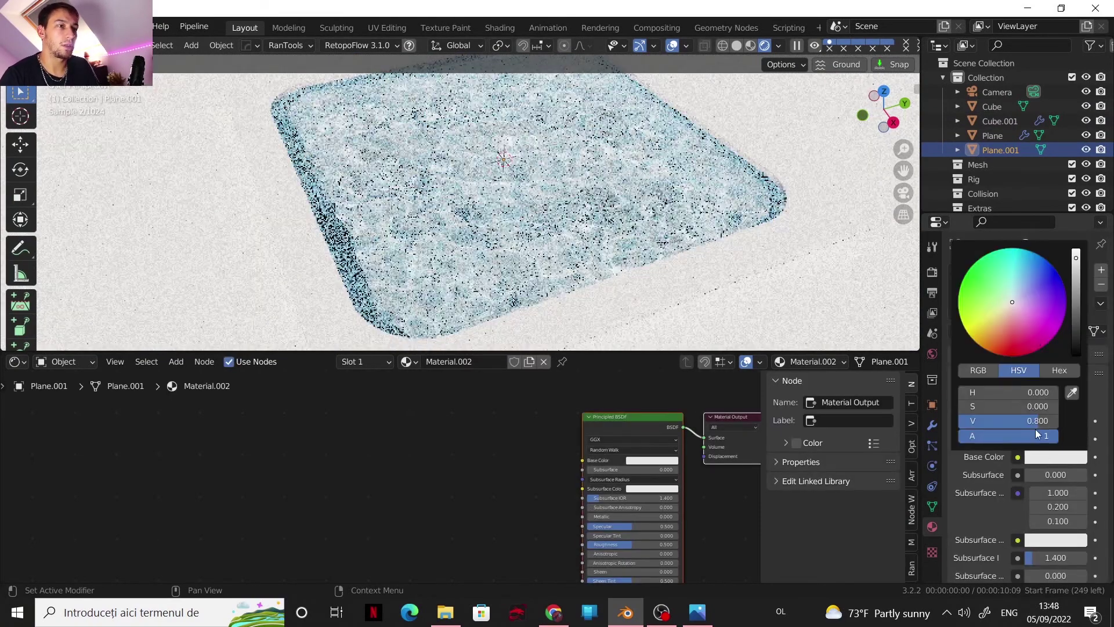
pyautogui.moveTo(1017, 307); pyautogui.dragTo(1010, 310)
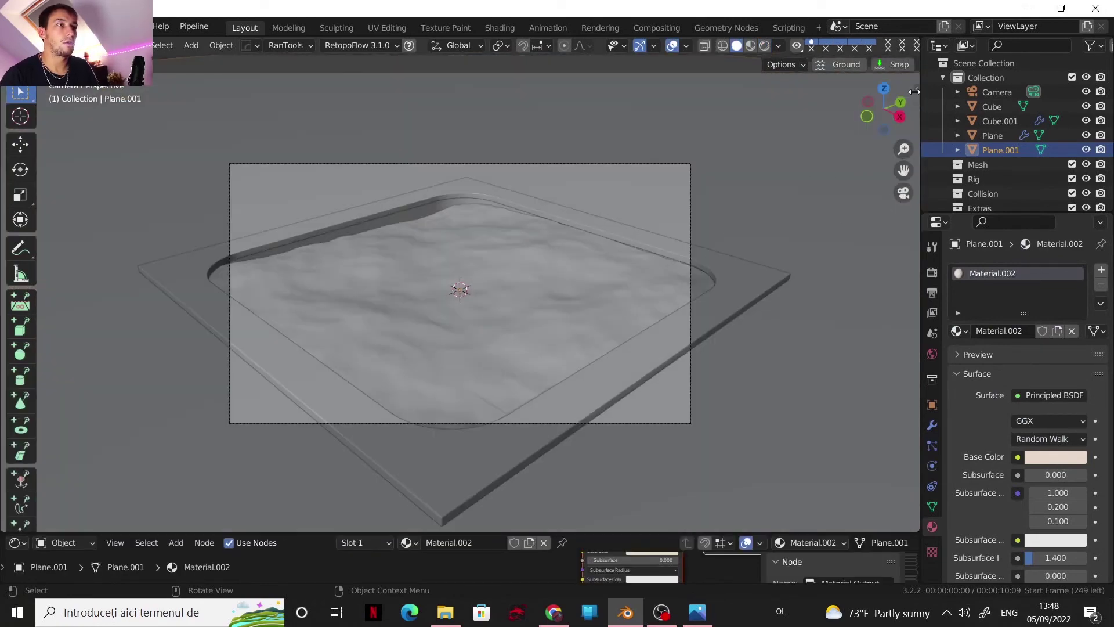
# - Lock the camera to the view and reframe it so the whole pool fits inside the camera frame
pyautogui.click(914, 91)
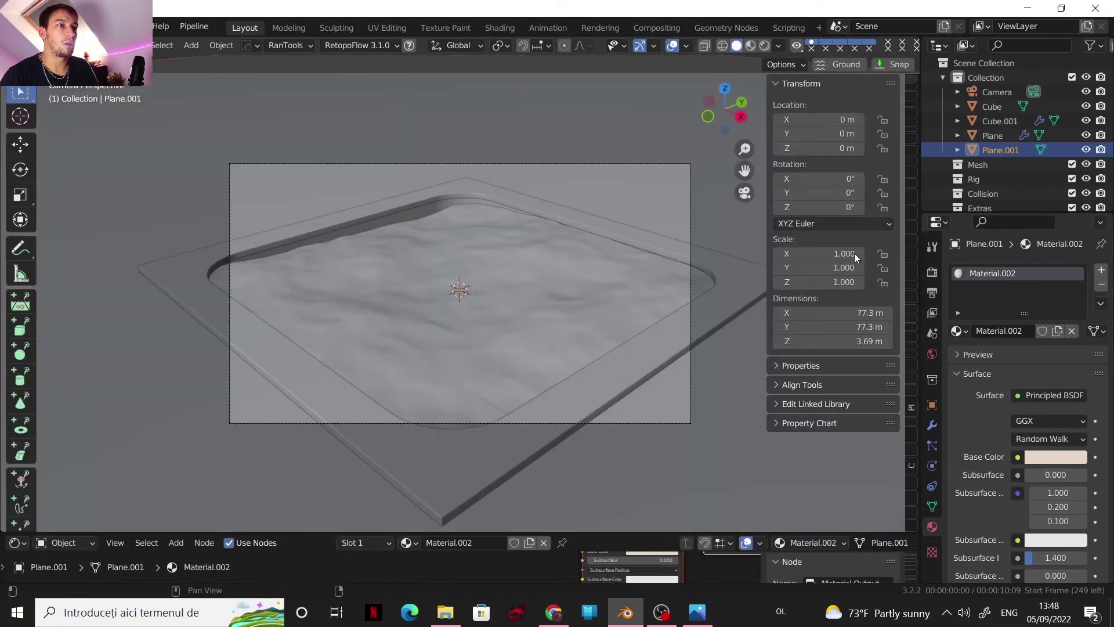
pyautogui.click(913, 109)
pyautogui.click(911, 98)
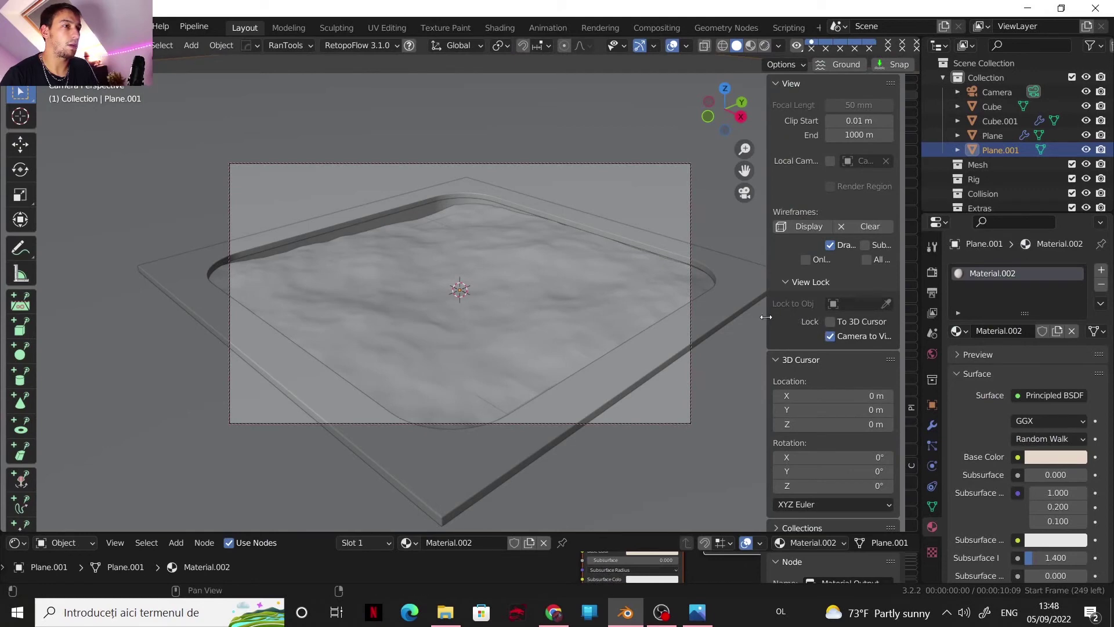
pyautogui.moveTo(767, 319); pyautogui.dragTo(935, 337)
pyautogui.scroll(-3, 524, 305)
pyautogui.moveTo(525, 305); pyautogui.dragTo(446, 294, button='middle')
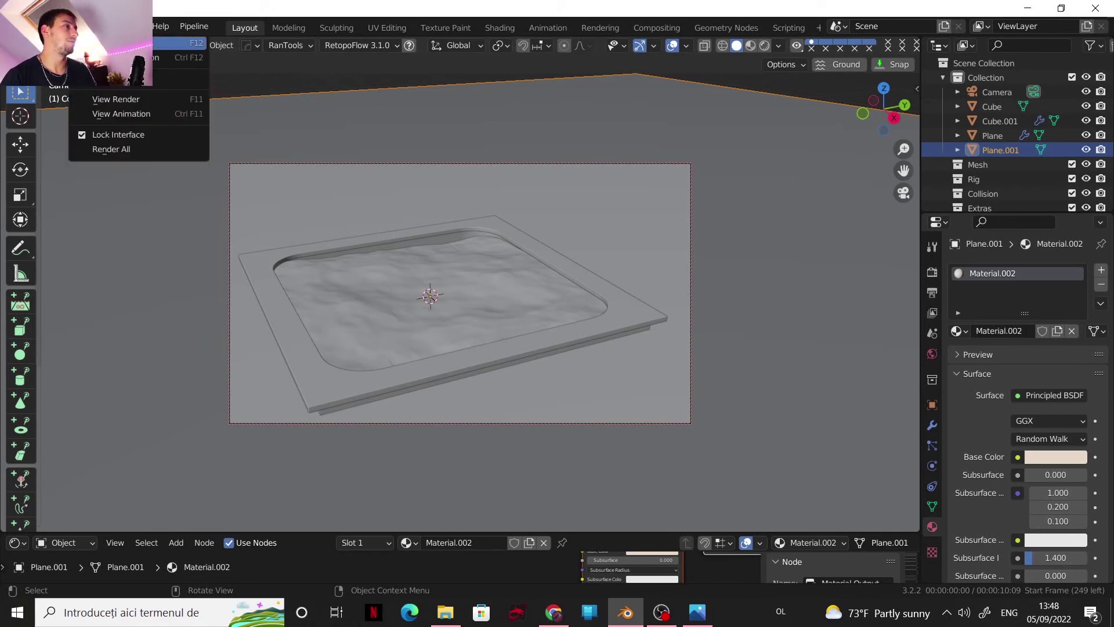
# - Render the still image from the camera and zoom in on the water caustics in the result
pyautogui.click(134, 43)
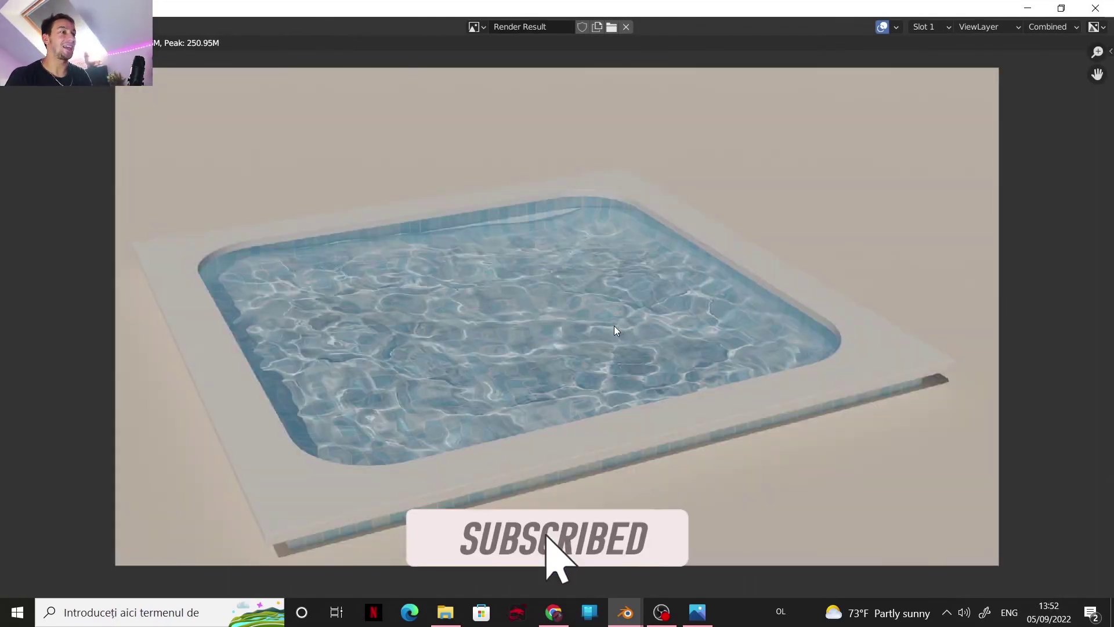
pyautogui.scroll(1, 514, 316)
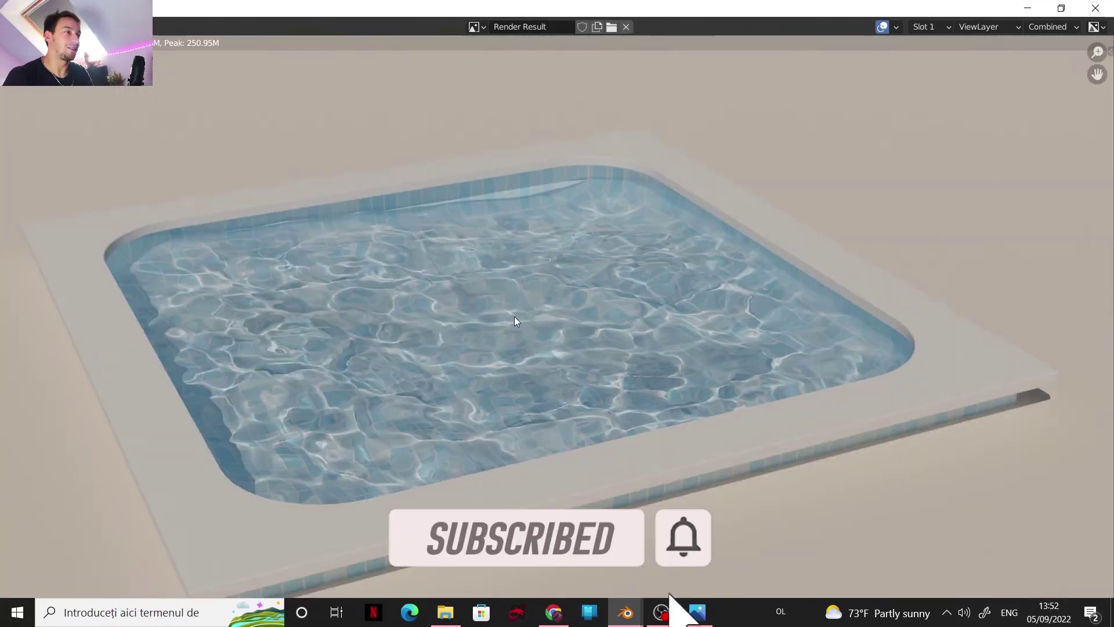
pyautogui.scroll(1, 473, 350)
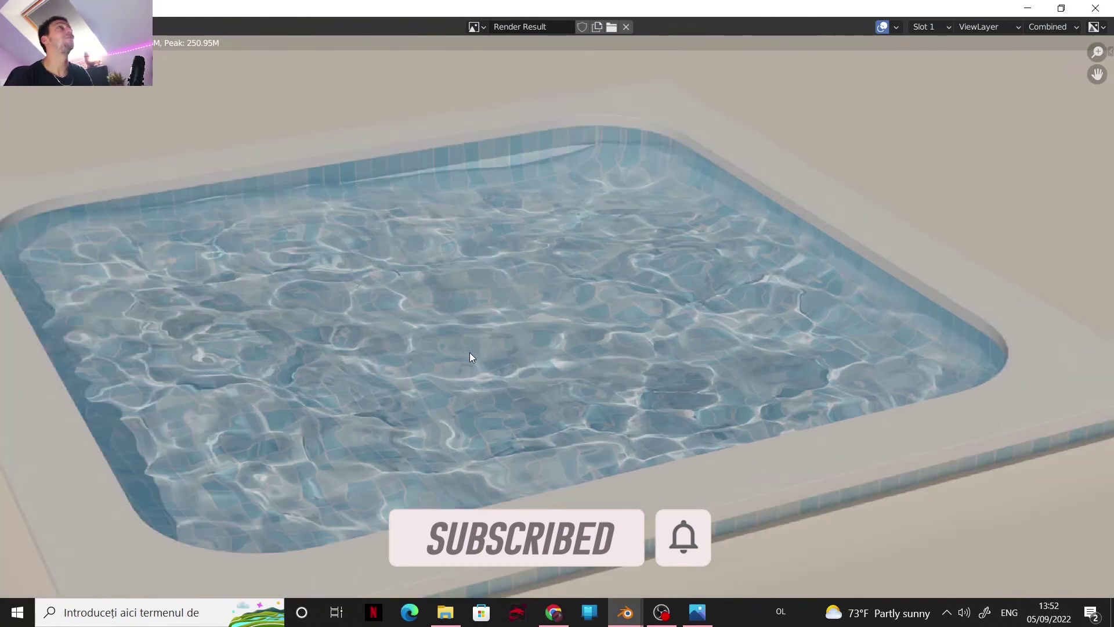